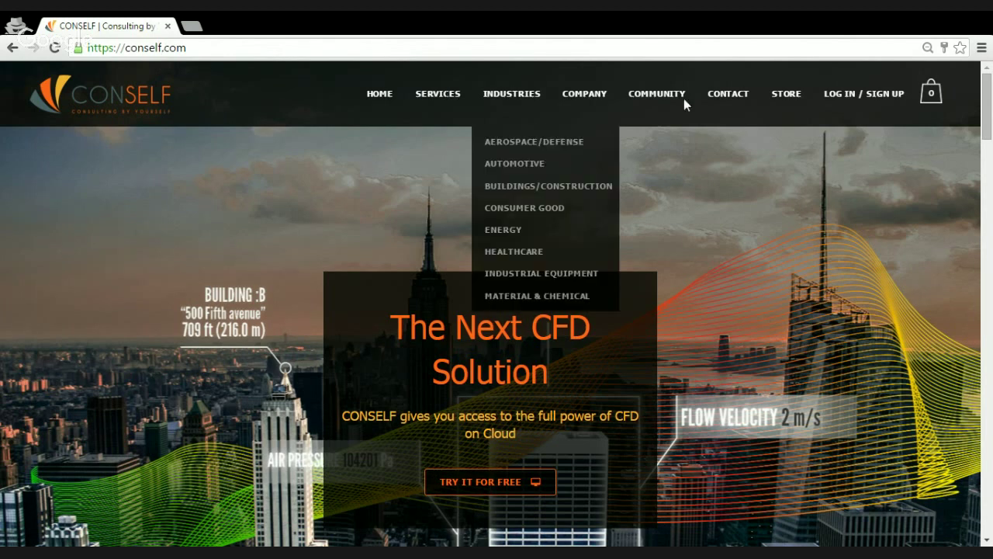
# Log in to the CONSELF account with the saved username and password, and open the Simulations page.
pyautogui.click(851, 95)
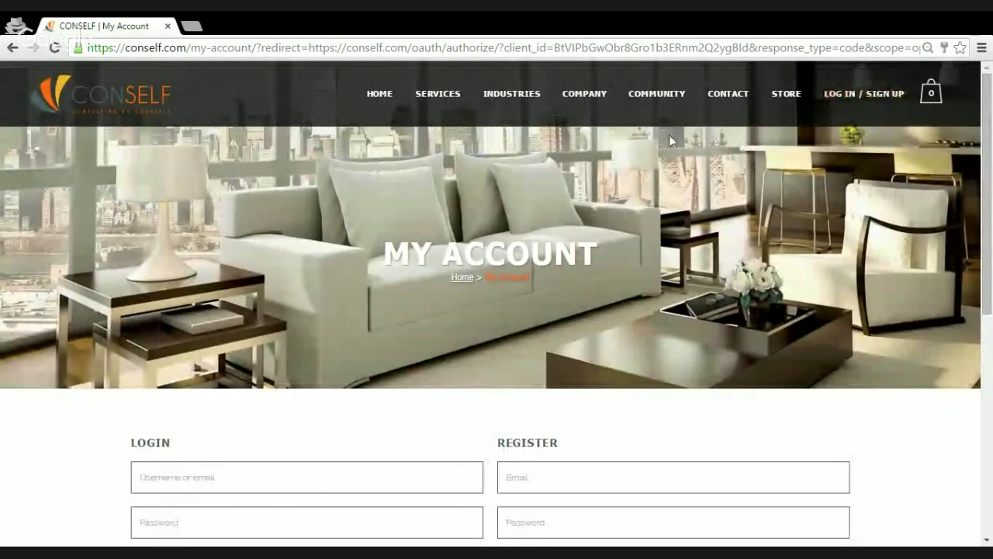
pyautogui.scroll(-2, 594, 217)
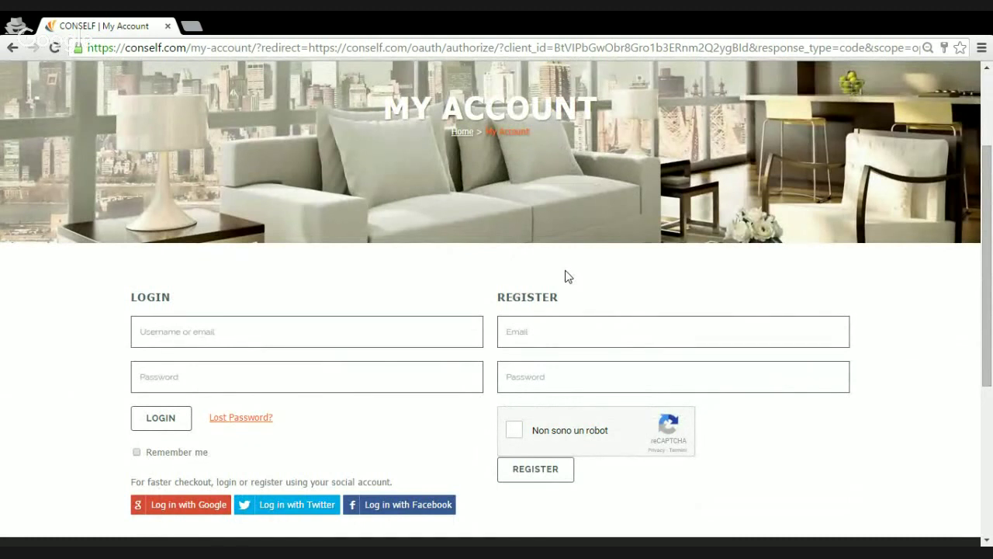
pyautogui.click(262, 331)
pyautogui.press('Down')
pyautogui.press('Return')
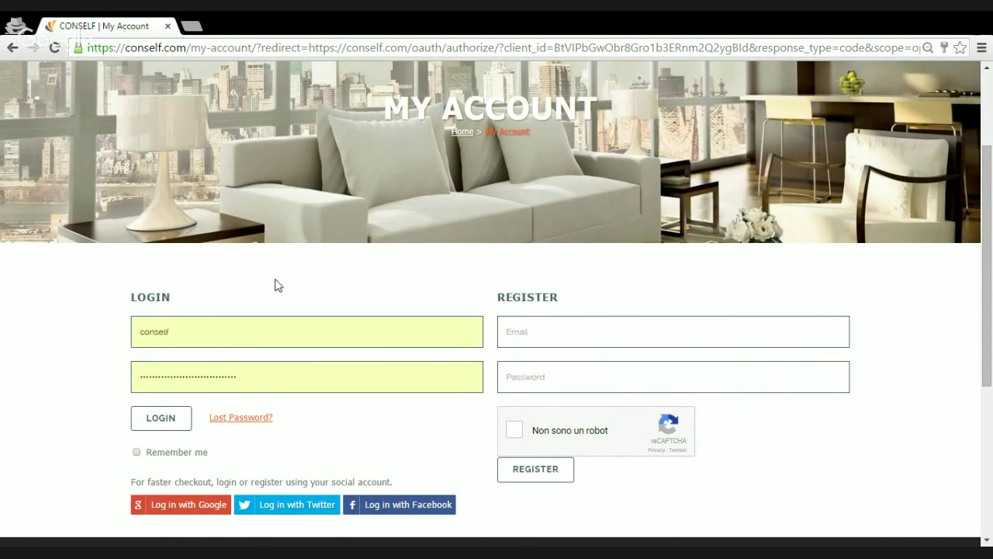
pyautogui.click(159, 419)
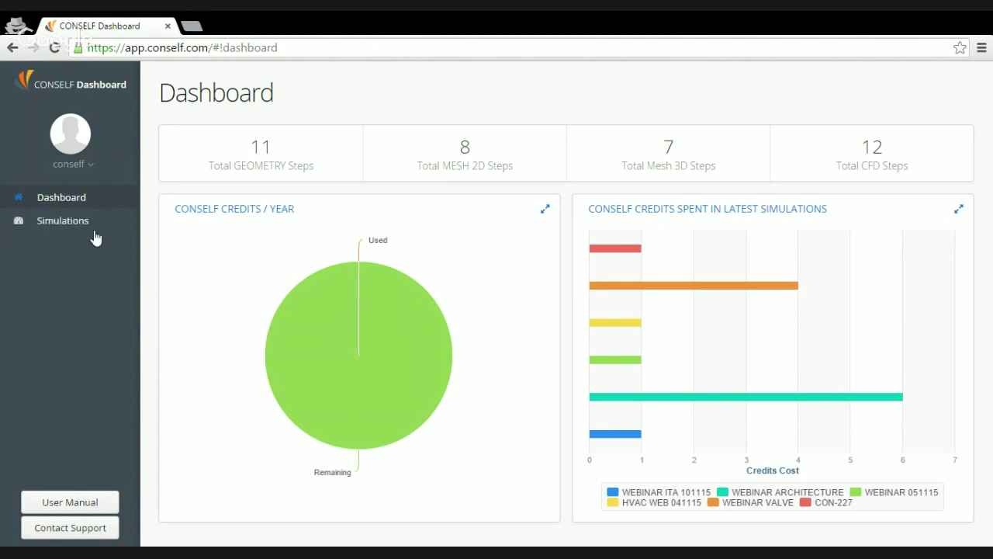
pyautogui.click(109, 225)
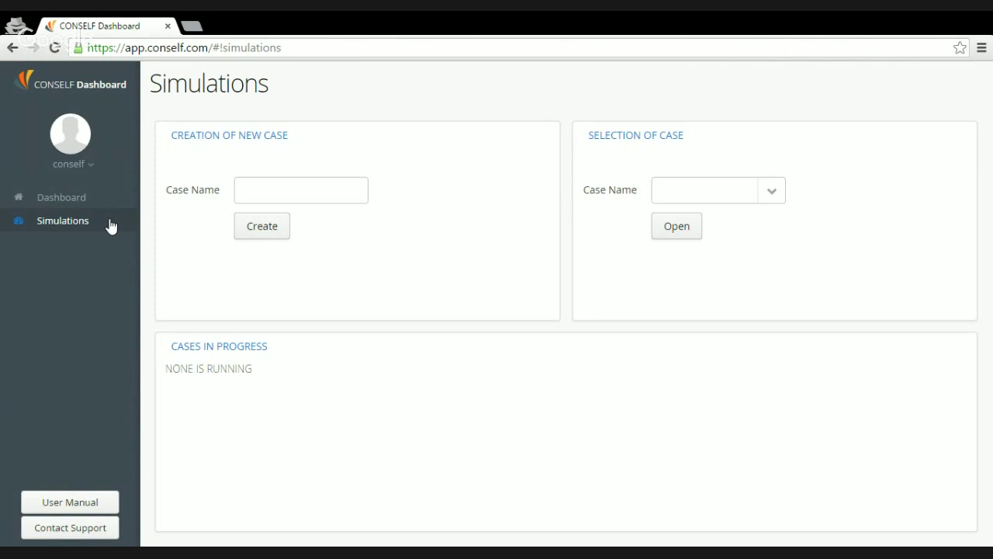
# Open the user manual and skim its case management, Geometry, Mesh 2D and Mesh 3D sections.
pyautogui.click(78, 508)
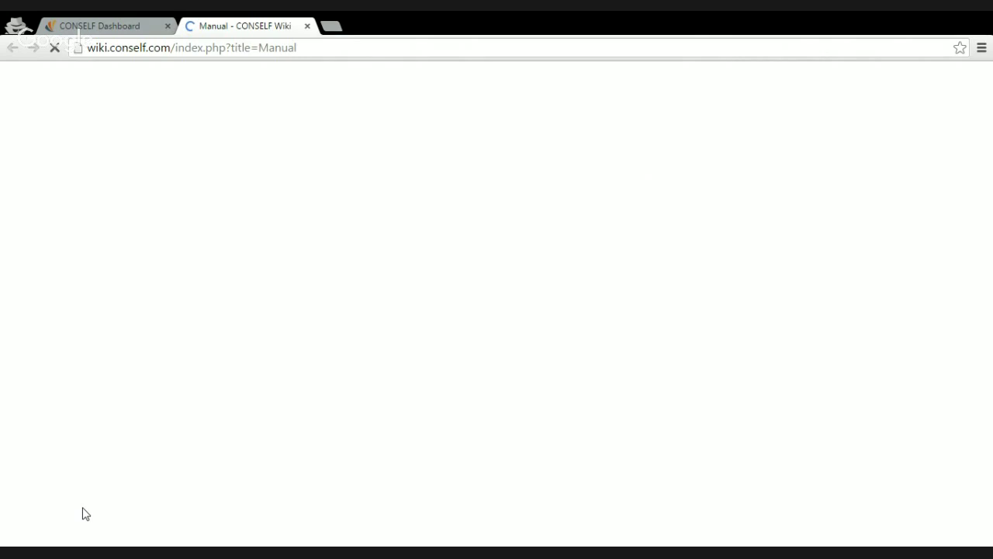
pyautogui.scroll(-5, 308, 392)
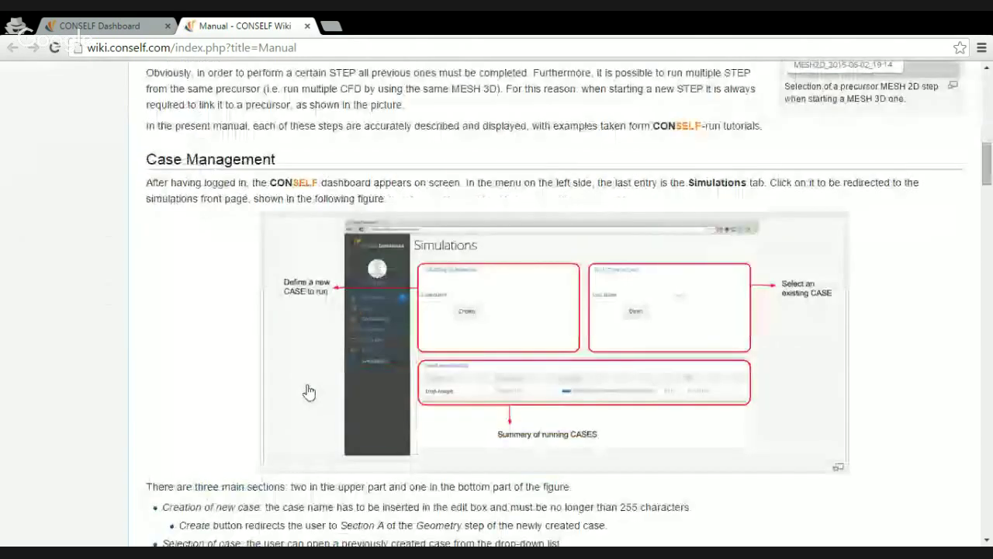
pyautogui.scroll(-10, 308, 392)
pyautogui.scroll(1, 283, 409)
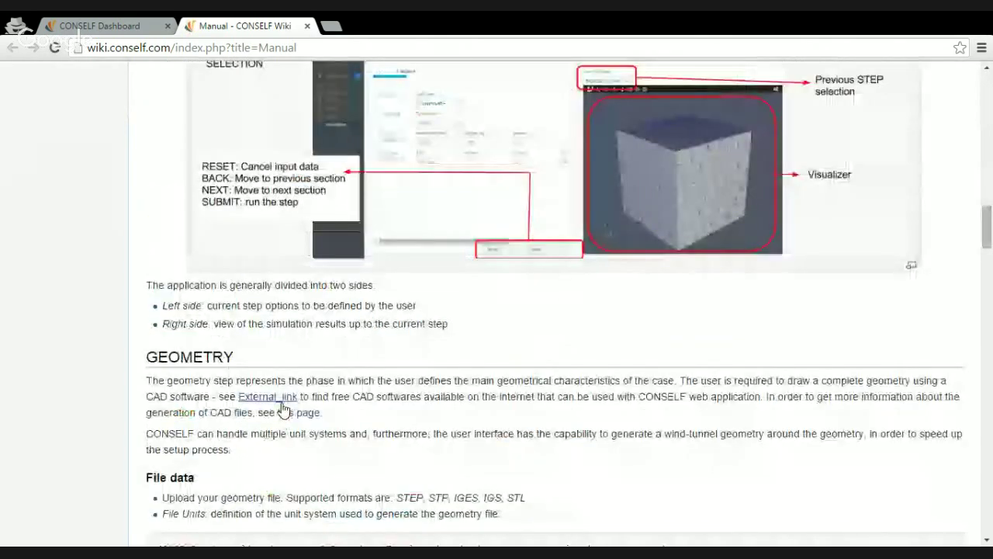
pyautogui.scroll(-4, 283, 409)
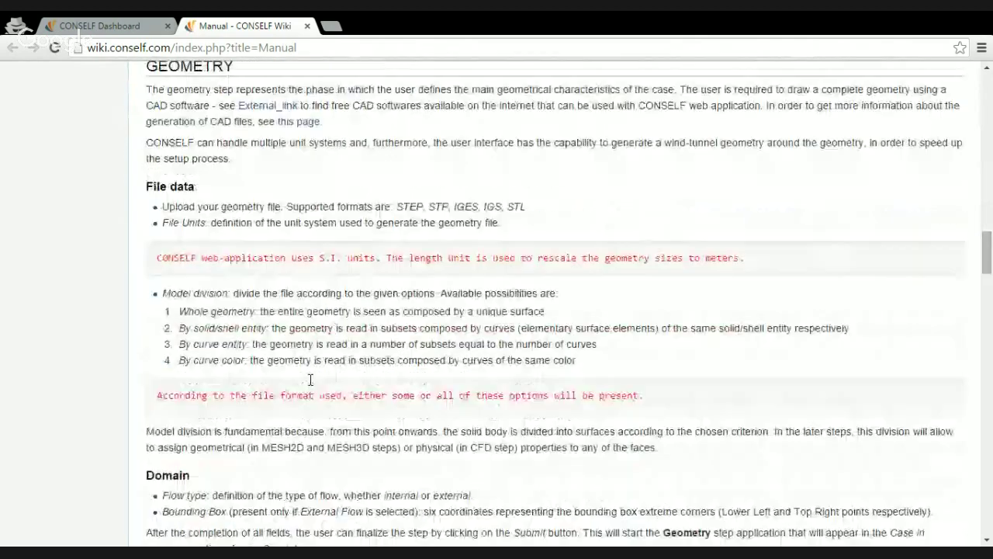
pyautogui.scroll(-9, 310, 380)
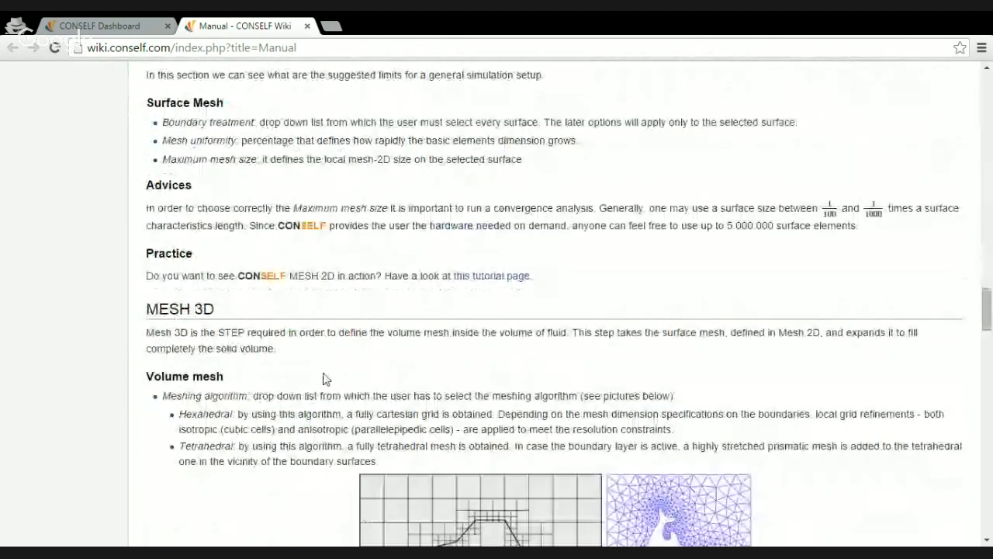
pyautogui.scroll(-6, 326, 379)
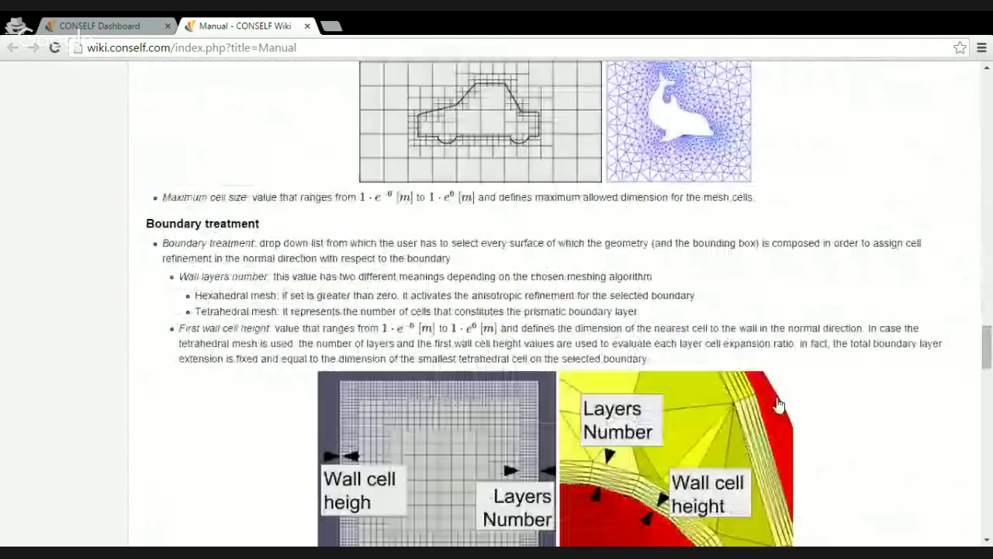
pyautogui.scroll(20, 743, 400)
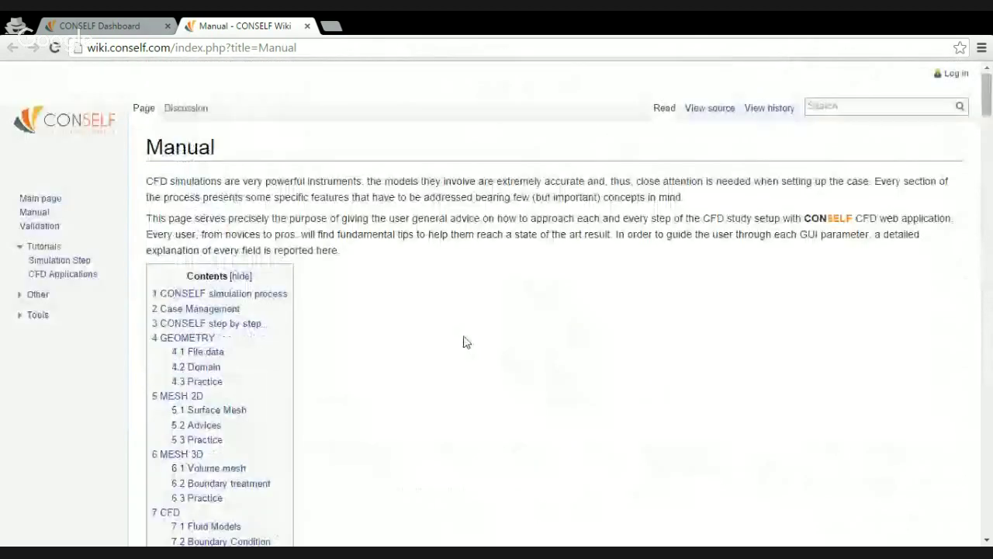
# Open the Car Park Ventilation tutorial from the HVAC category of CFD Applications and review its setup from geometry to results.
pyautogui.click(81, 275)
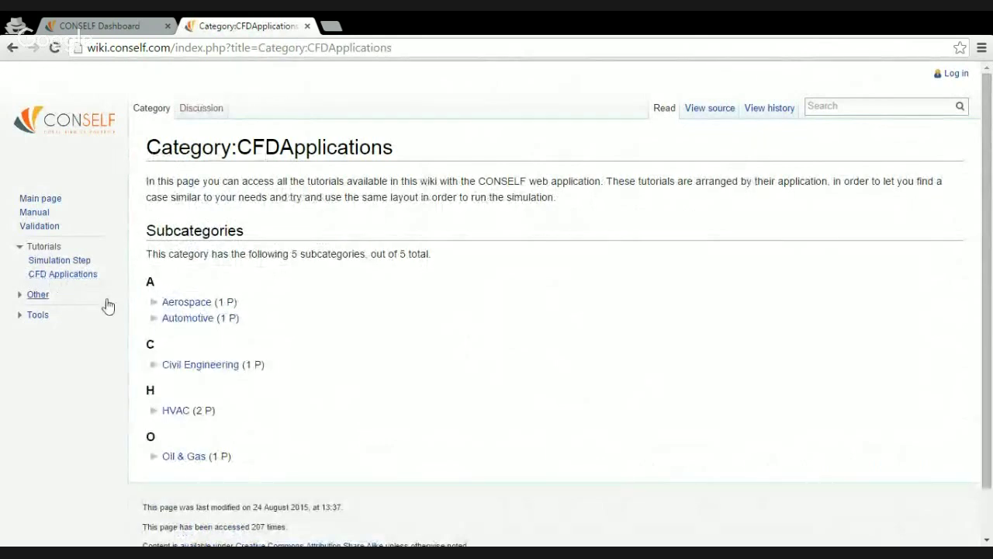
pyautogui.click(177, 413)
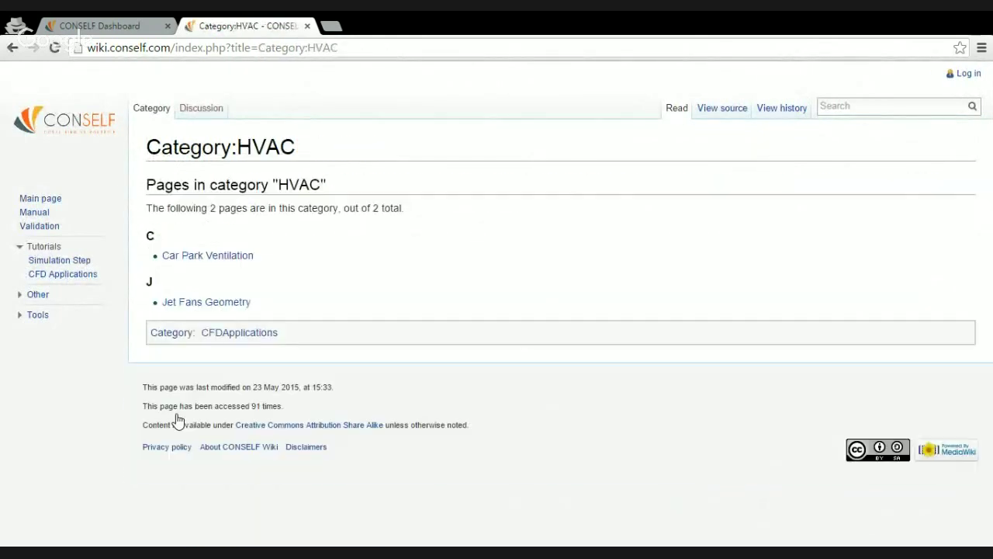
pyautogui.click(213, 258)
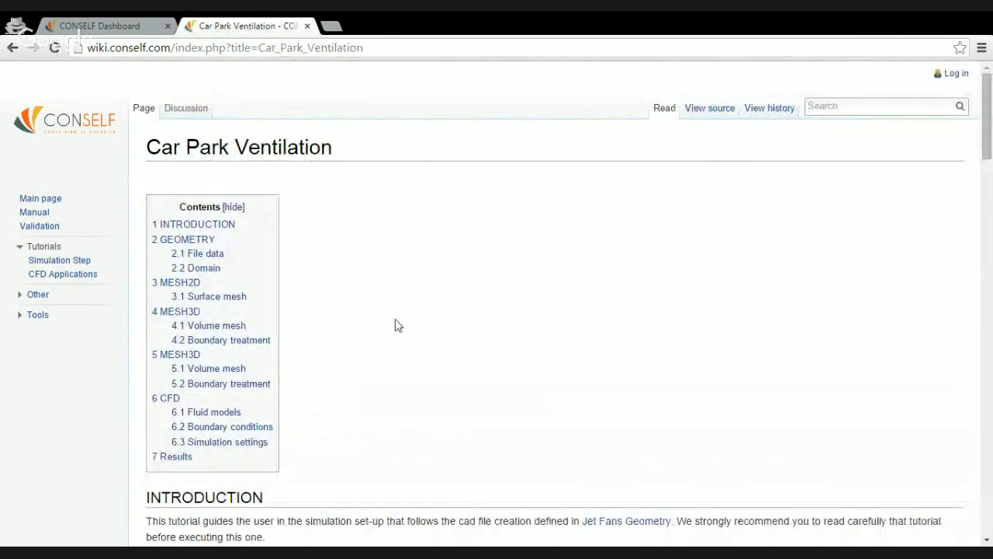
pyautogui.scroll(-5, 392, 328)
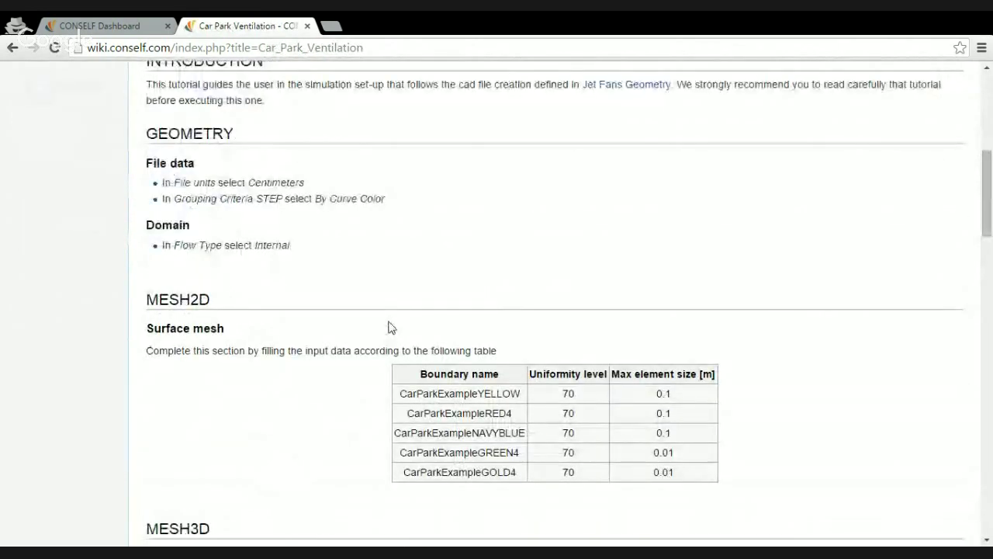
pyautogui.scroll(-1, 392, 328)
pyautogui.click(390, 324)
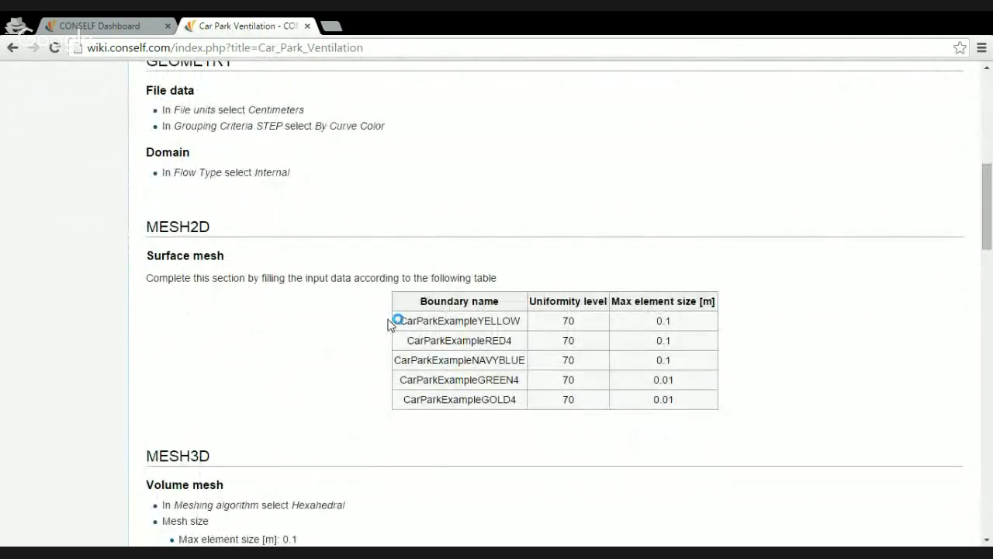
pyautogui.scroll(-8, 465, 321)
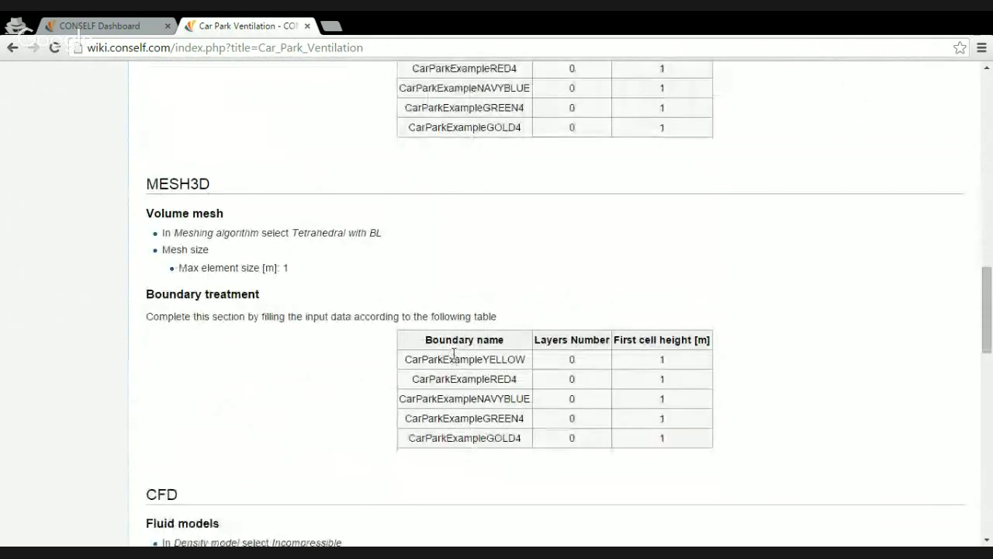
pyautogui.scroll(-2, 455, 357)
pyautogui.scroll(-5, 455, 361)
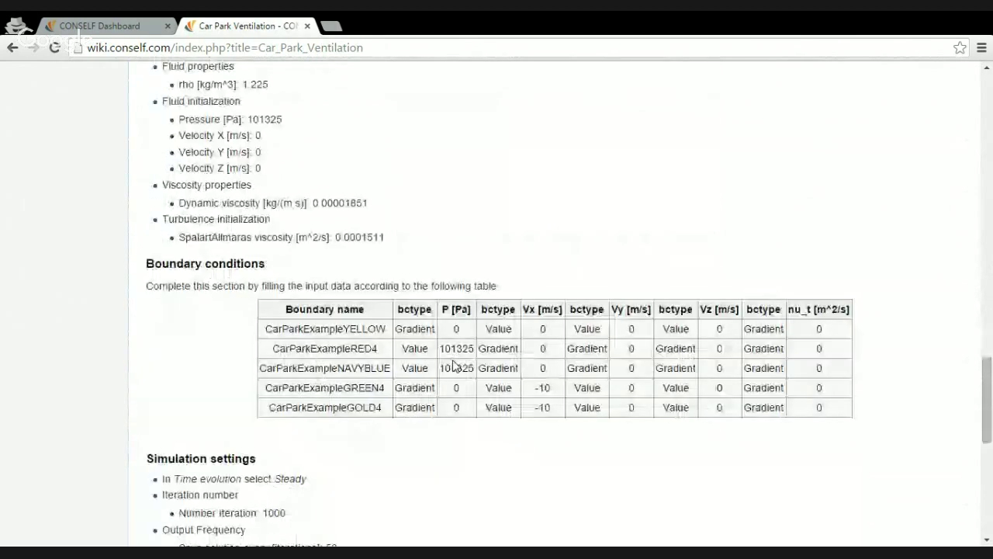
pyautogui.scroll(-6, 454, 364)
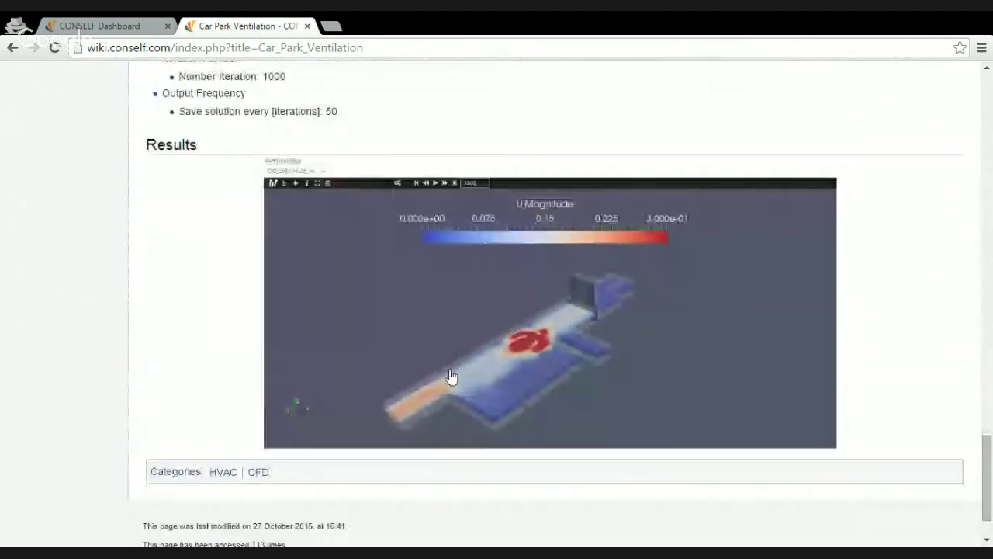
# Return to the CONSELF Dashboard and create a new simulation case named WEBINAR ENG 101115.
pyautogui.click(117, 26)
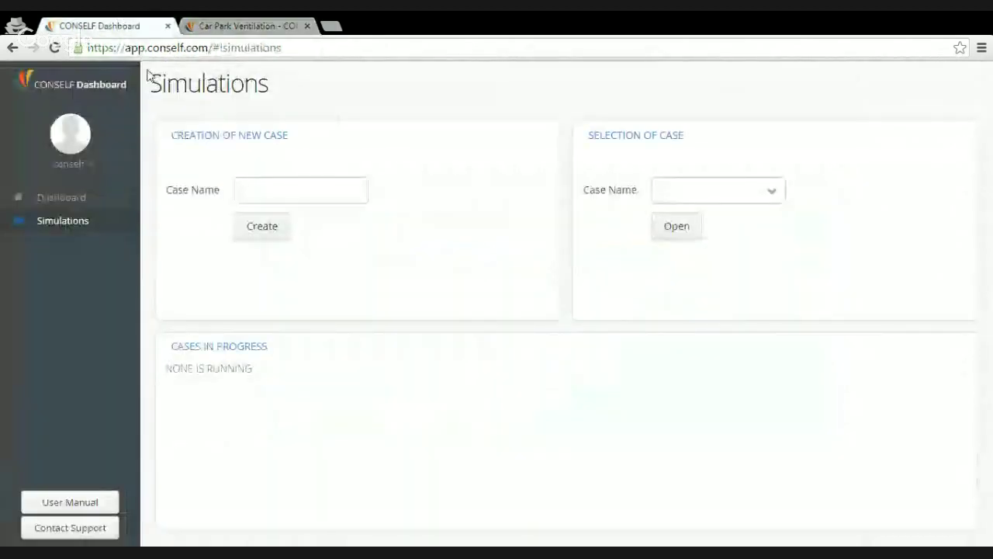
pyautogui.click(273, 185)
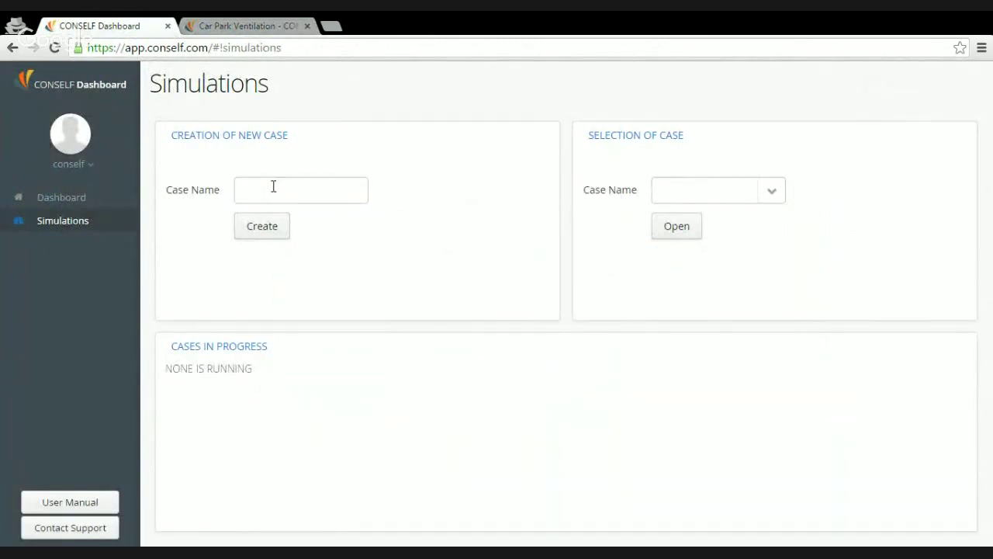
pyautogui.click(260, 189)
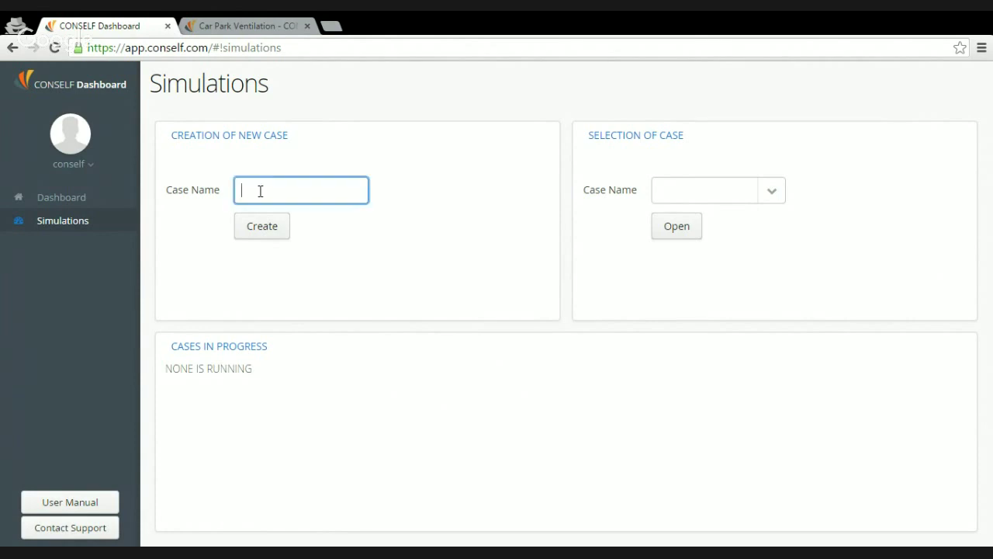
pyautogui.write('WEBINAR ENG')
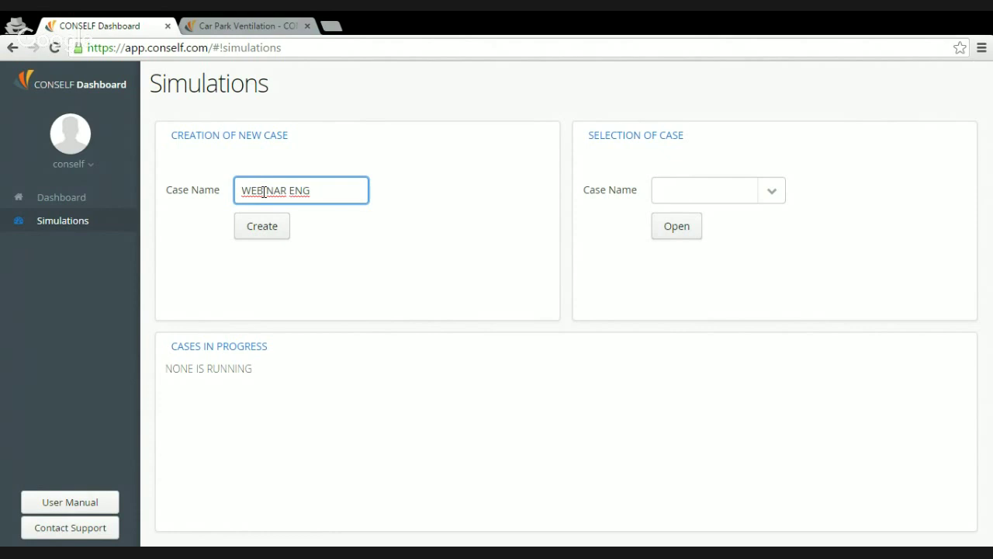
pyautogui.write(' 101115')
pyautogui.click(263, 230)
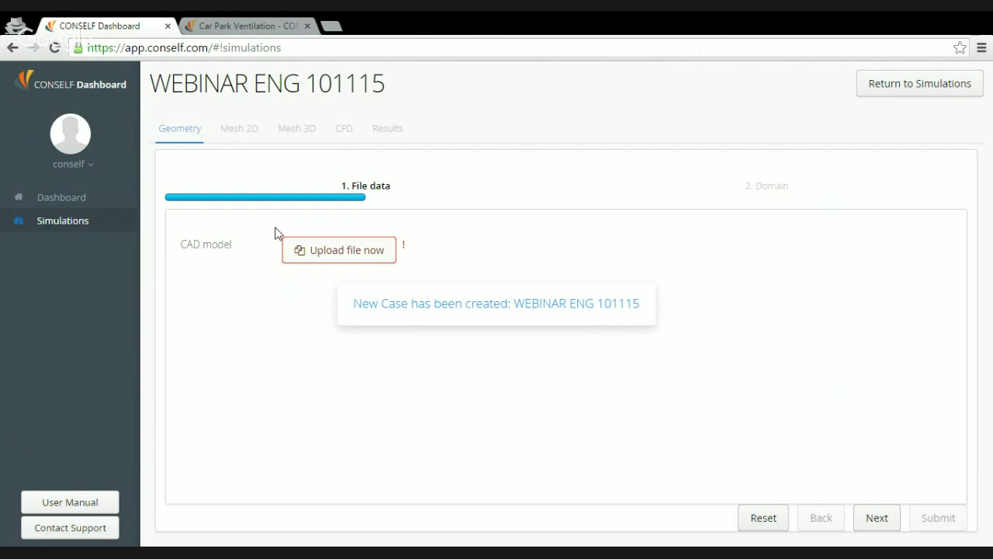
# Upload CarParkExample.stp as the CAD model with Centimeters as file units, and open the grouping criteria options.
pyautogui.click(332, 251)
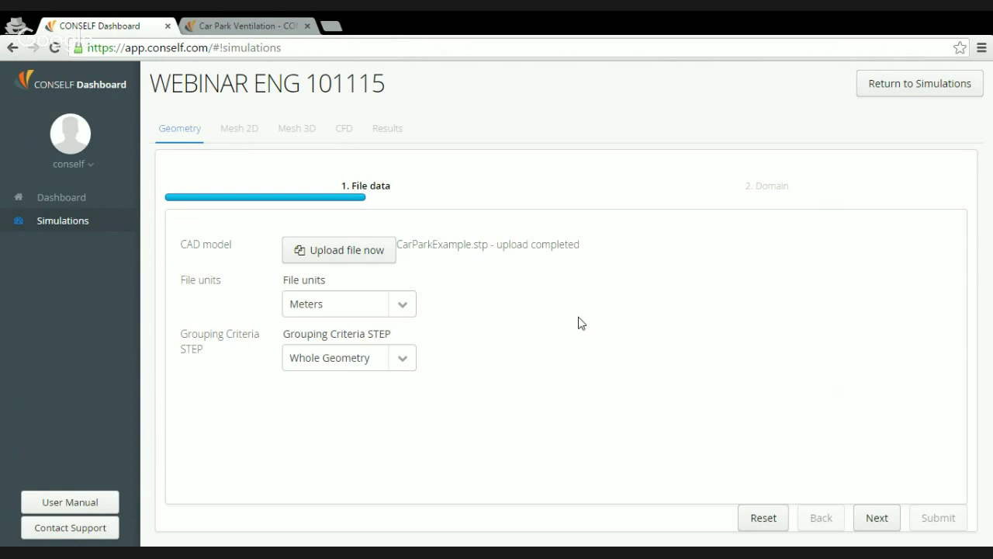
pyautogui.click(404, 305)
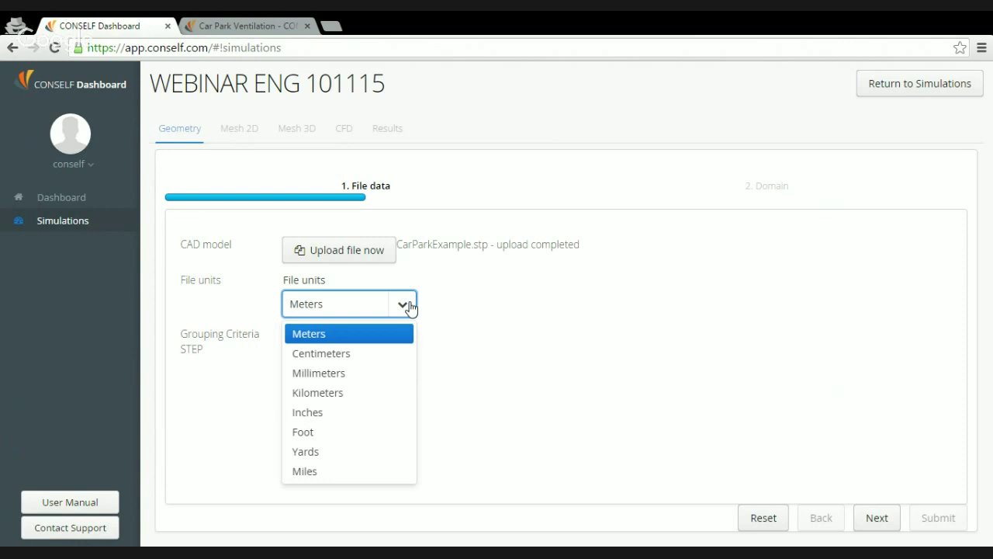
pyautogui.click(393, 354)
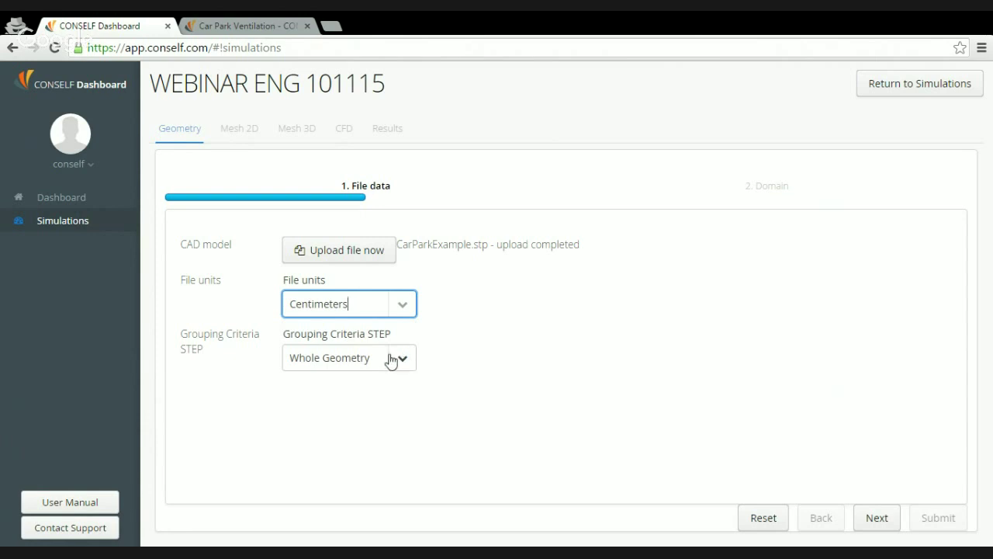
pyautogui.click(403, 359)
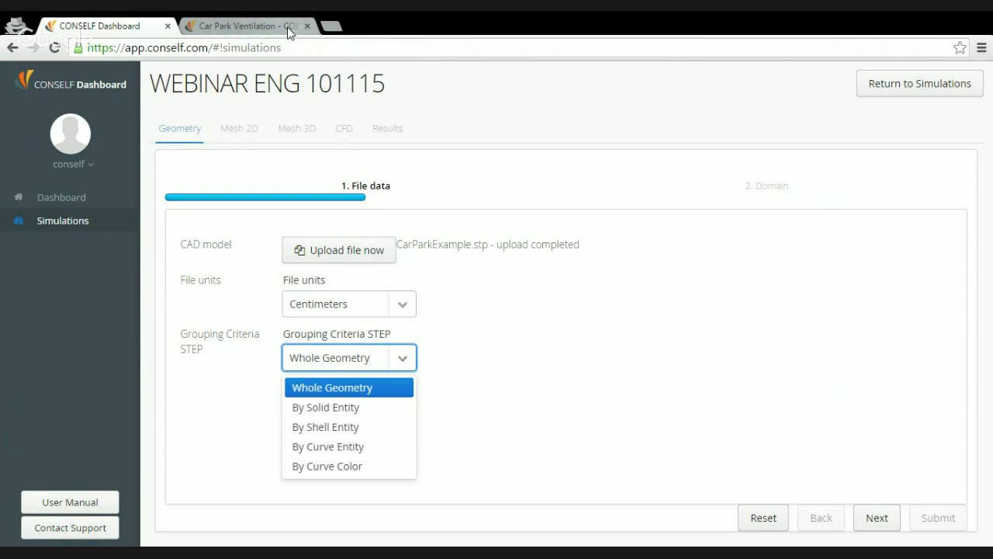
# Check the geometry settings in the Car Park Ventilation tutorial and the 3D car park drawing on the Jet Fans Geometry page.
pyautogui.click(249, 25)
pyautogui.scroll(15, 422, 211)
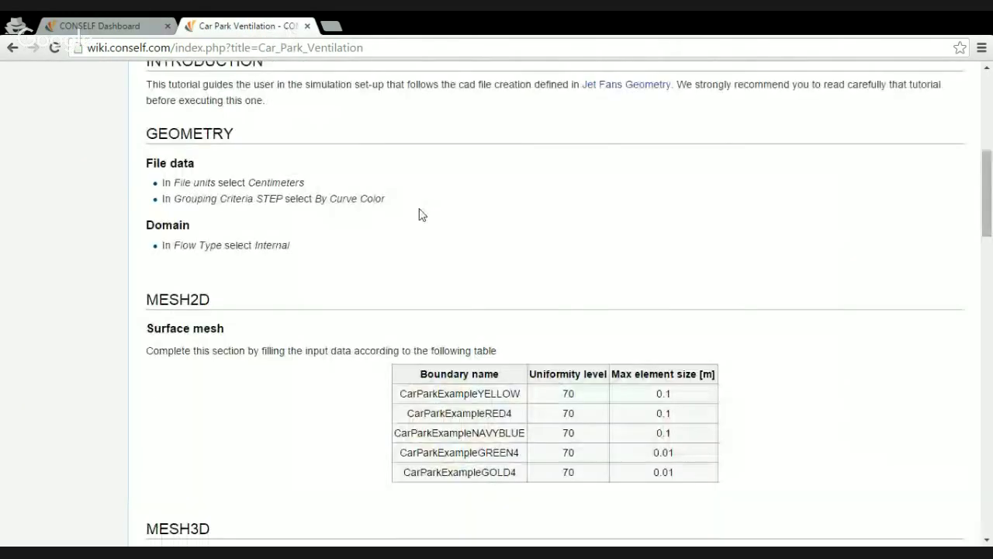
pyautogui.click(613, 375)
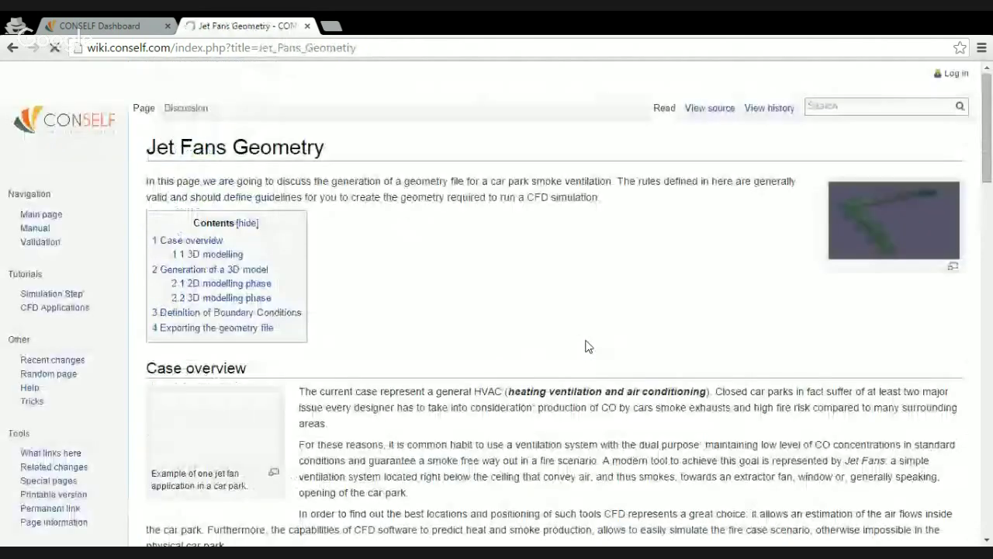
pyautogui.scroll(-15, 574, 342)
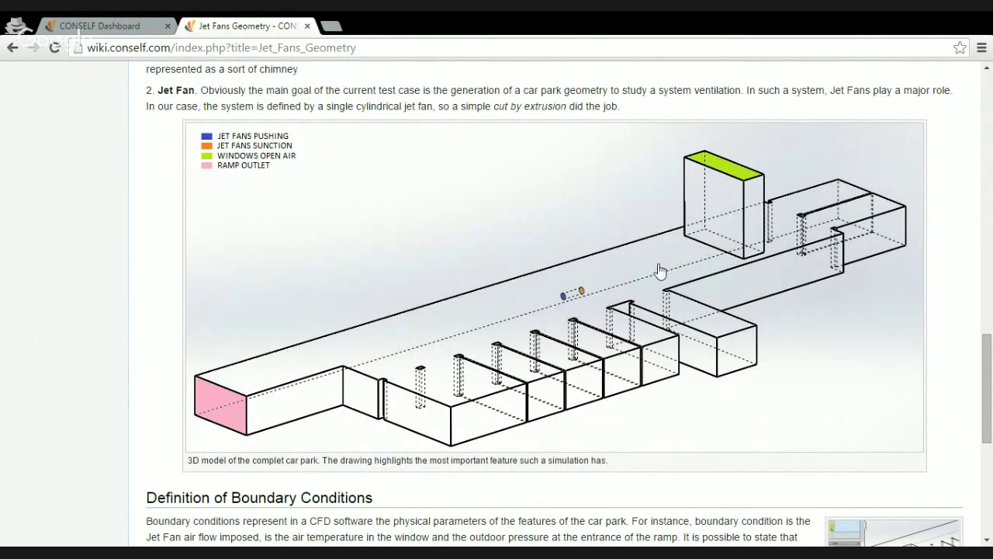
# Back in the case's file data, set the STEP grouping criteria to By Curve Color and continue to the Domain section.
pyautogui.click(109, 26)
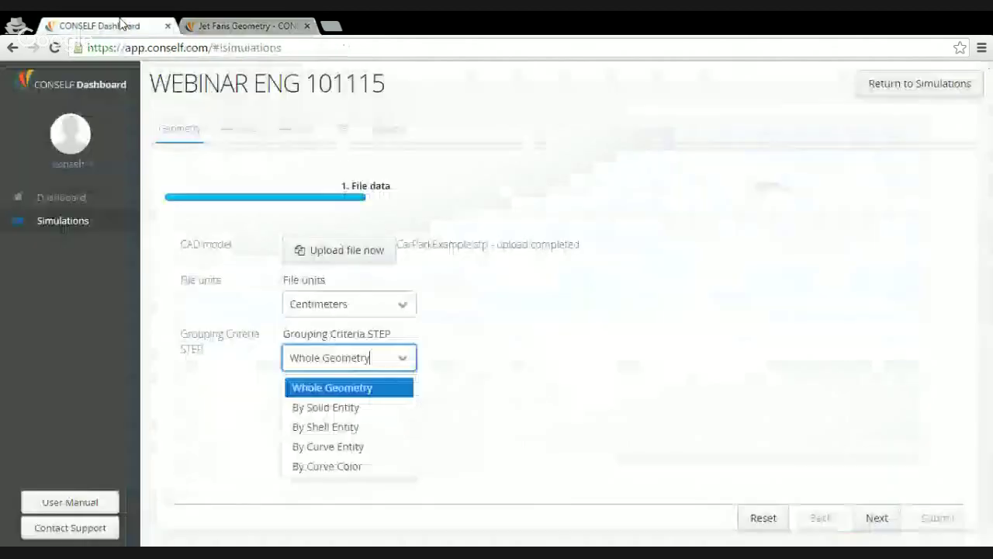
pyautogui.click(342, 467)
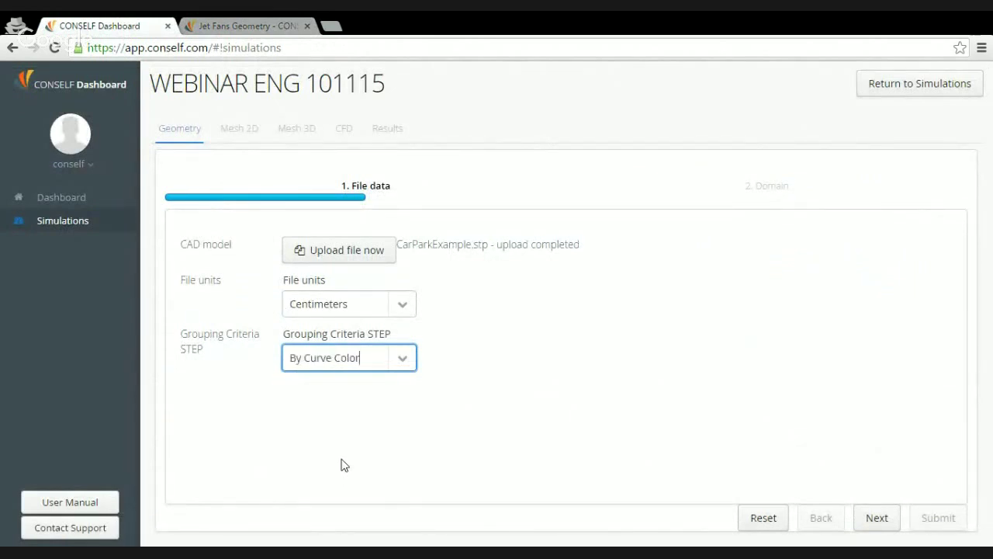
pyautogui.click(869, 522)
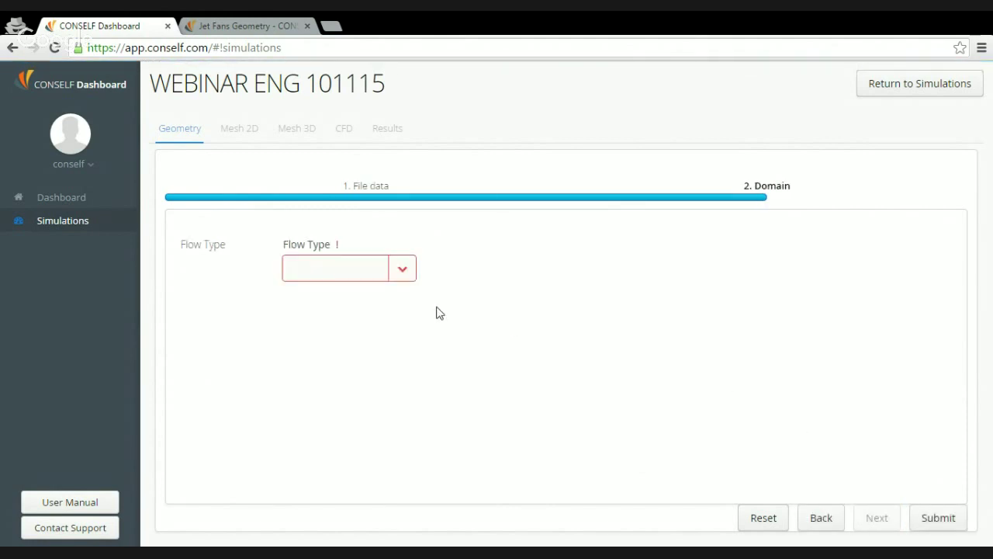
# Set the domain's flow type to Internal, submit the geometry with confirmation, and select the WEBINAR ENG 101115 case in progress.
pyautogui.click(402, 270)
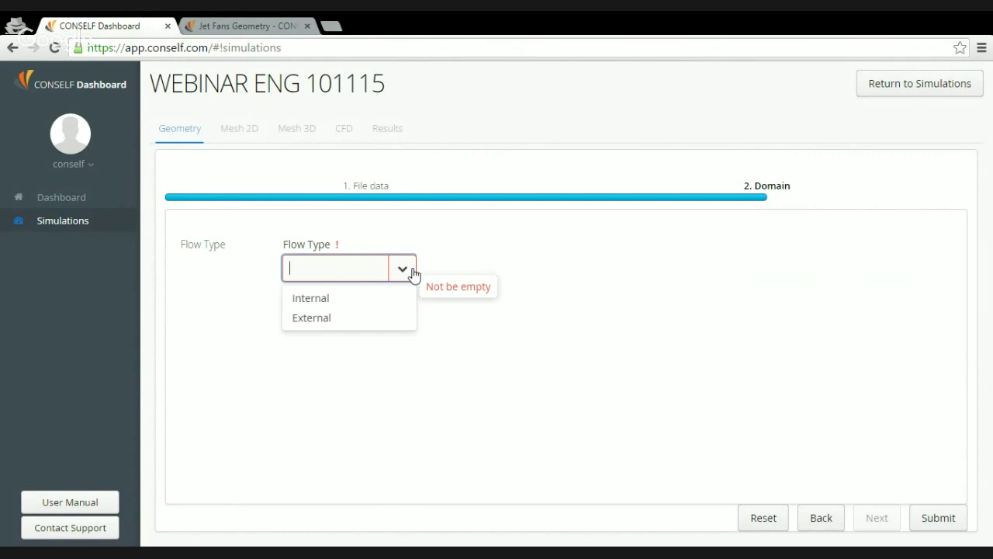
pyautogui.click(392, 298)
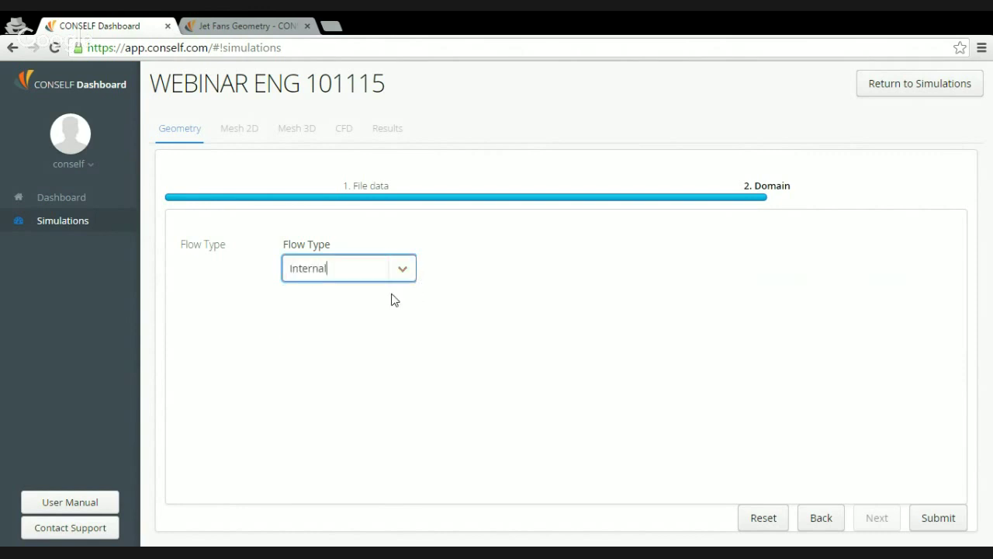
pyautogui.click(927, 525)
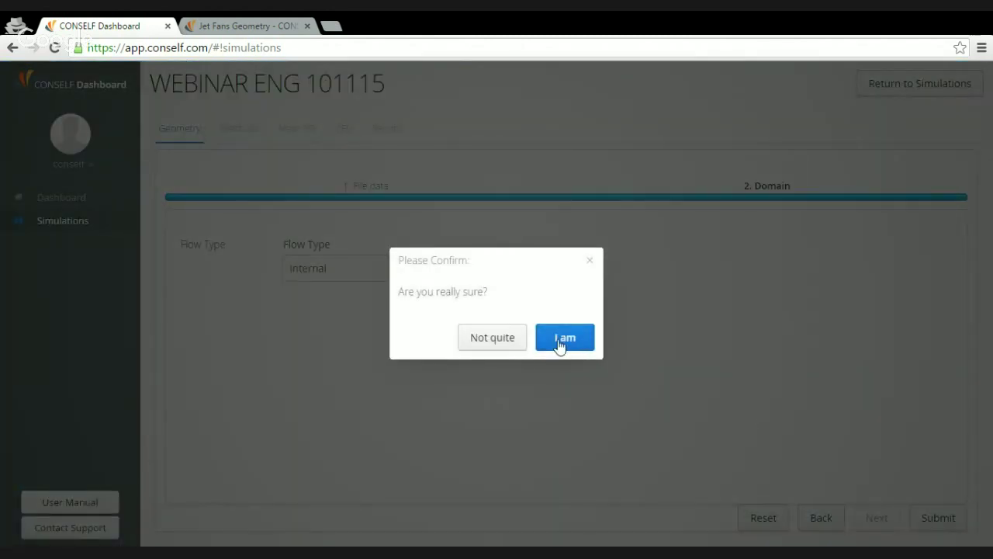
pyautogui.click(560, 341)
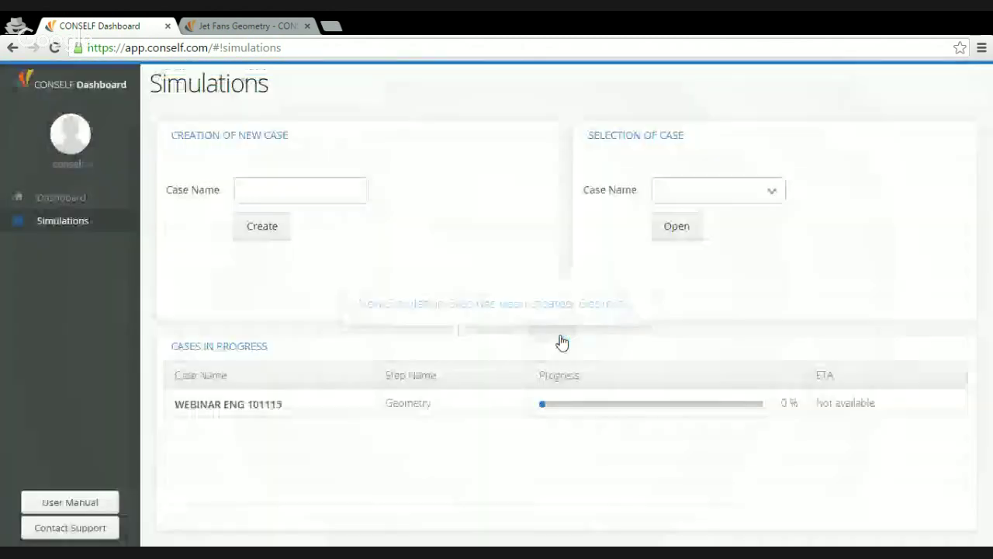
pyautogui.click(497, 404)
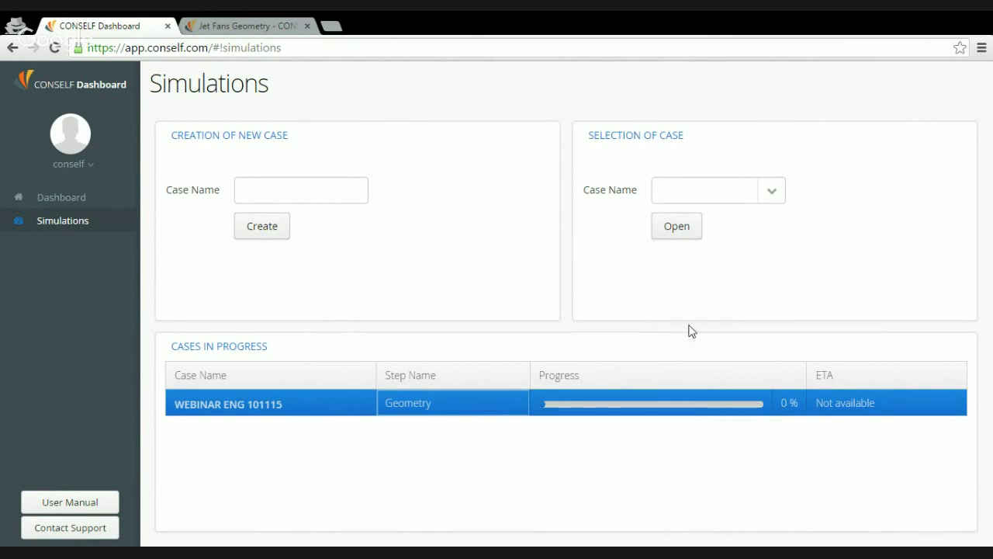
# Open the existing WEBINAR HVAC case and go to its Mesh 2D section.
pyautogui.click(768, 198)
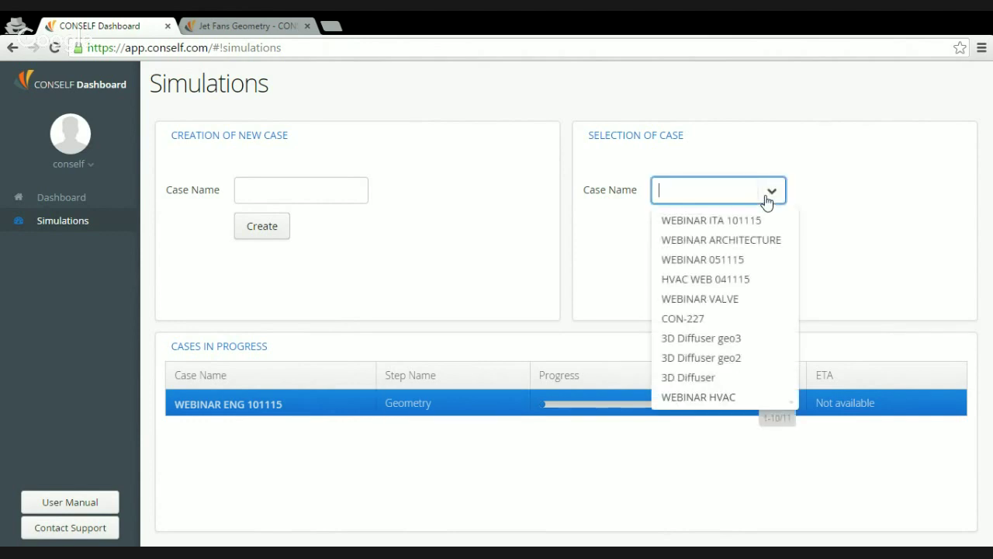
pyautogui.click(744, 397)
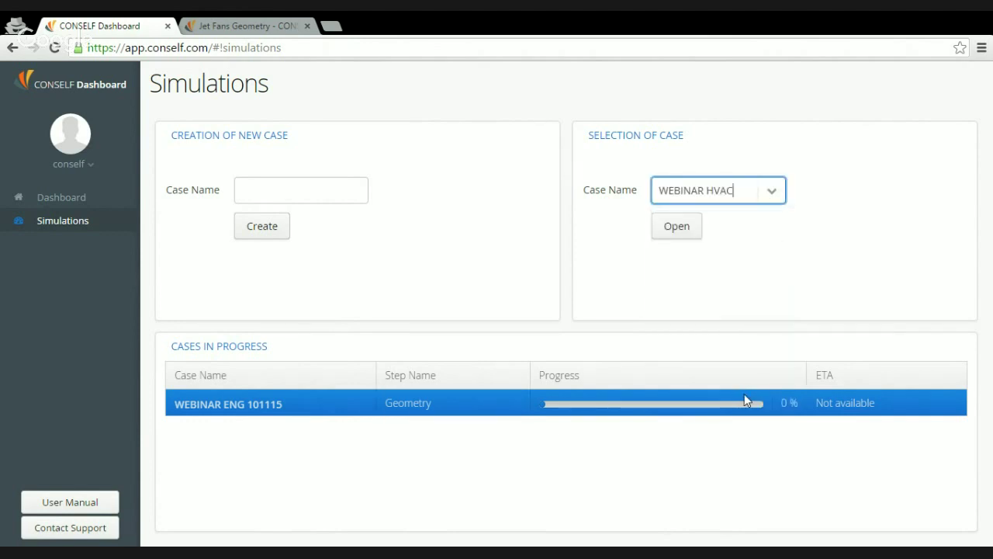
pyautogui.click(673, 232)
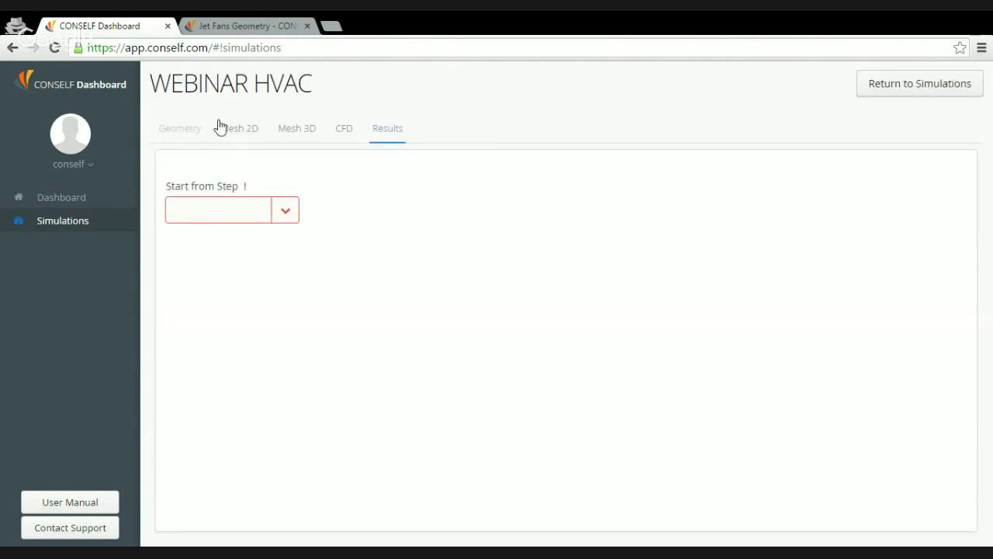
pyautogui.click(247, 133)
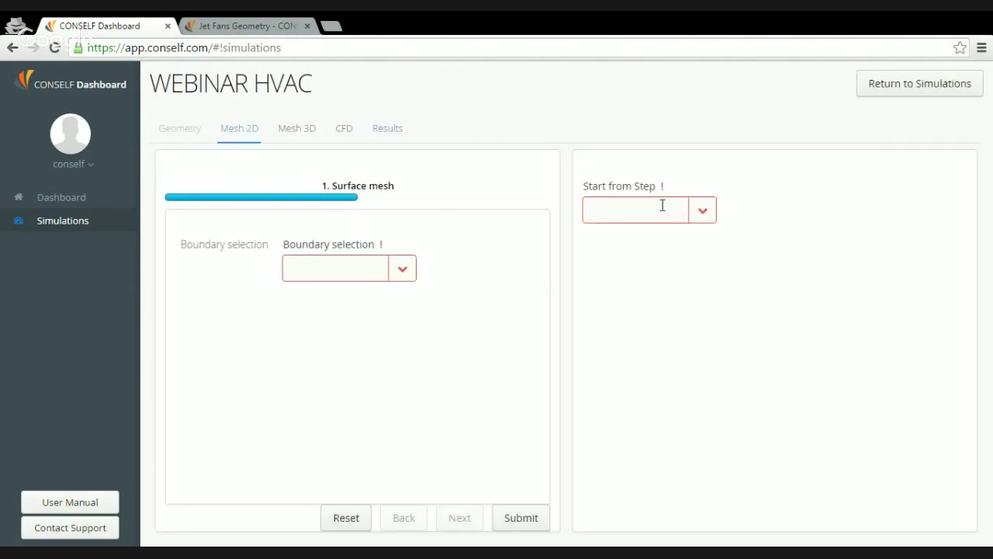
# Load GEOMETRY_2015-10-23_14:07 as the starting step and set the surface mesh boundary selection to CarParkExampleYELLOW.
pyautogui.click(701, 211)
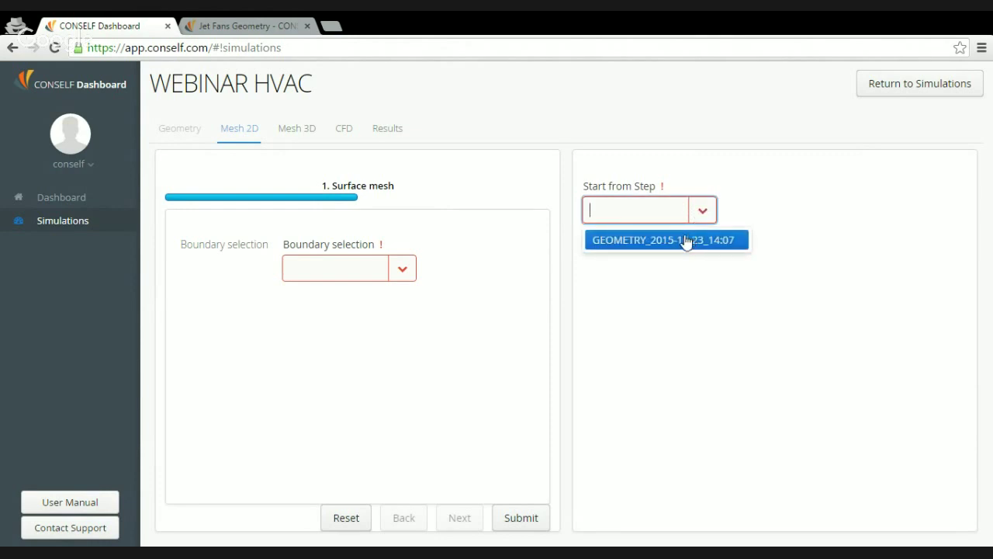
pyautogui.click(688, 240)
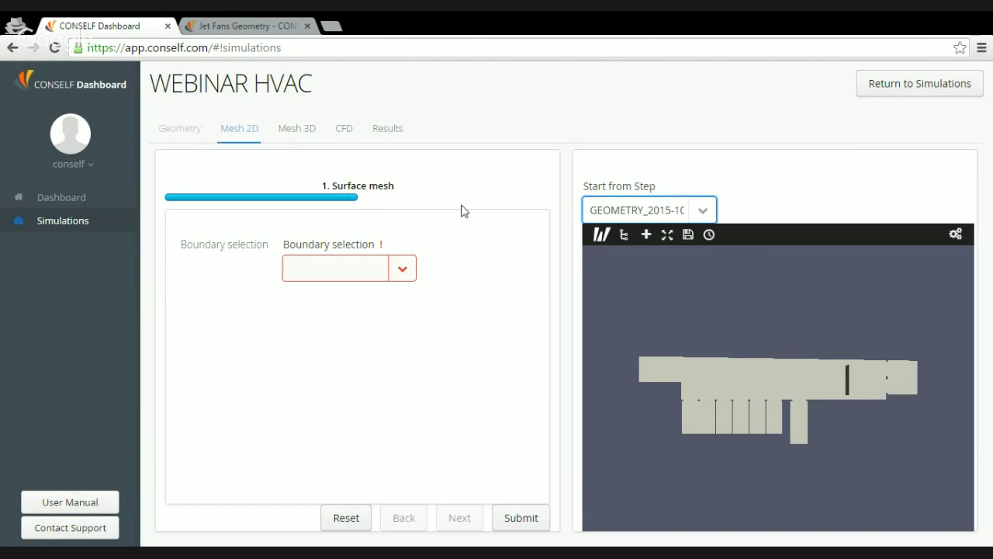
pyautogui.click(703, 212)
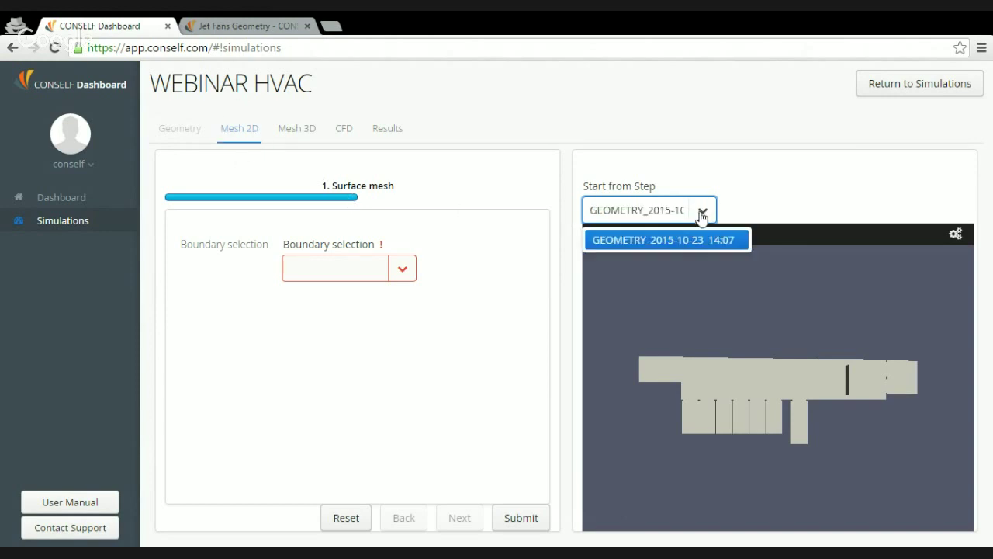
pyautogui.click(699, 239)
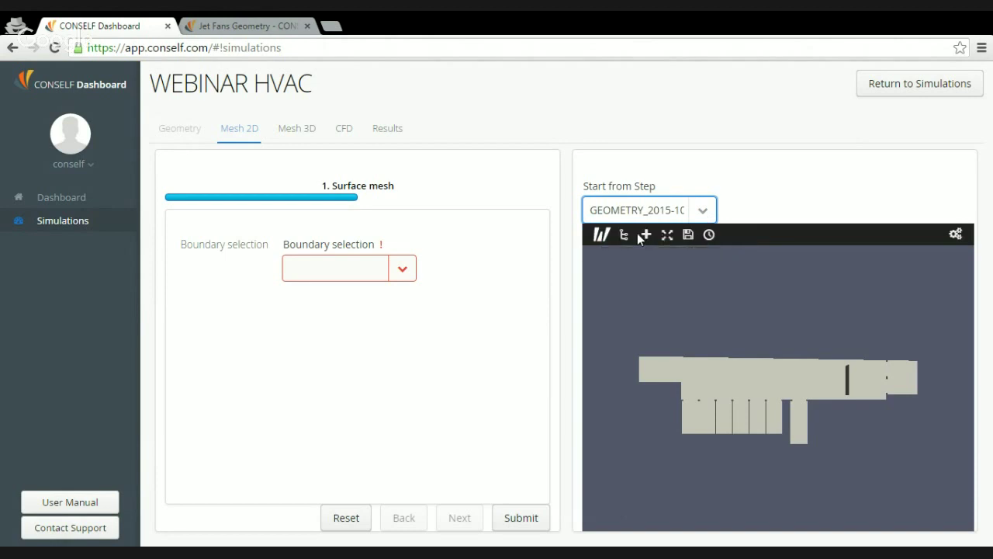
pyautogui.click(667, 235)
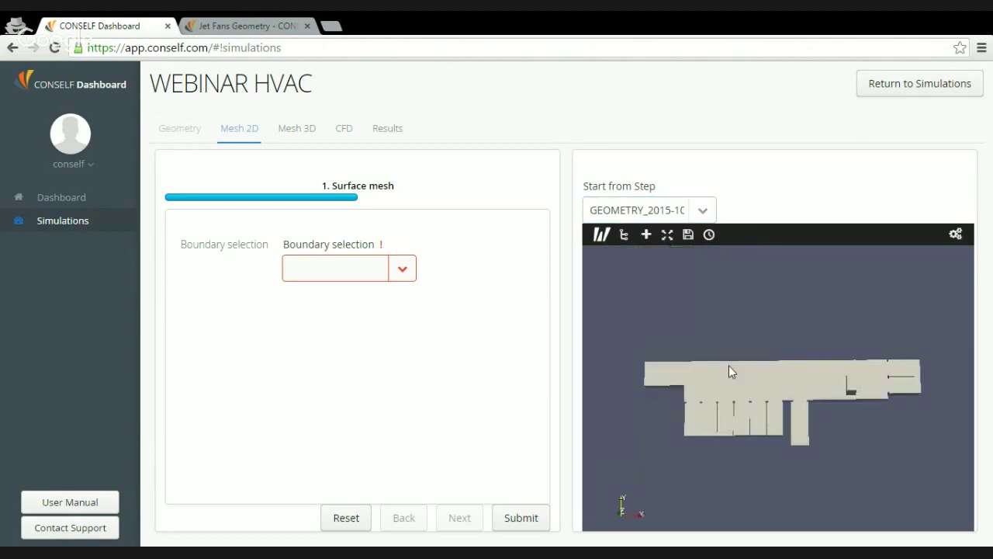
pyautogui.moveTo(729, 366); pyautogui.dragTo(782, 346)
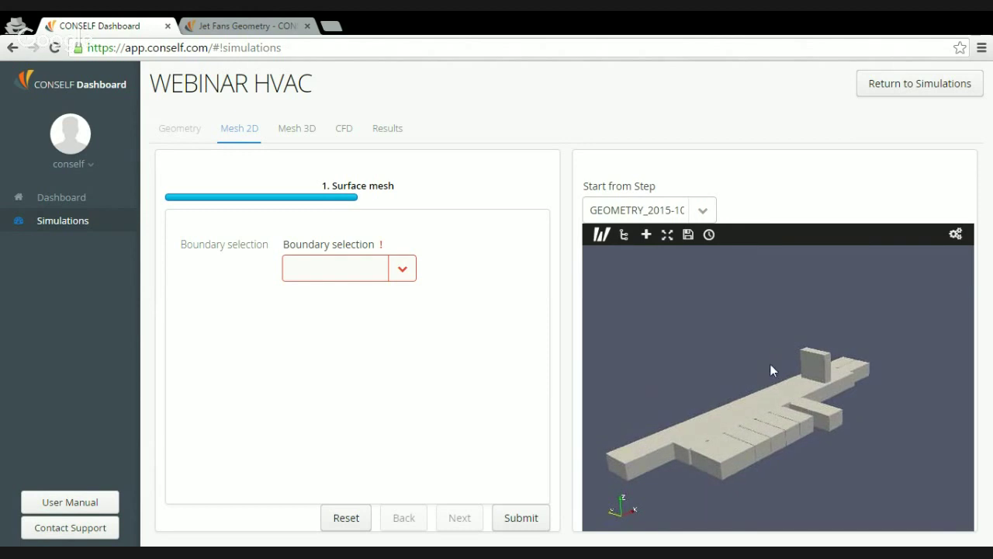
pyautogui.scroll(2, 770, 359)
pyautogui.moveTo(773, 361); pyautogui.dragTo(774, 356)
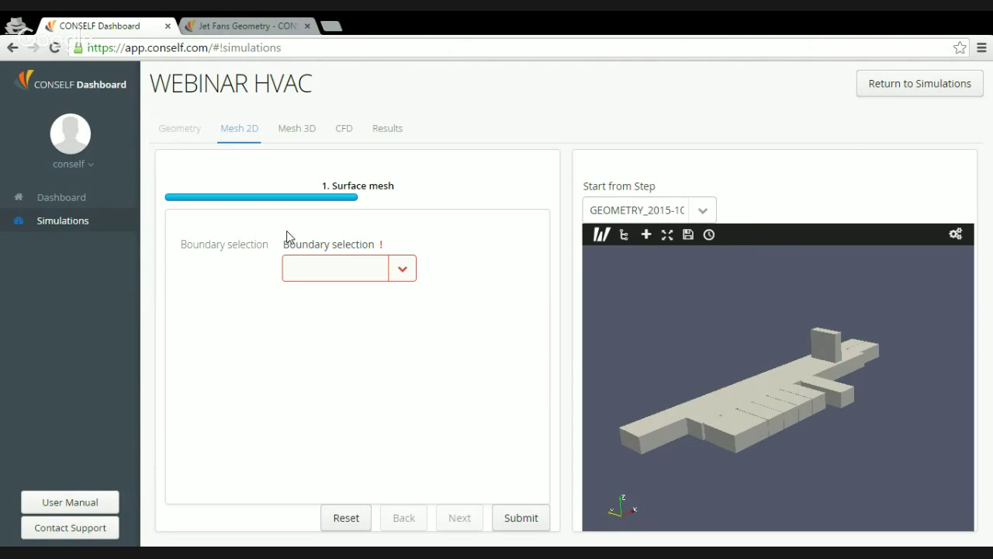
pyautogui.click(401, 269)
pyautogui.click(382, 296)
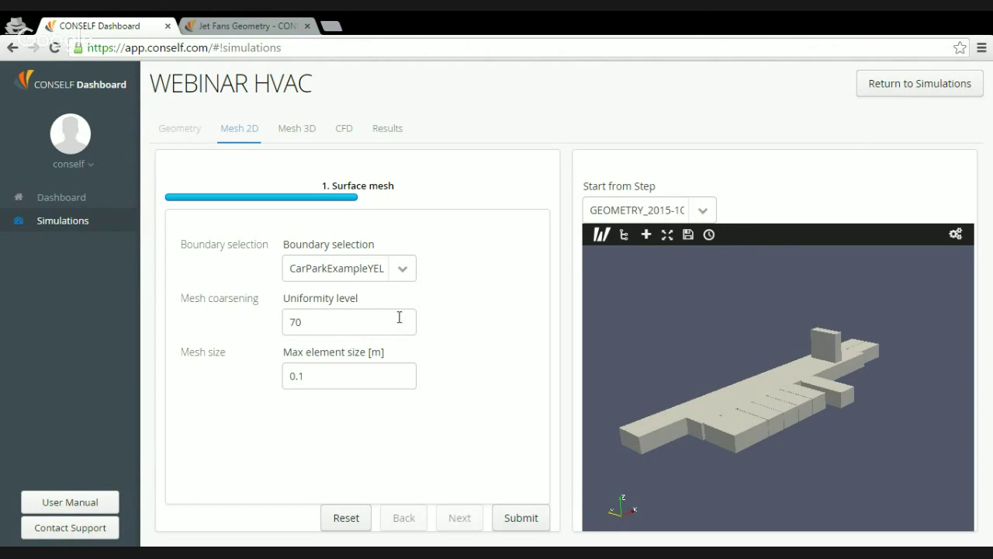
# Display only the CarParkExampleRED4 mesh region of system.foam in the 3D viewer and check the remaining mesh regions.
pyautogui.click(600, 234)
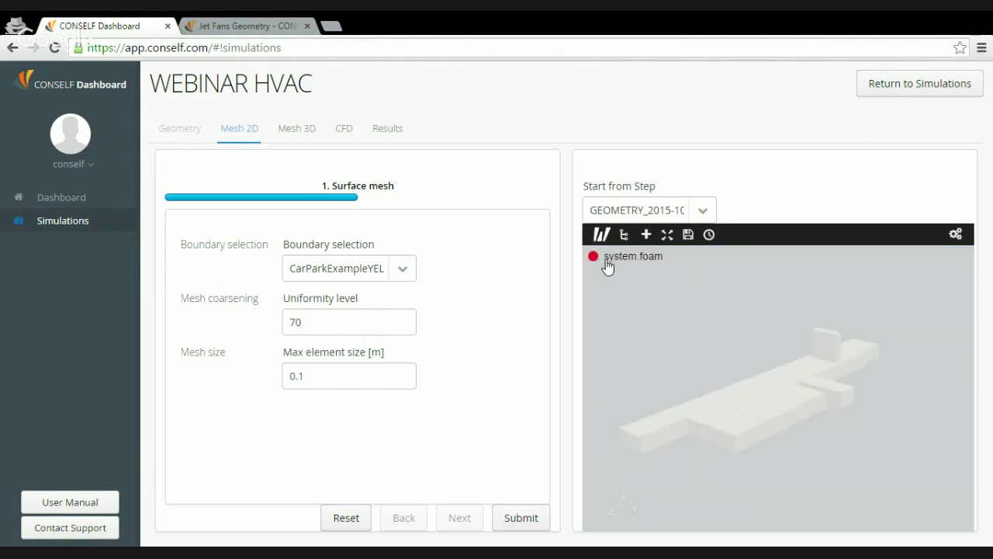
pyautogui.click(609, 262)
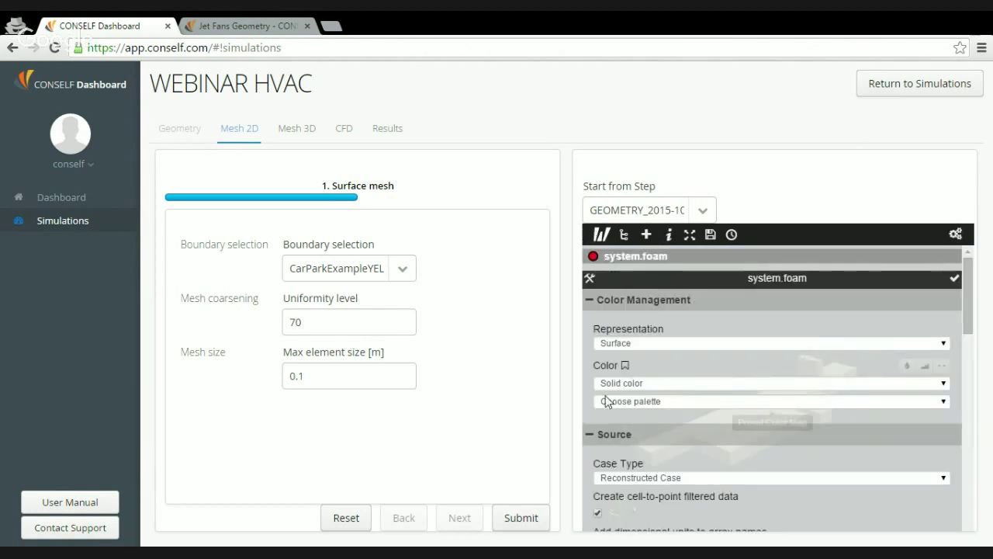
pyautogui.scroll(-1, 608, 400)
pyautogui.scroll(-1, 607, 409)
pyautogui.click(647, 430)
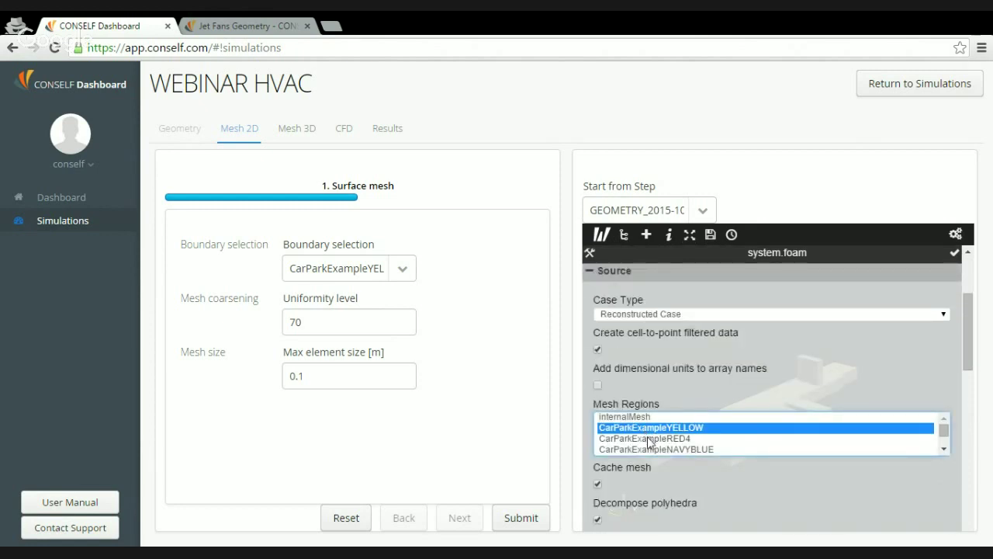
pyautogui.click(654, 437)
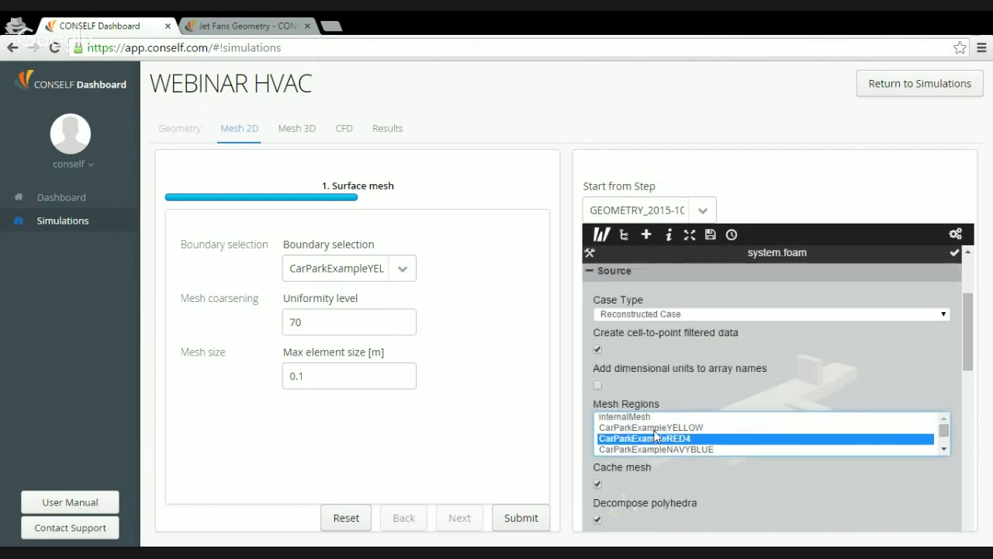
pyautogui.click(954, 256)
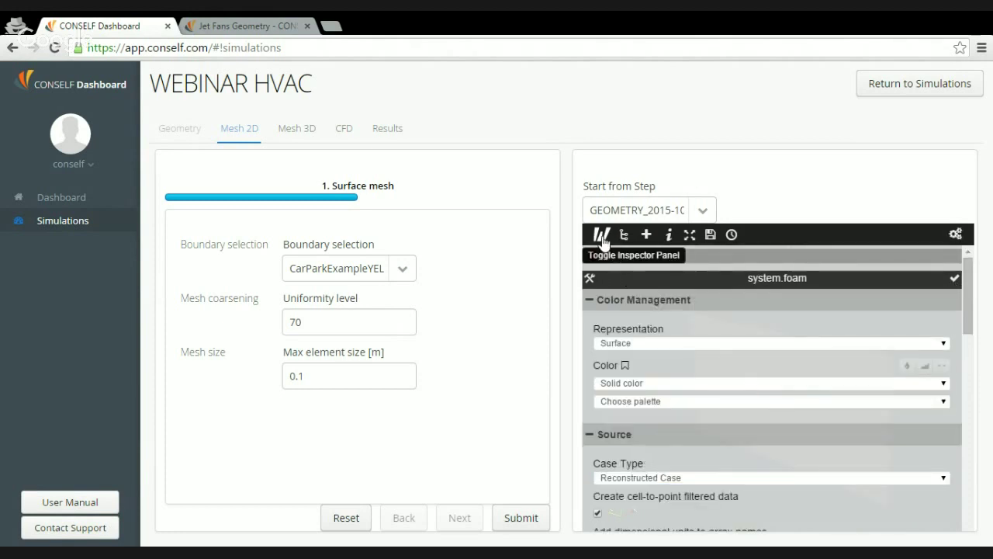
pyautogui.click(602, 236)
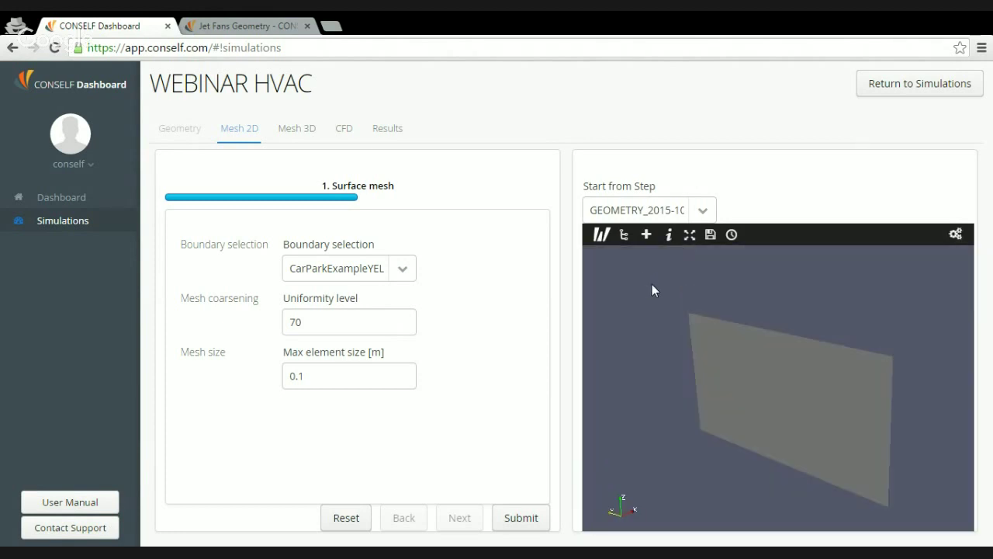
pyautogui.click(603, 235)
pyautogui.scroll(-5, 651, 421)
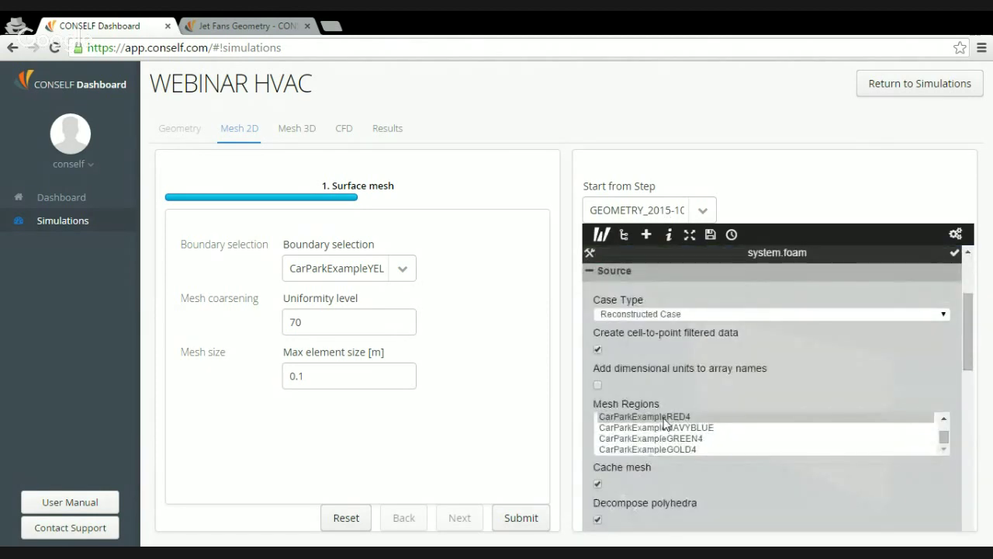
pyautogui.click(602, 235)
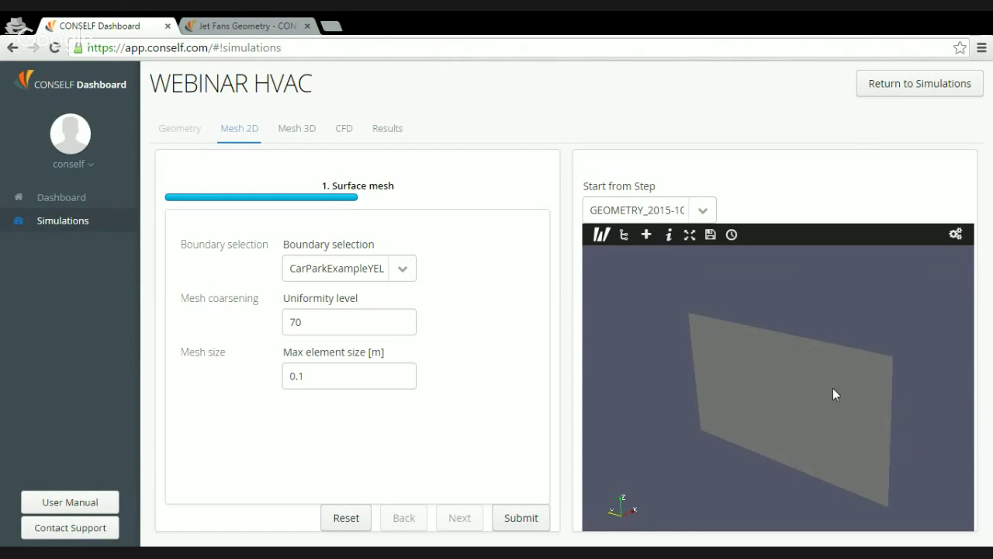
# Set the boundary selection to CarParkExampleRED4 and check its uniformity level and maximum element size.
pyautogui.click(405, 268)
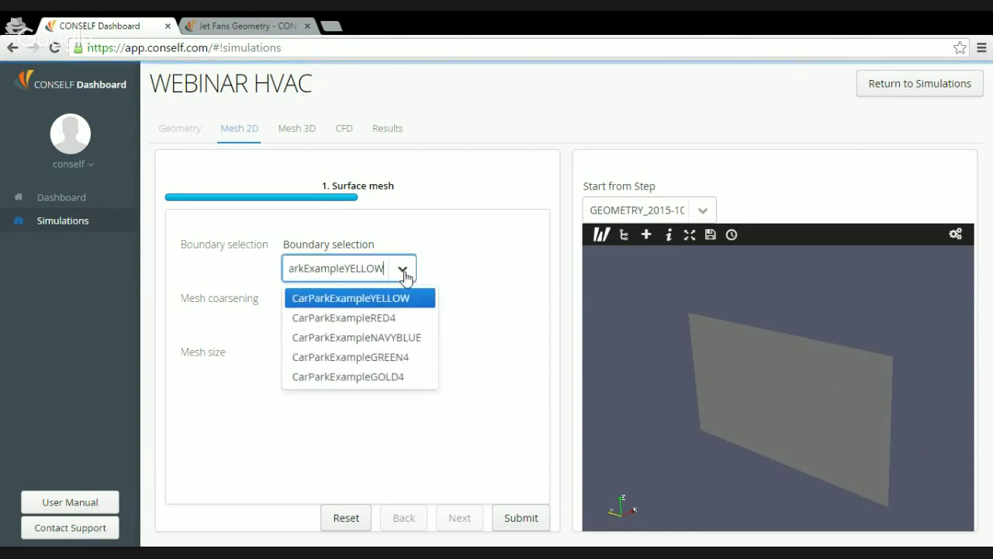
pyautogui.click(401, 319)
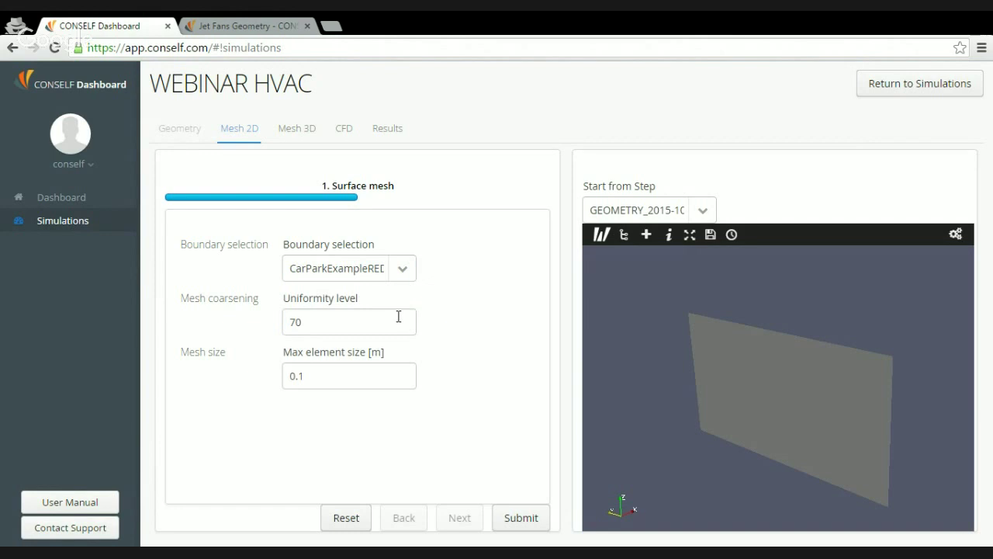
pyautogui.click(375, 323)
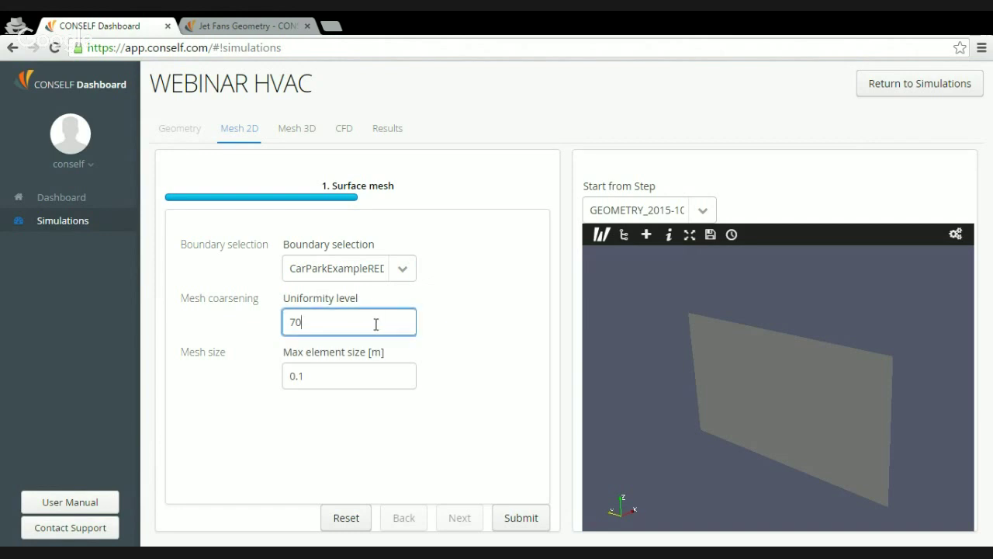
pyautogui.click(353, 370)
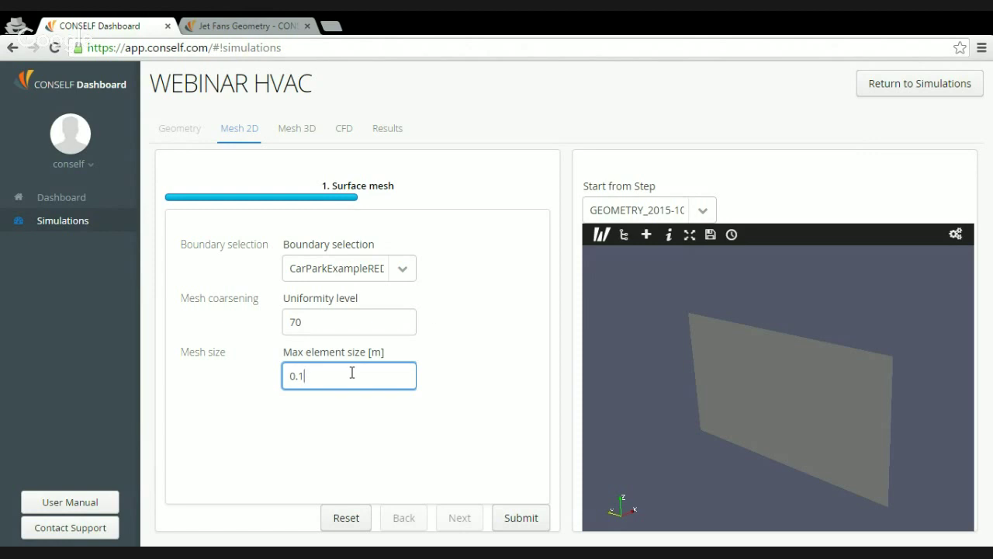
# Display only the CarParkExampleGREEN4 and CarParkExampleGOLD4 mesh regions of system.foam in the 3D viewer.
pyautogui.click(635, 236)
pyautogui.scroll(-1, 638, 333)
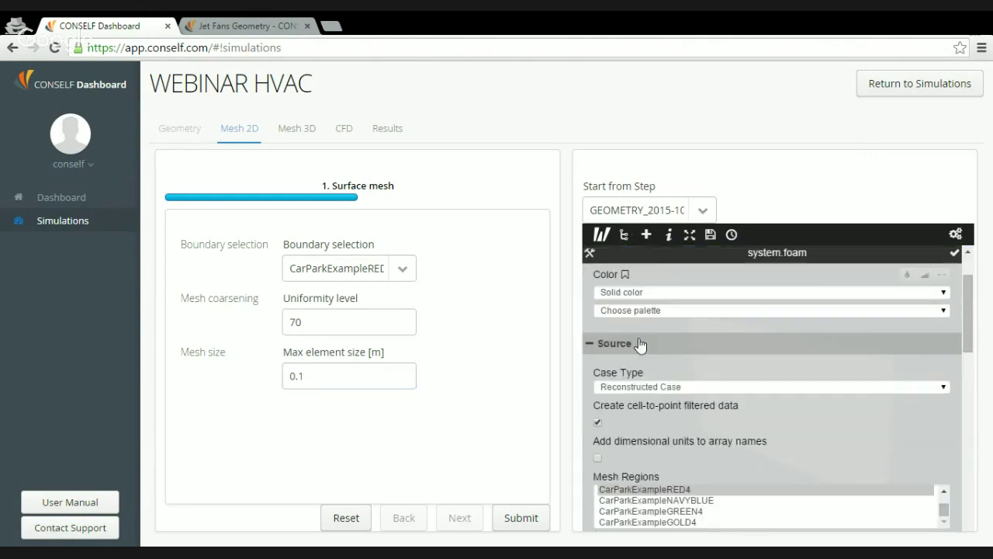
pyautogui.scroll(-1, 658, 393)
pyautogui.scroll(-1, 682, 405)
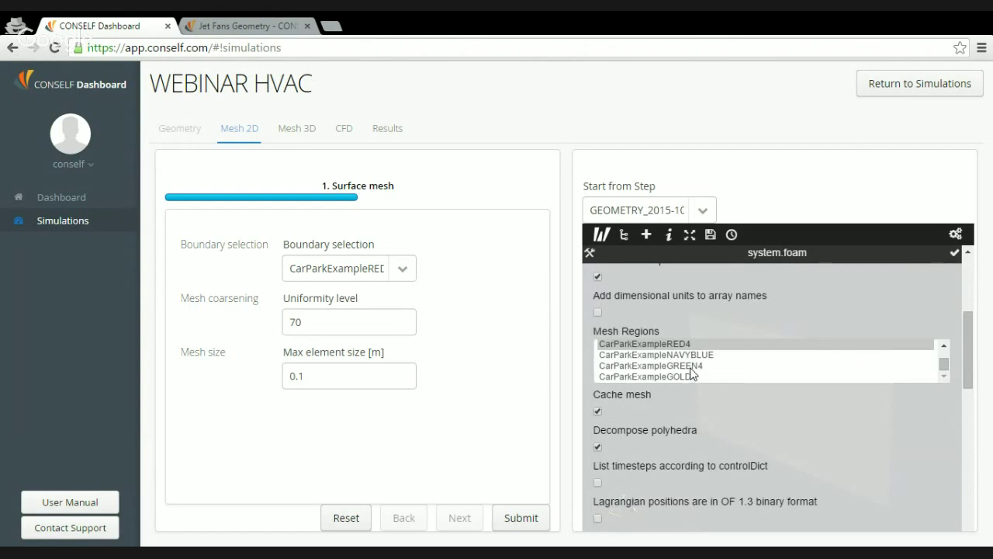
pyautogui.click(689, 367)
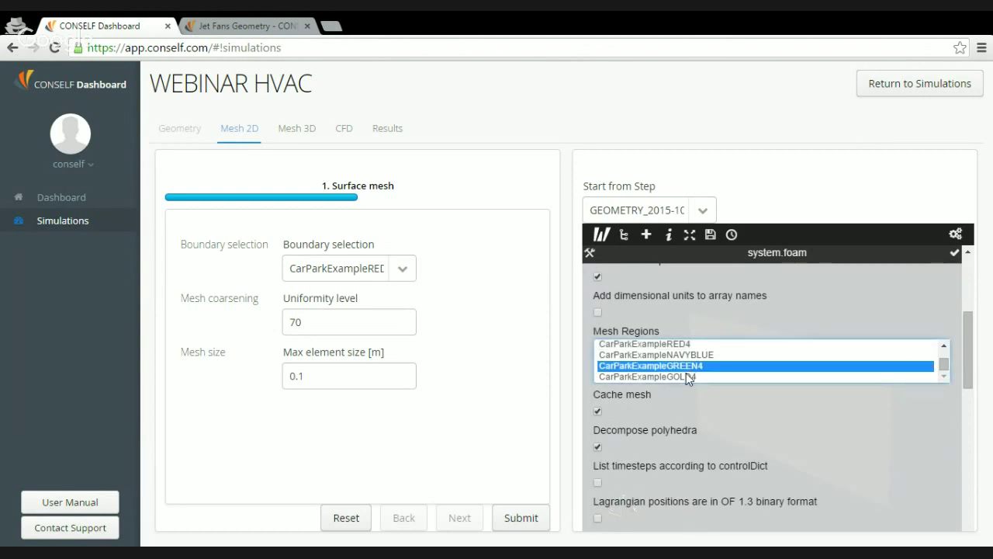
pyautogui.keyDown('ctrl'); pyautogui.click(686, 376); pyautogui.keyUp('ctrl')
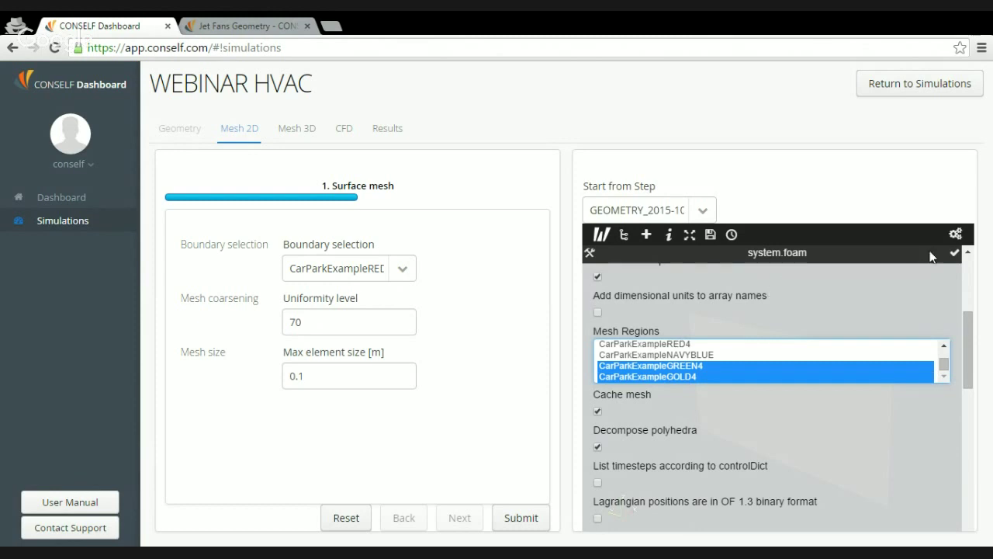
pyautogui.click(955, 253)
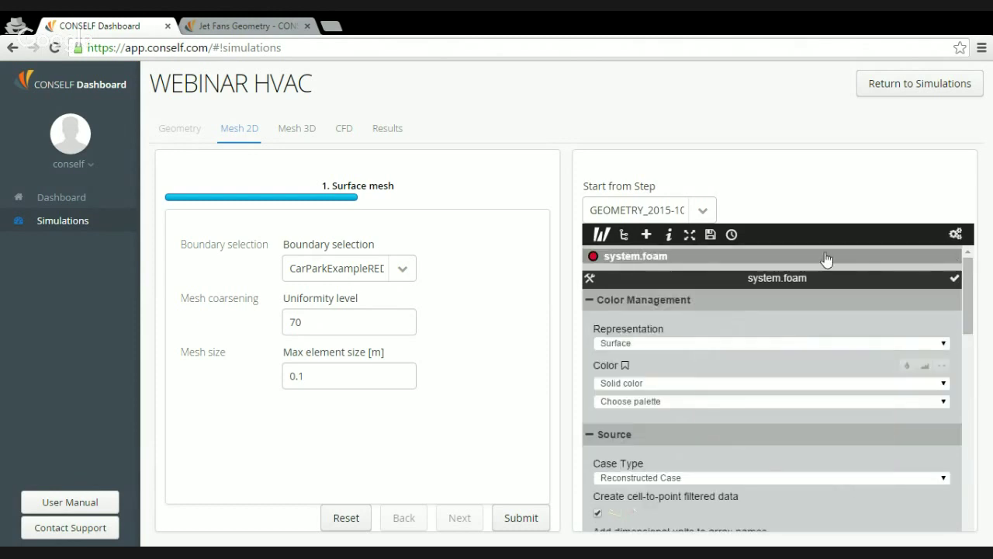
pyautogui.click(602, 235)
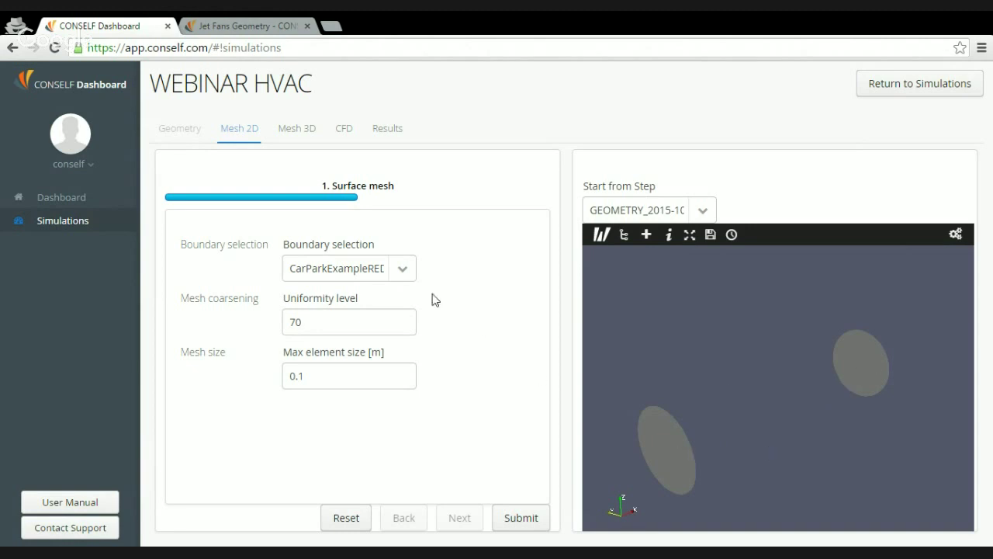
# Set the surface mesh boundary selection to CarParkExampleGREEN4 and its maximum element size to 0.01 m.
pyautogui.click(402, 269)
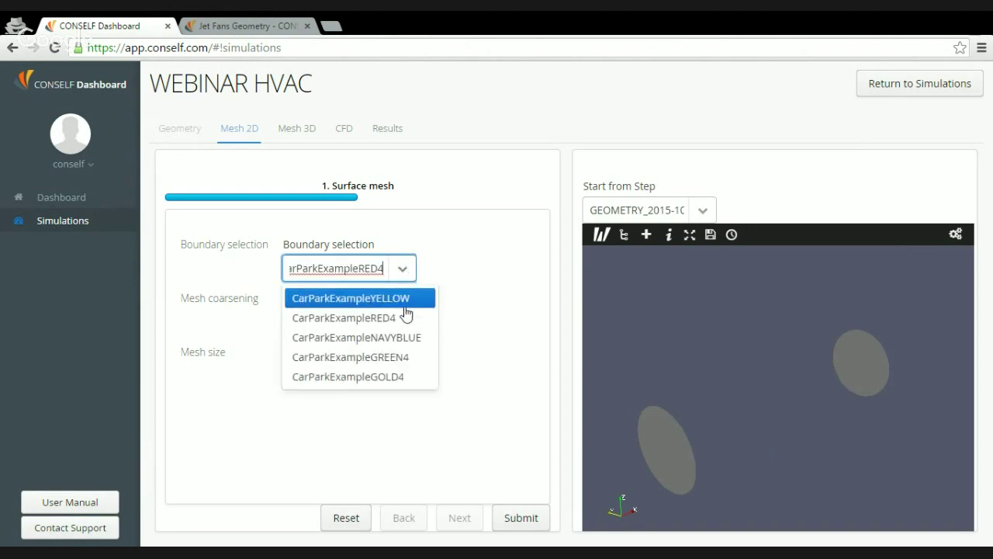
pyautogui.click(401, 356)
pyautogui.doubleClick(375, 367)
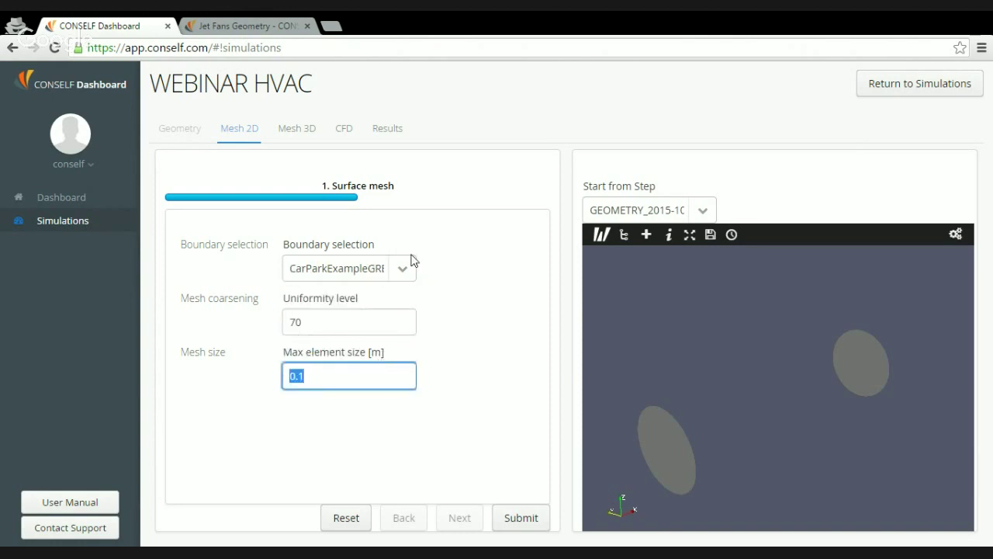
pyautogui.click(406, 264)
pyautogui.click(398, 360)
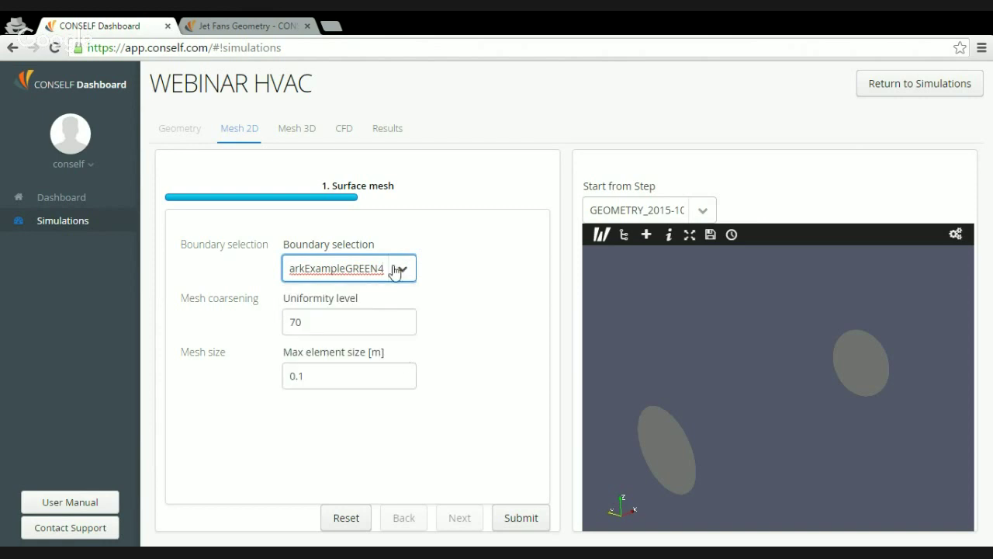
pyautogui.doubleClick(360, 373)
pyautogui.write('0.')
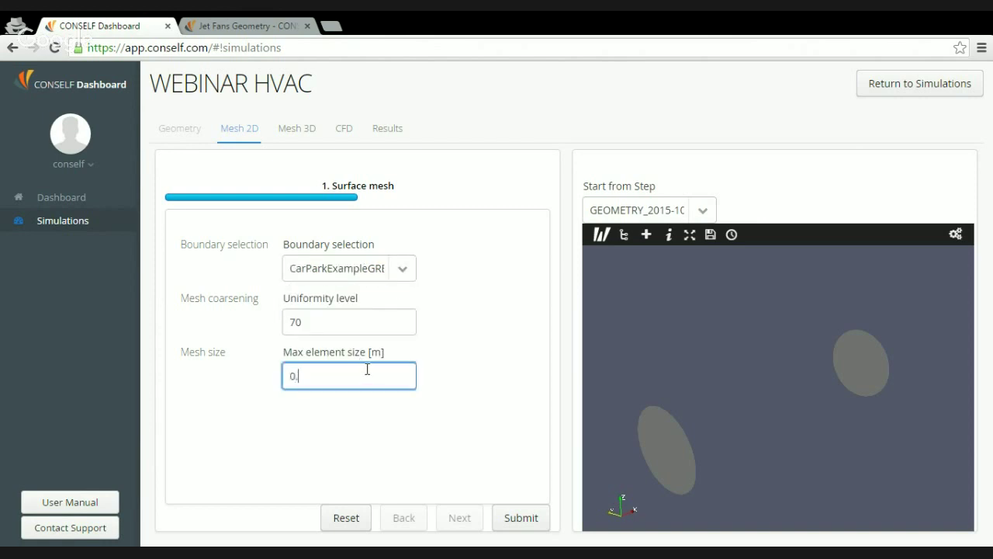
pyautogui.click(408, 412)
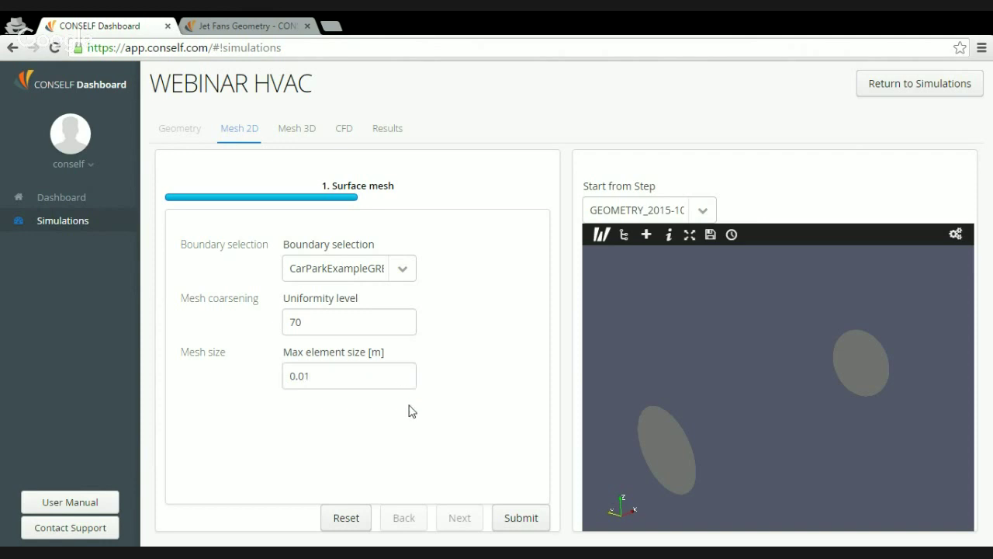
# Set the boundary selection to CarParkExampleGOLD4 and its maximum element size to 0.01 m.
pyautogui.click(399, 268)
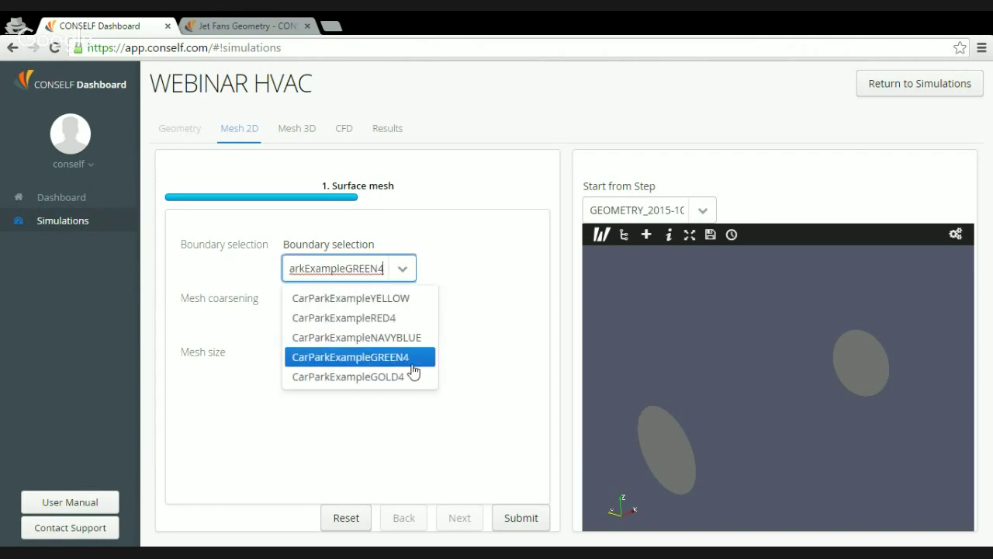
pyautogui.click(412, 377)
pyautogui.click(390, 377)
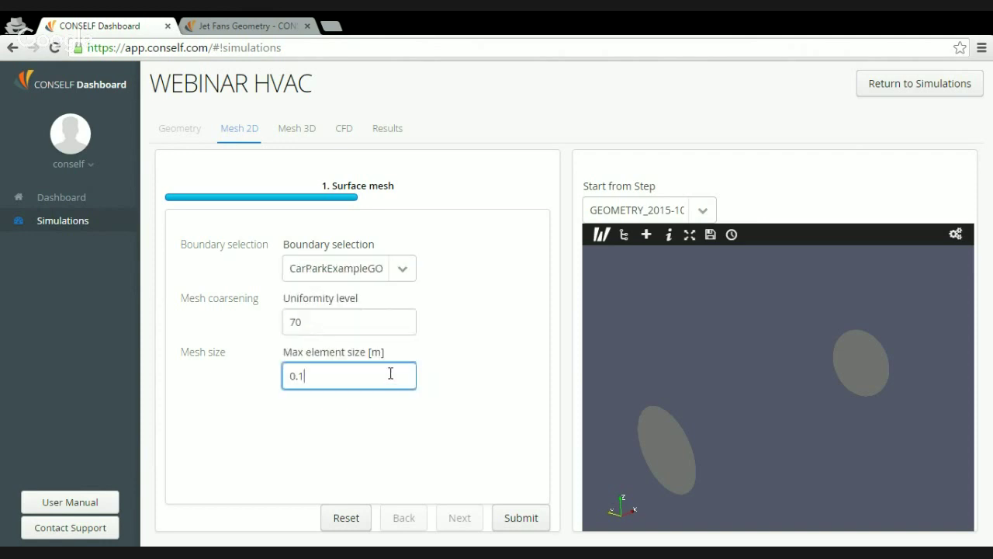
pyautogui.doubleClick(391, 375)
pyautogui.write('0.0')
pyautogui.click(418, 437)
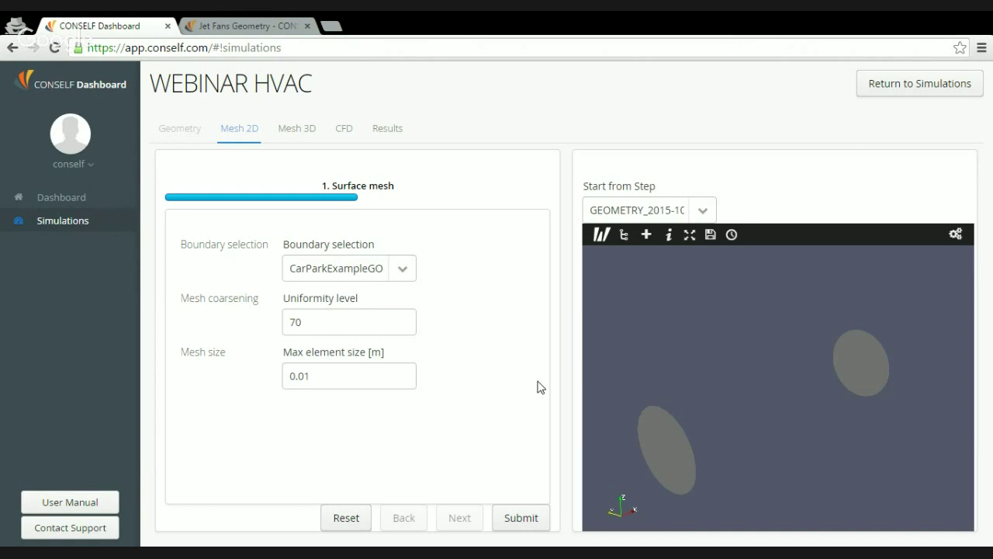
# Open the Mesh 3D stage and load the MESH2D_2015-10-23 result as its starting step.
pyautogui.click(295, 132)
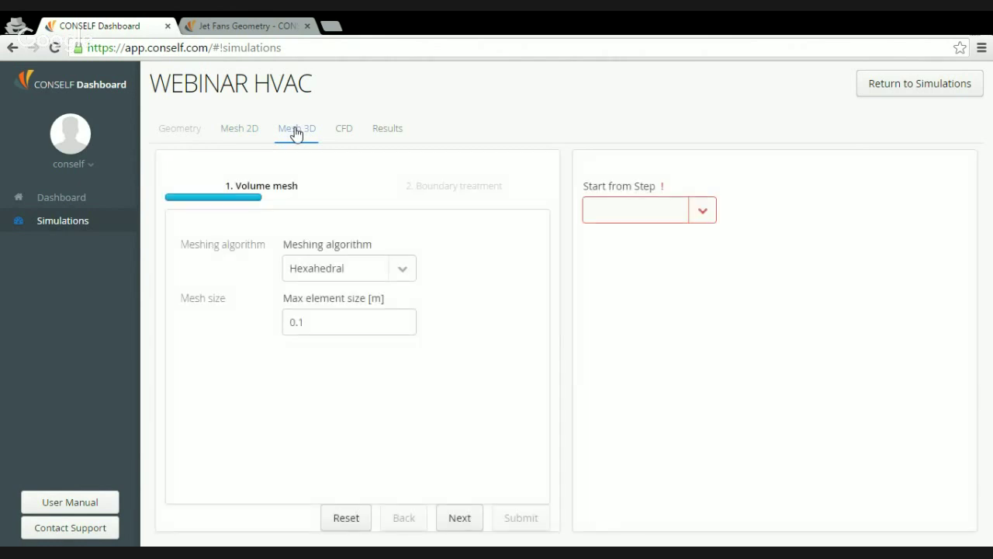
pyautogui.click(703, 219)
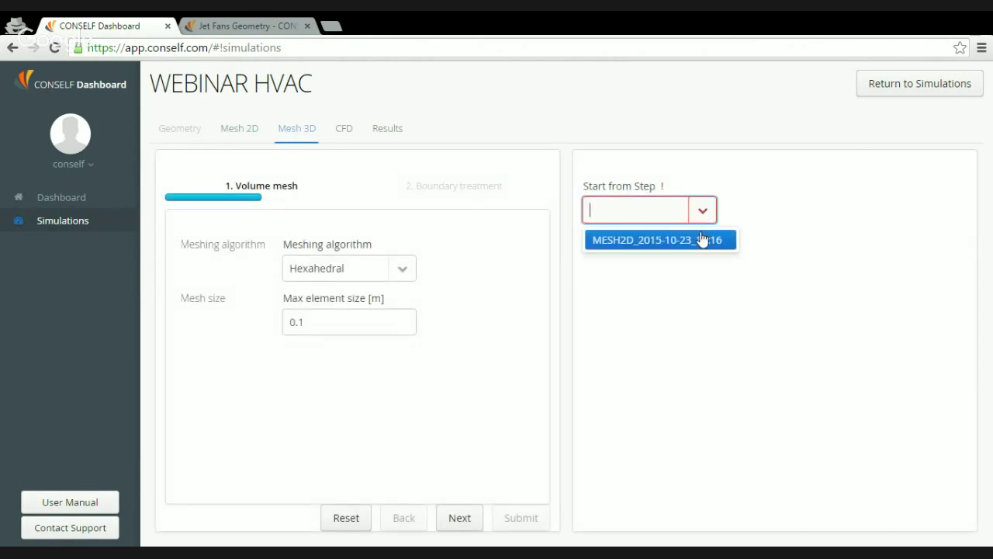
pyautogui.click(700, 240)
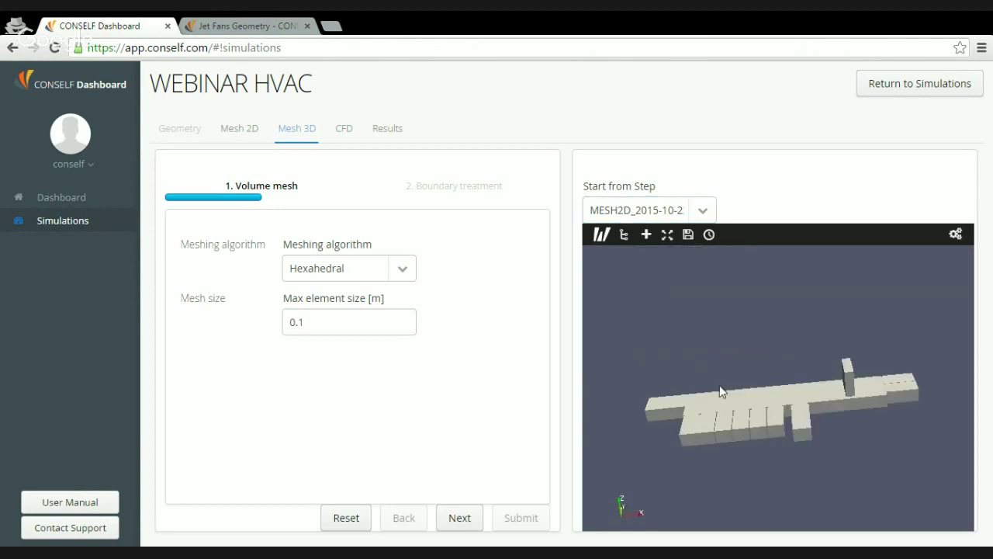
# Set the representation of system.foam to Surface With Edges and apply it in the 3D viewer.
pyautogui.moveTo(730, 417); pyautogui.dragTo(738, 365)
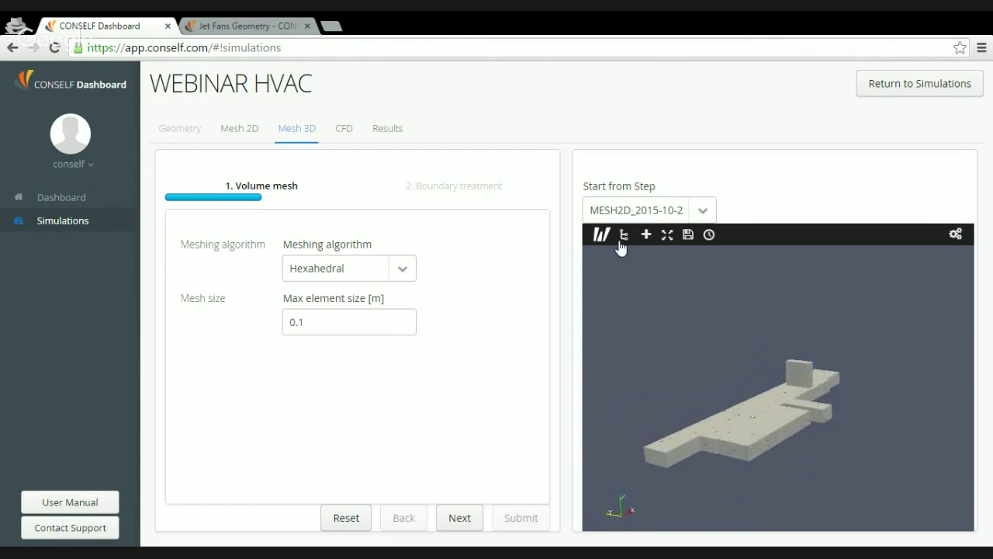
pyautogui.click(622, 235)
pyautogui.click(634, 262)
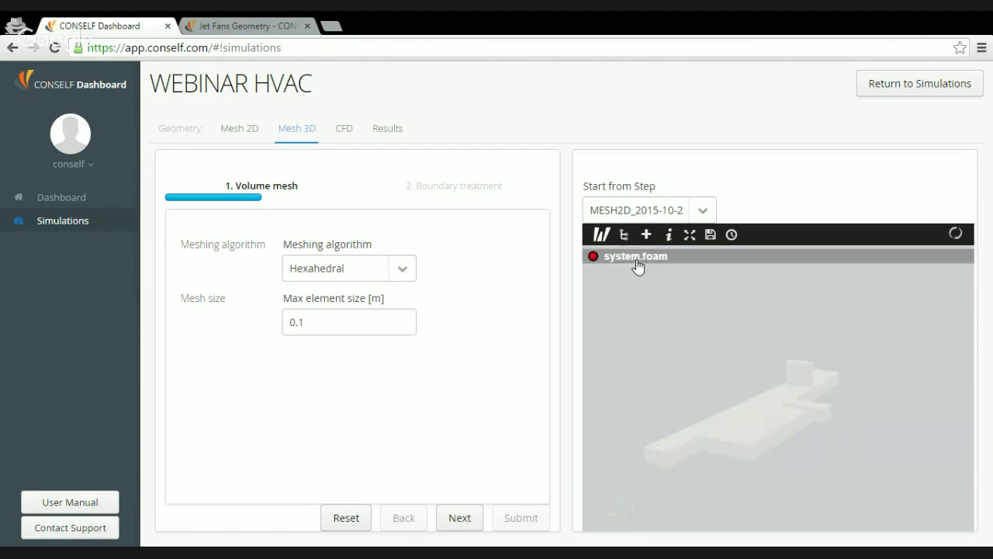
pyautogui.click(665, 343)
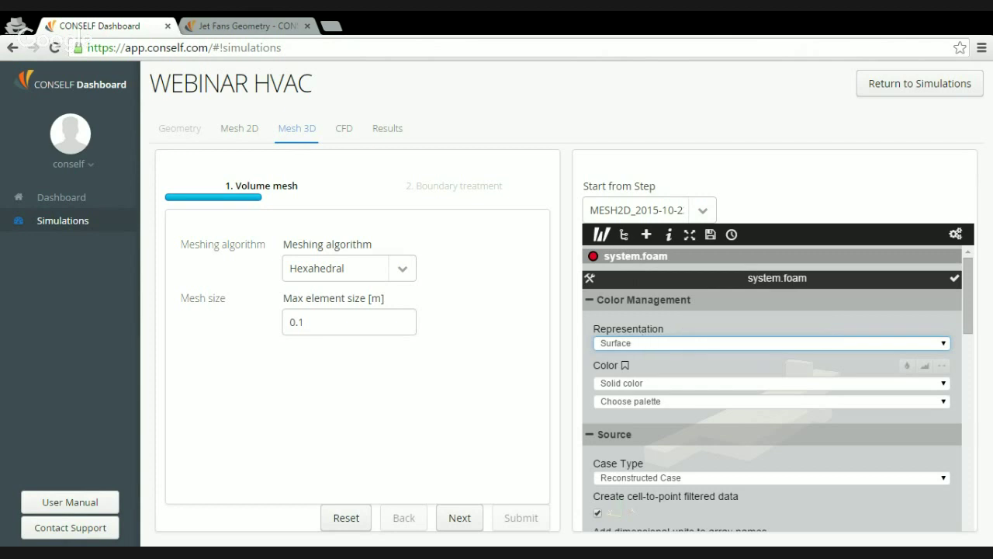
pyautogui.click(657, 397)
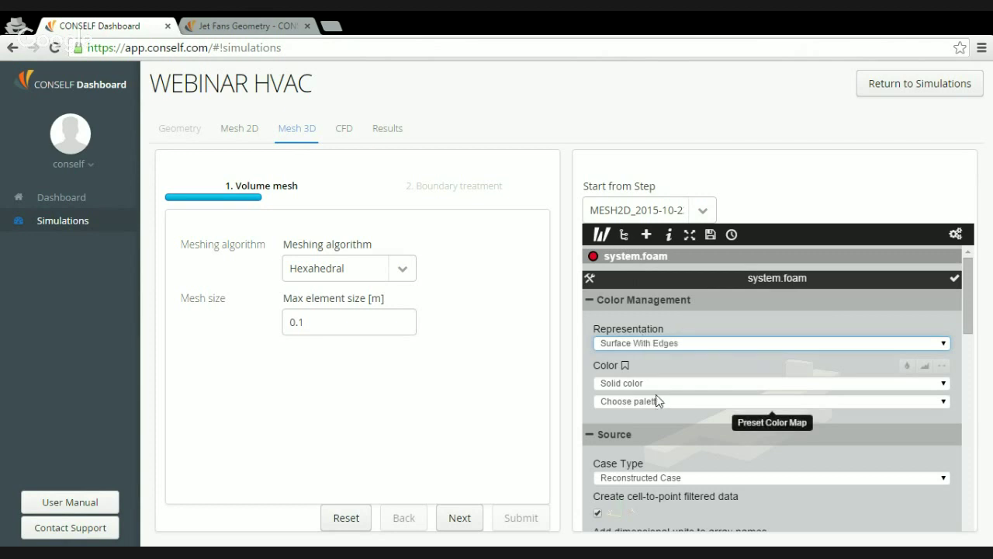
pyautogui.click(953, 281)
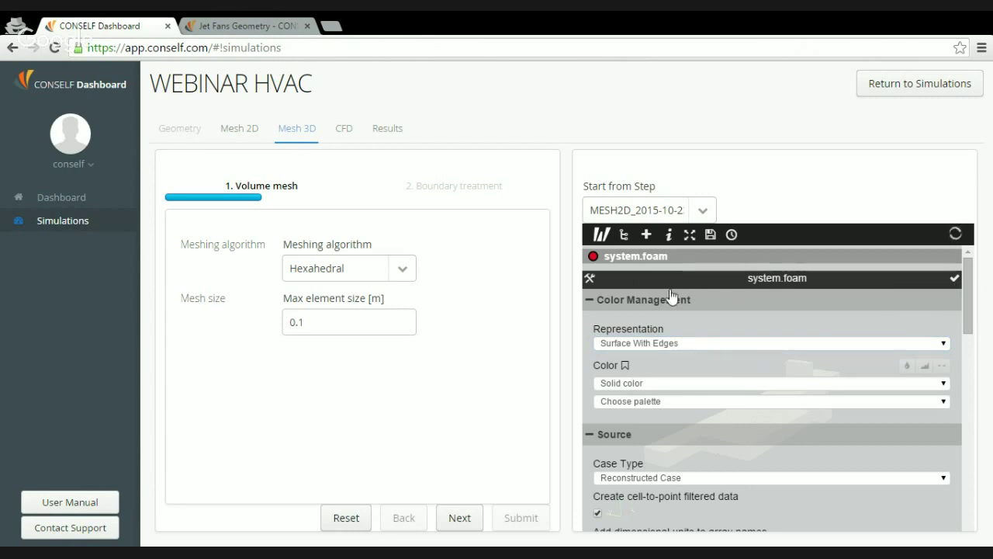
pyautogui.click(600, 235)
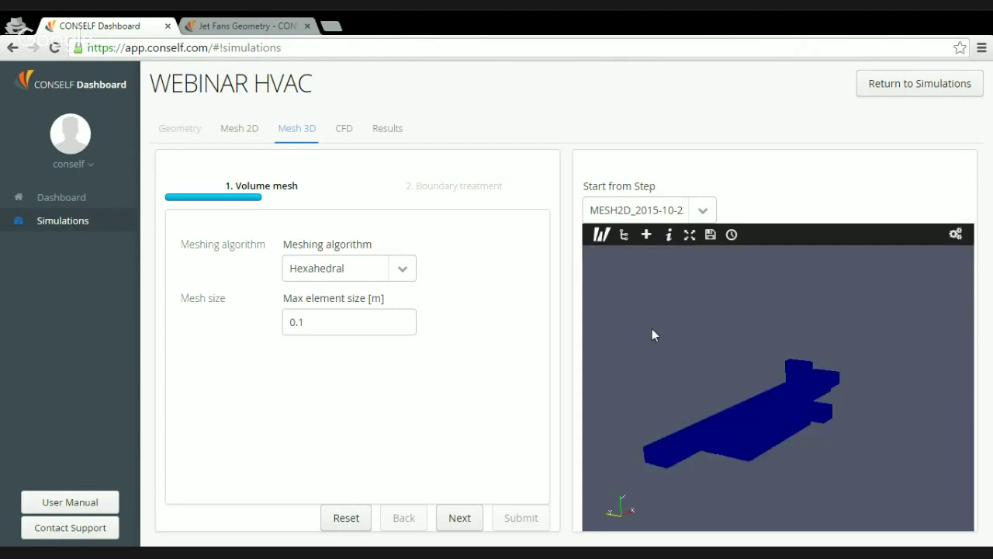
# Examine the triangulated surface mesh of the car park up close, comparing element density across its surfaces.
pyautogui.moveTo(720, 420); pyautogui.dragTo(741, 405)
pyautogui.scroll(10, 734, 434)
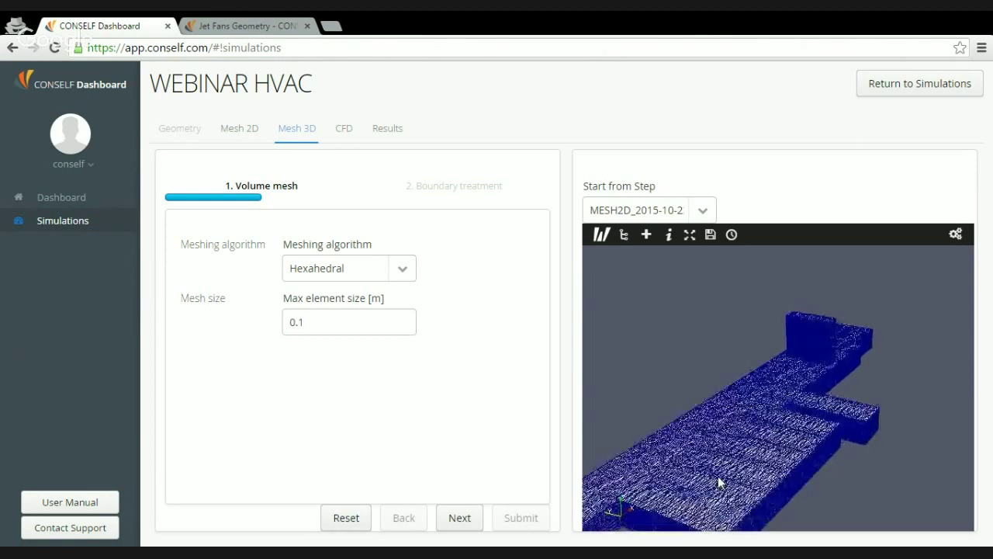
pyautogui.moveTo(721, 413)
pyautogui.mouseDown()
pyautogui.moveTo(802, 328)
pyautogui.moveTo(704, 409)
pyautogui.mouseUp()
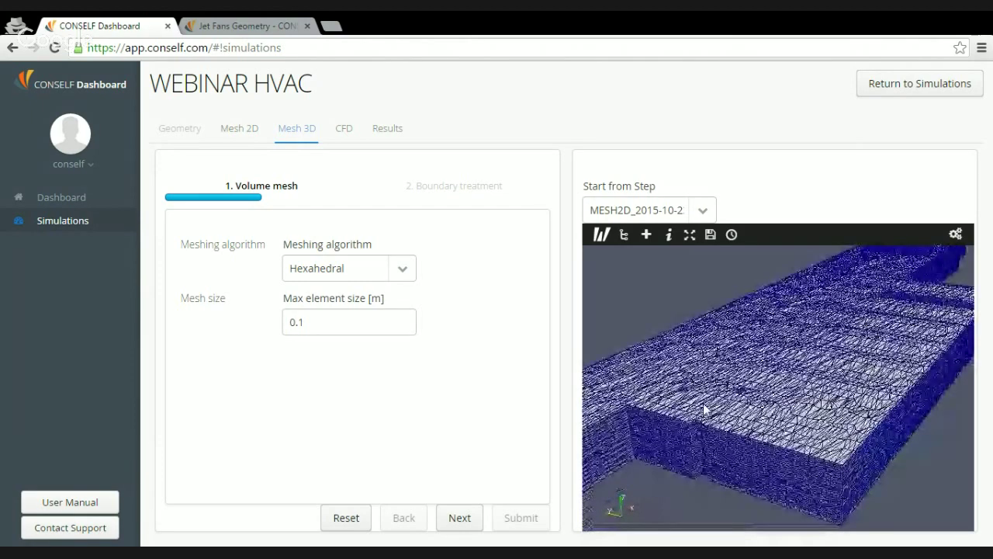
pyautogui.scroll(5, 704, 409)
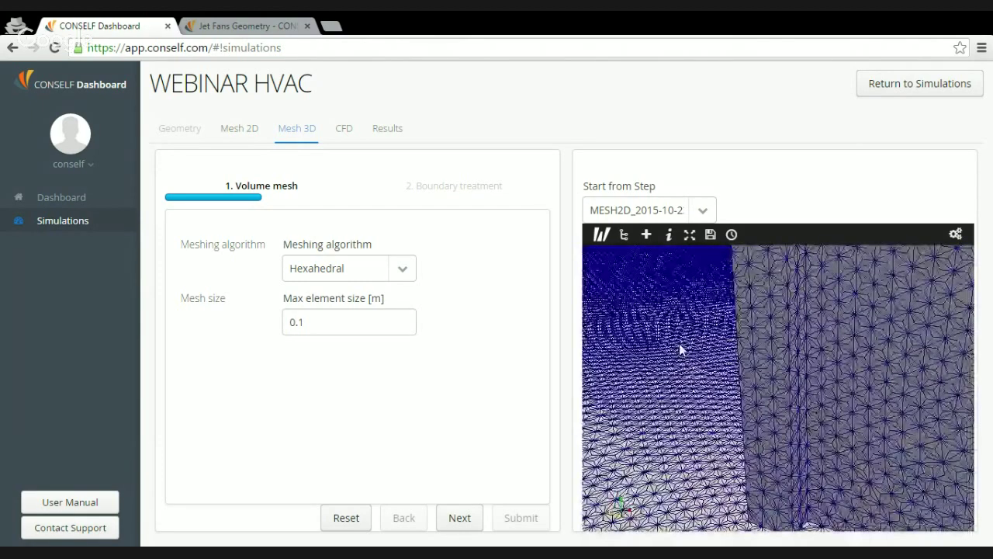
pyautogui.scroll(3, 679, 346)
pyautogui.scroll(3, 799, 392)
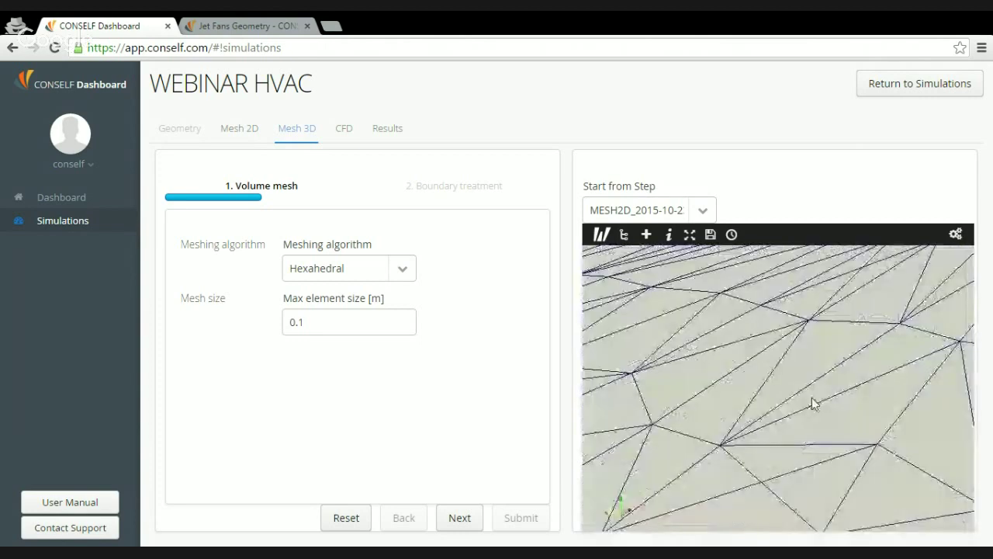
pyautogui.scroll(-5, 784, 414)
pyautogui.scroll(3, 784, 420)
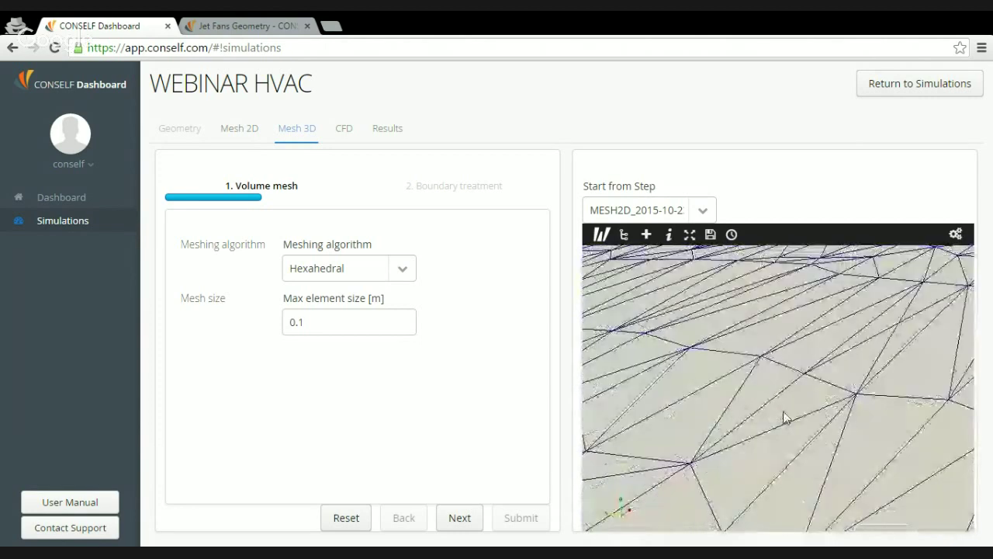
pyautogui.scroll(-3, 784, 416)
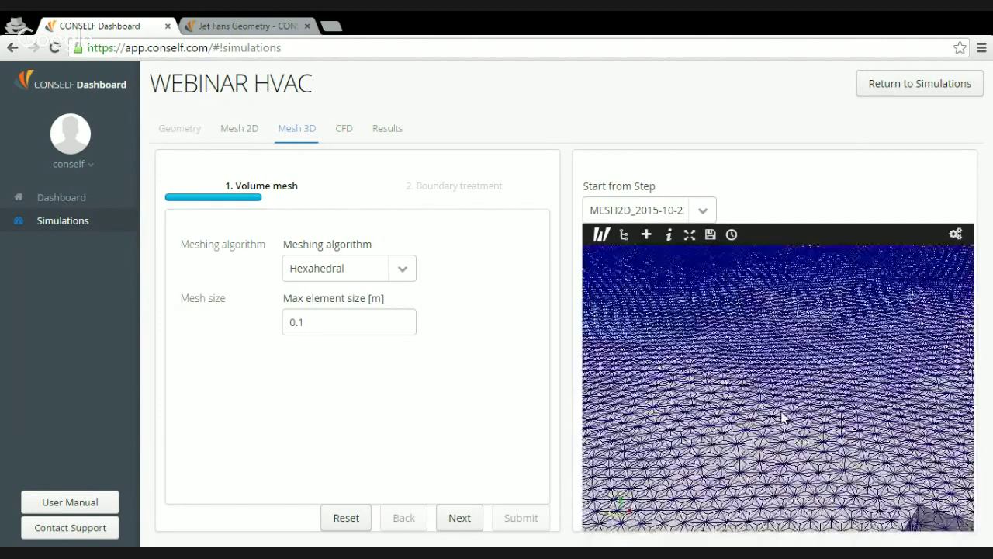
pyautogui.scroll(3, 782, 417)
pyautogui.scroll(-2, 781, 424)
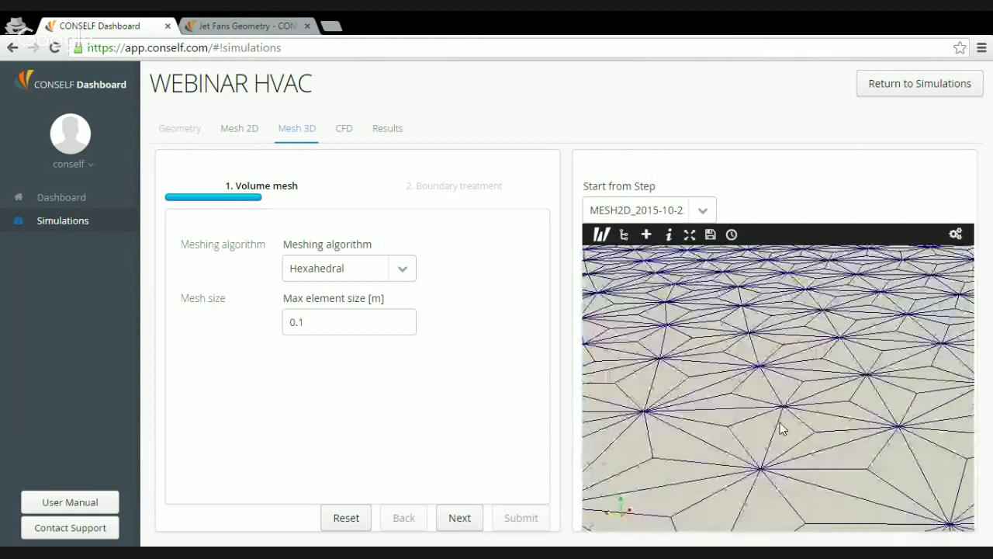
pyautogui.scroll(2, 780, 421)
pyautogui.scroll(-4, 780, 418)
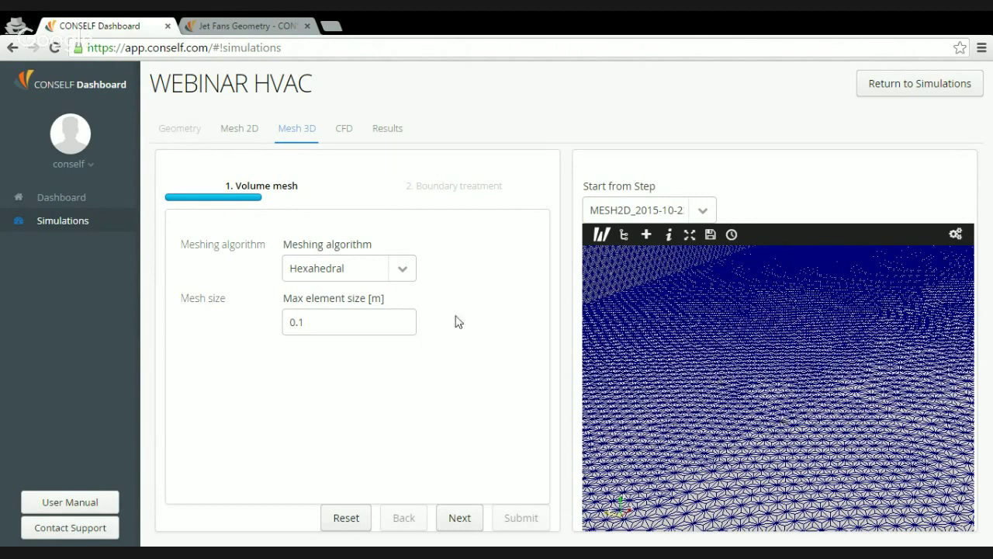
# Check the available volume meshing algorithms and the maximum element size setting.
pyautogui.click(403, 270)
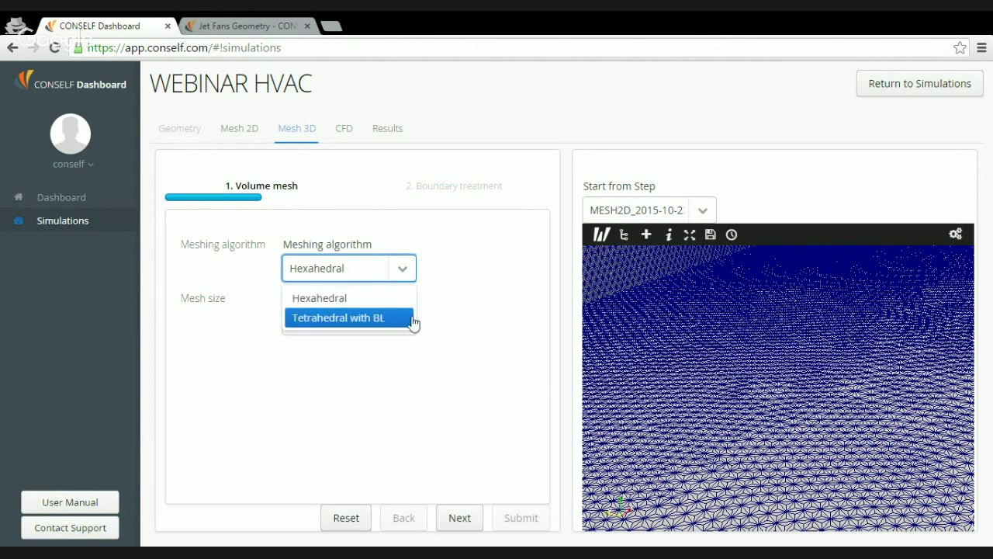
pyautogui.click(439, 326)
pyautogui.click(389, 321)
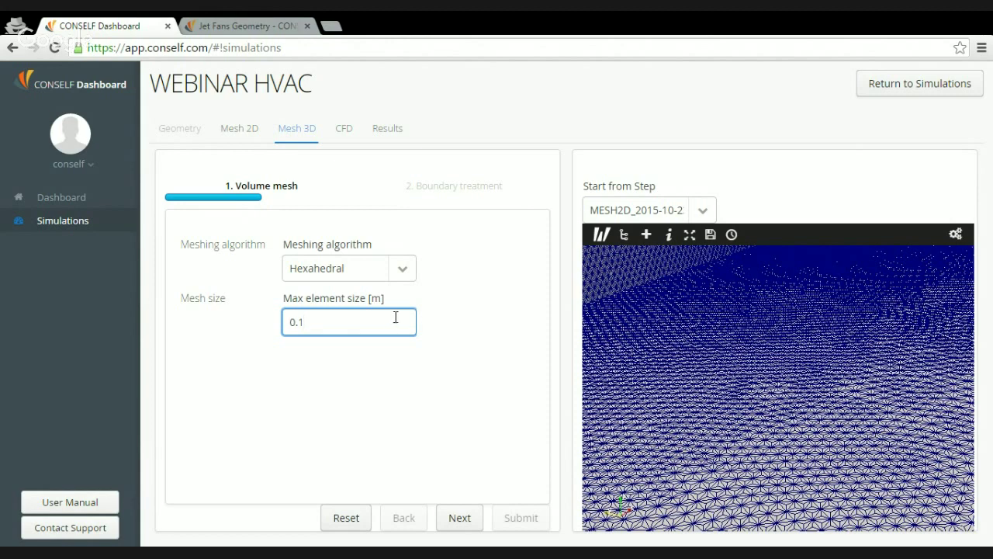
# Switch to the CONSELF Wiki, read the Manual's MESH 3D section on volume mesh and boundary treatment, and return to the CONSELF Dashboard.
pyautogui.click(270, 19)
pyautogui.scroll(15, 208, 214)
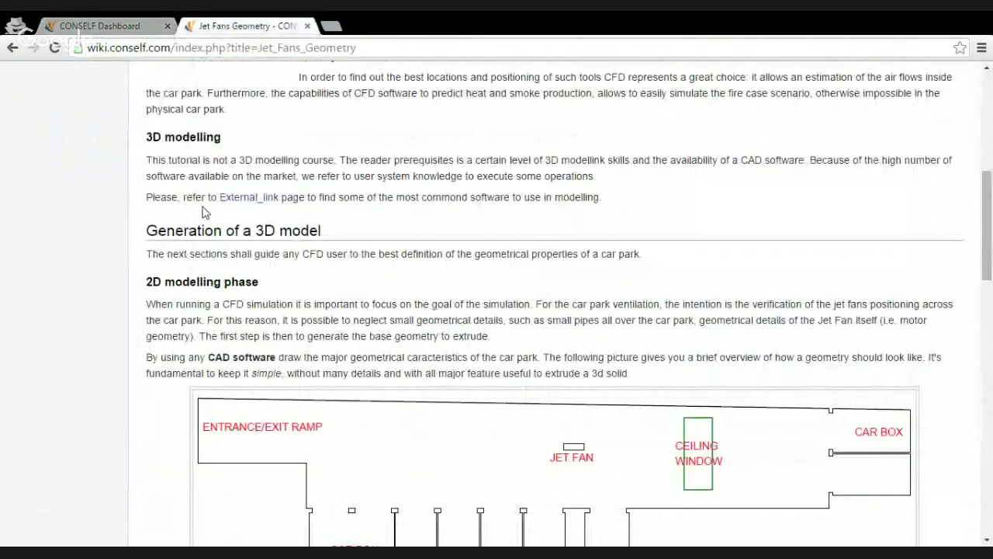
pyautogui.scroll(2, 203, 214)
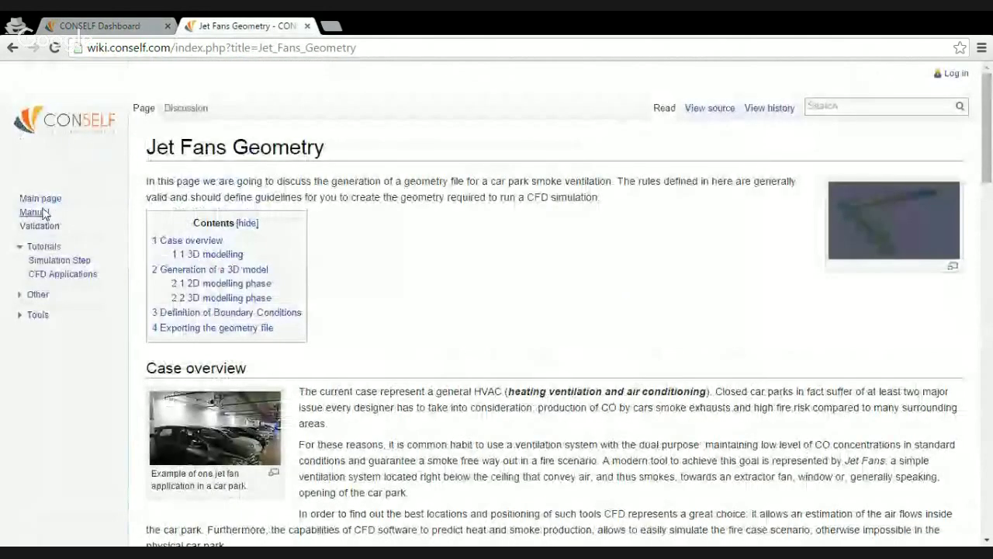
pyautogui.click(34, 212)
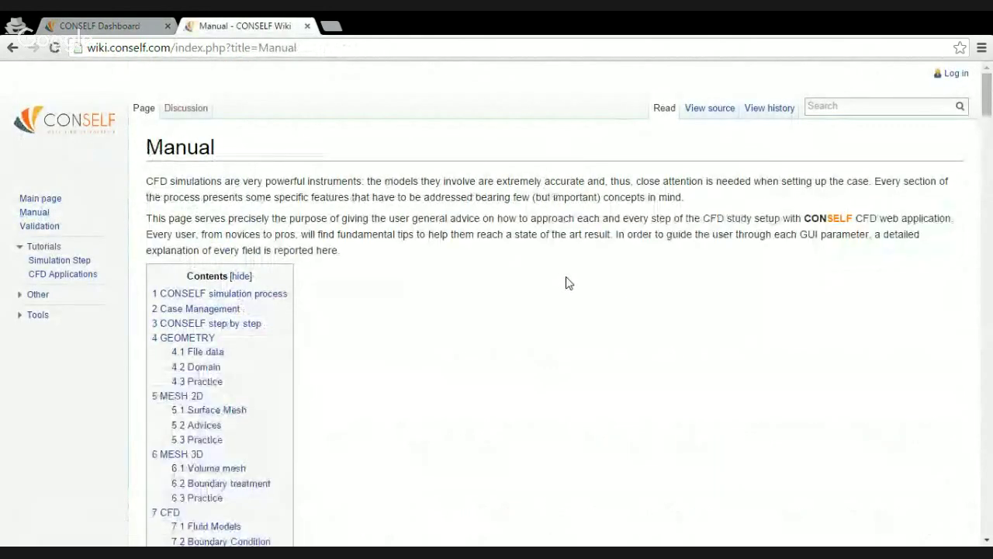
pyautogui.scroll(-20, 567, 282)
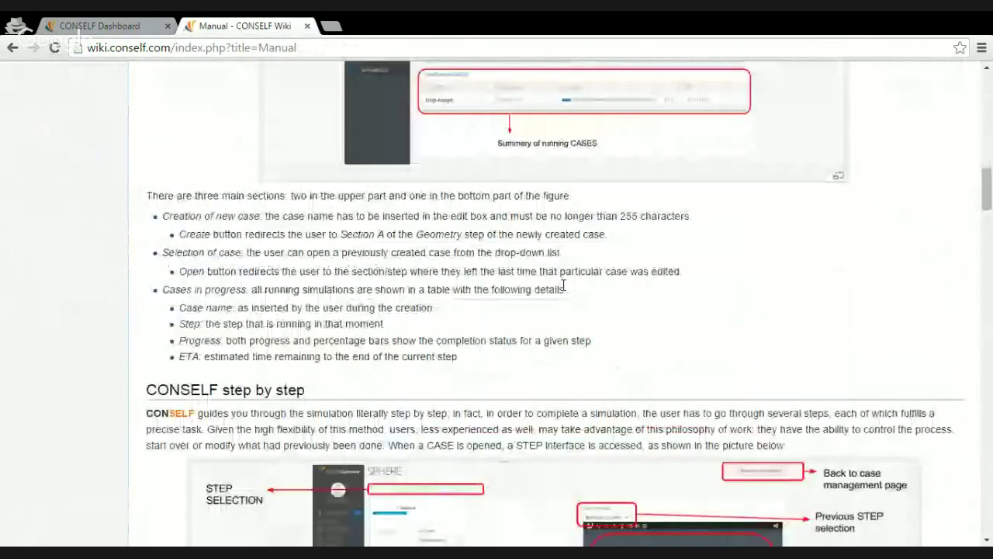
pyautogui.scroll(-15, 566, 289)
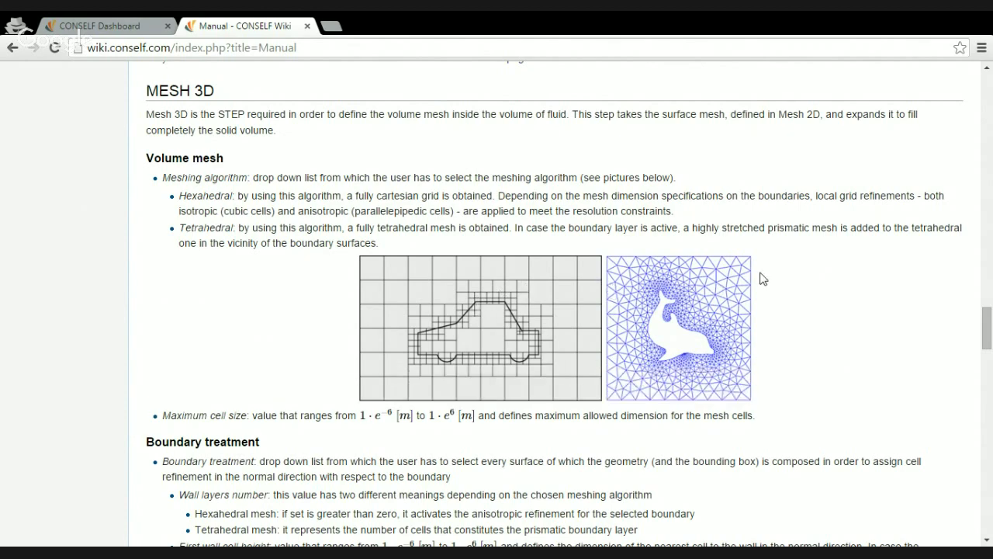
pyautogui.scroll(-4, 760, 277)
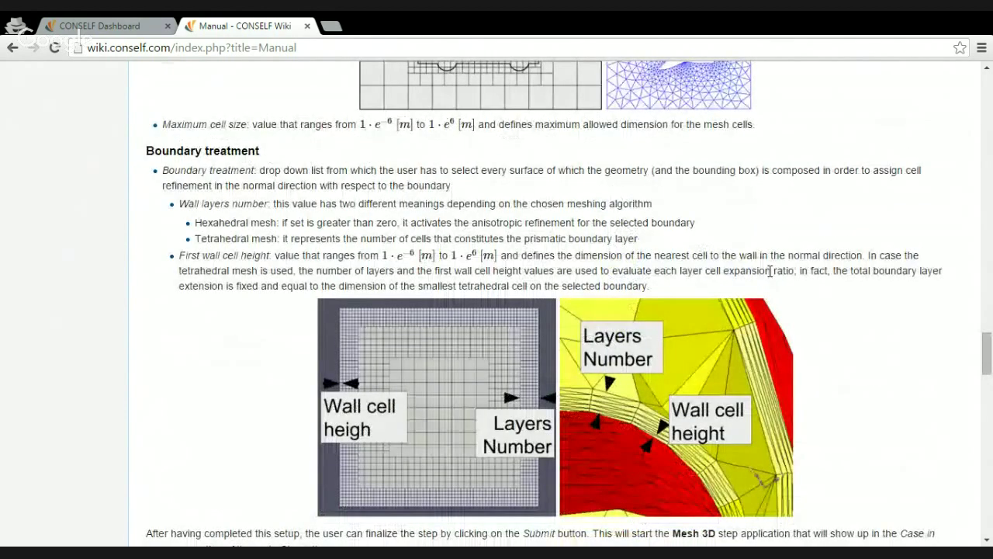
pyautogui.scroll(-1, 769, 270)
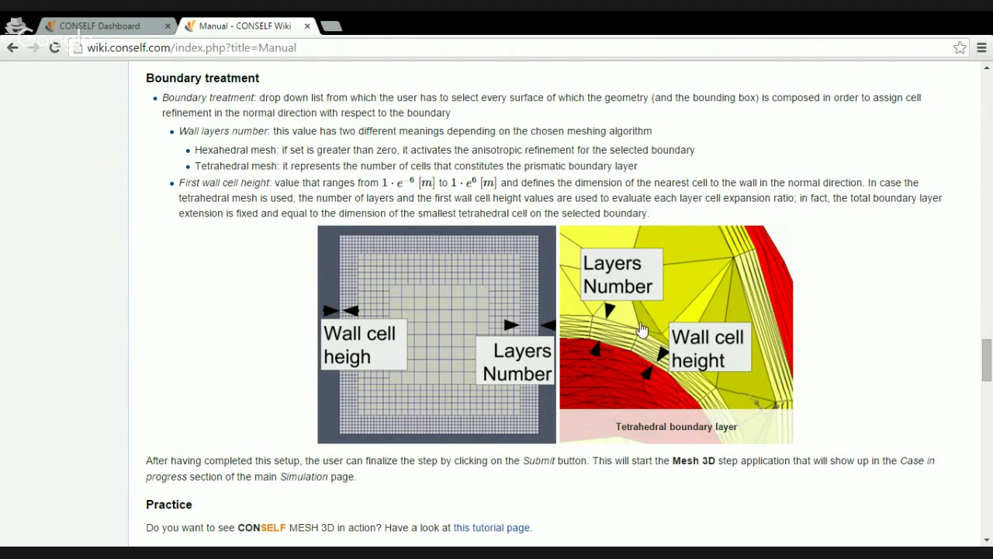
pyautogui.click(118, 24)
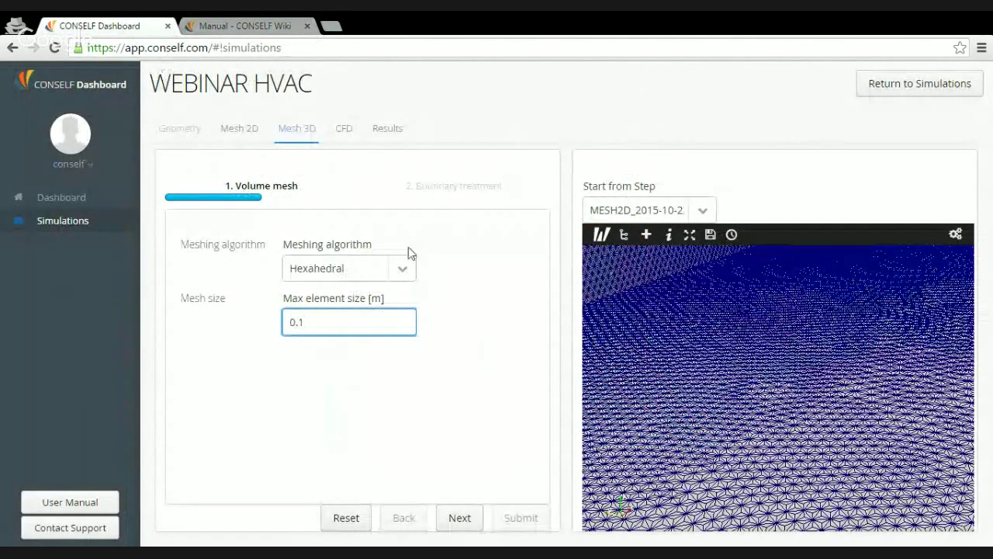
# Set the volume meshing algorithm to Tetrahedral with BL and check the maximum element size.
pyautogui.click(400, 268)
pyautogui.click(391, 319)
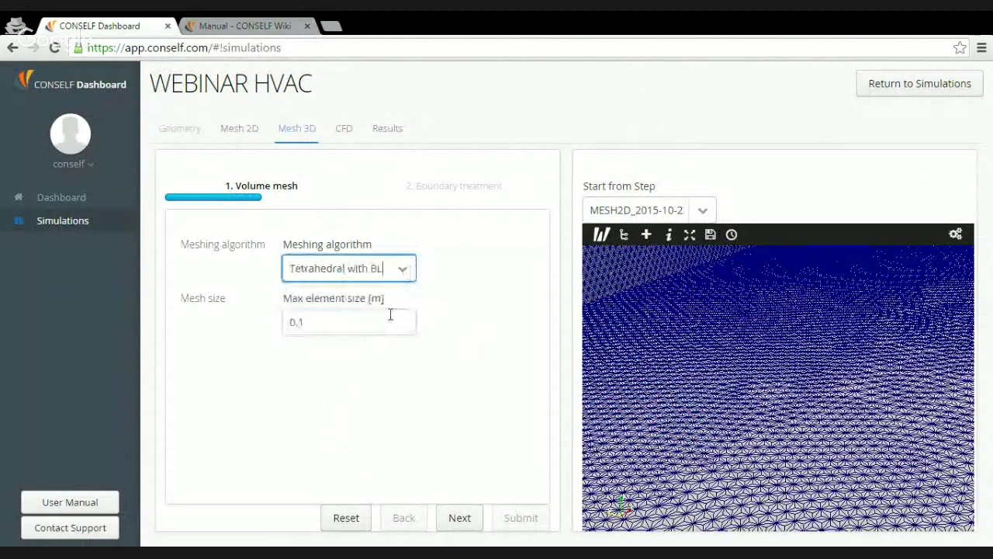
pyautogui.click(374, 319)
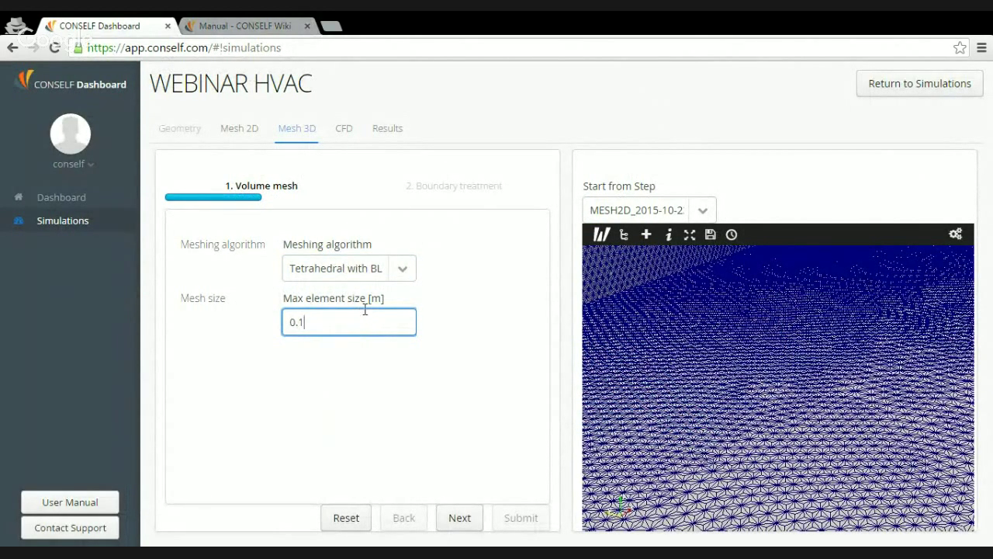
# Advance to the boundary treatment stage and select the CarParkExampleYELLOW boundary to view its wall layer settings.
pyautogui.click(461, 516)
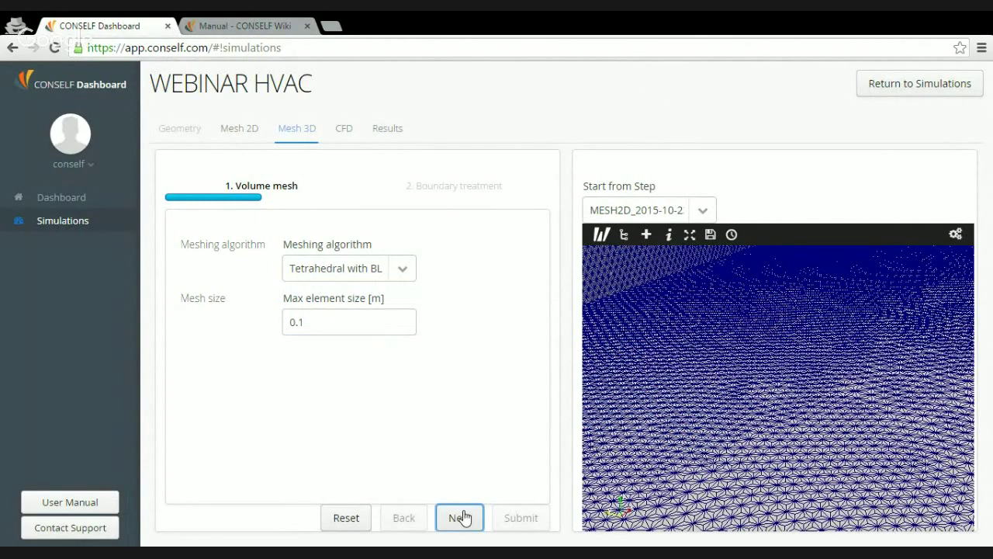
pyautogui.click(407, 273)
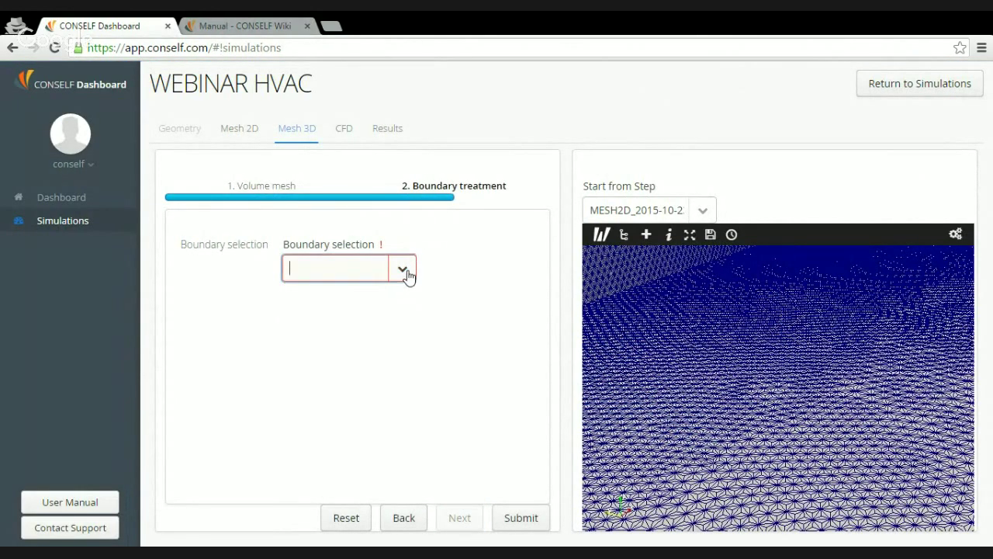
pyautogui.click(396, 299)
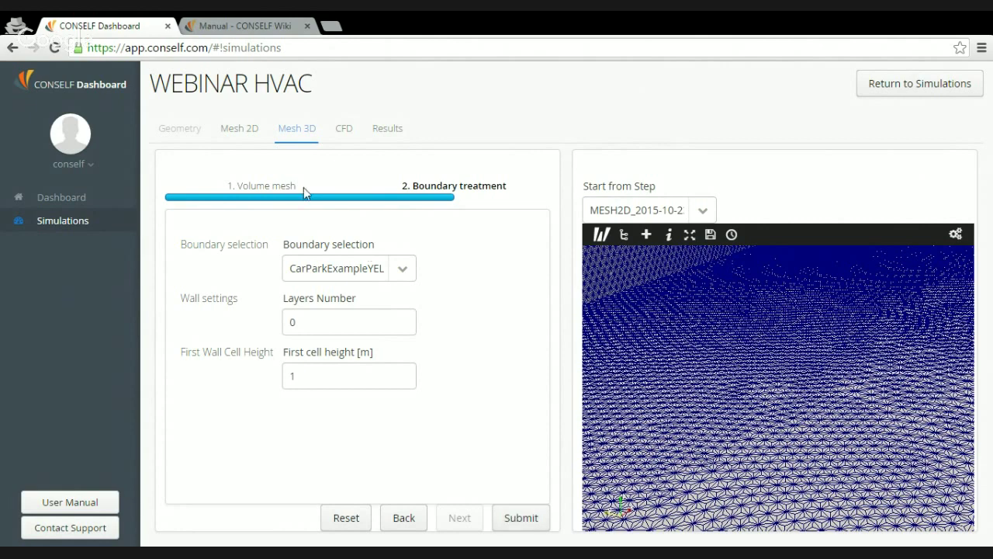
# Open the CFD stage, choose MESH3D_2015-10-23_16:28 as the starting step, and view the loaded car park model at an angle.
pyautogui.click(345, 132)
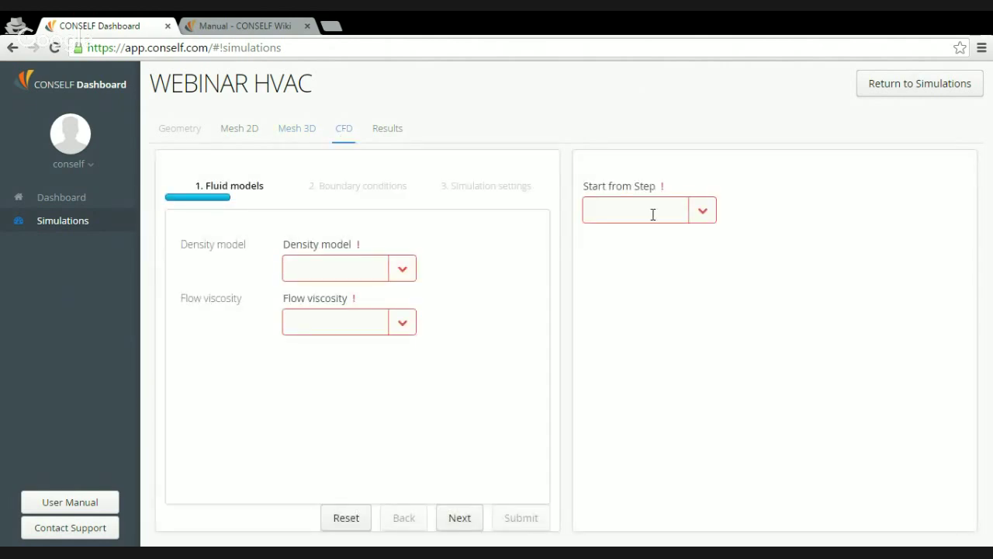
pyautogui.click(700, 212)
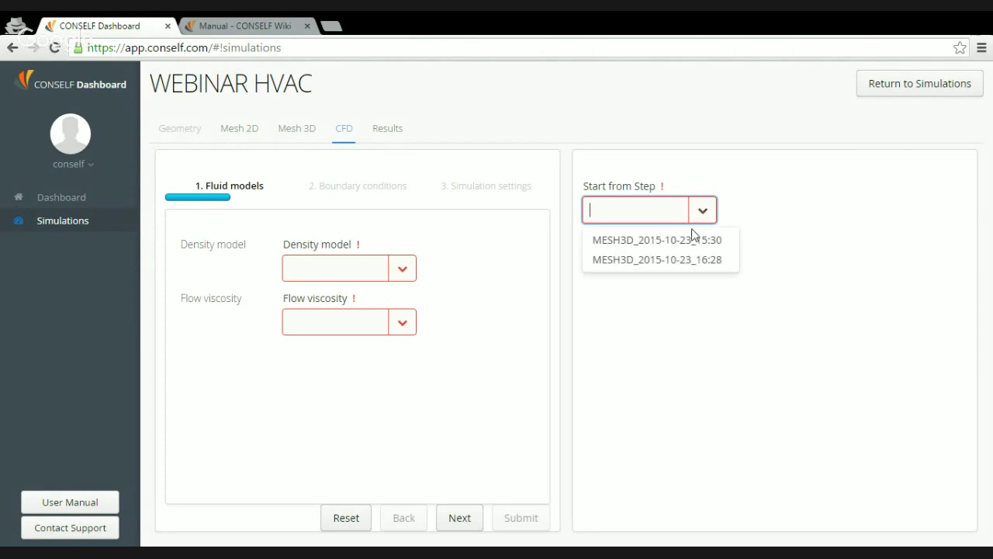
pyautogui.click(666, 264)
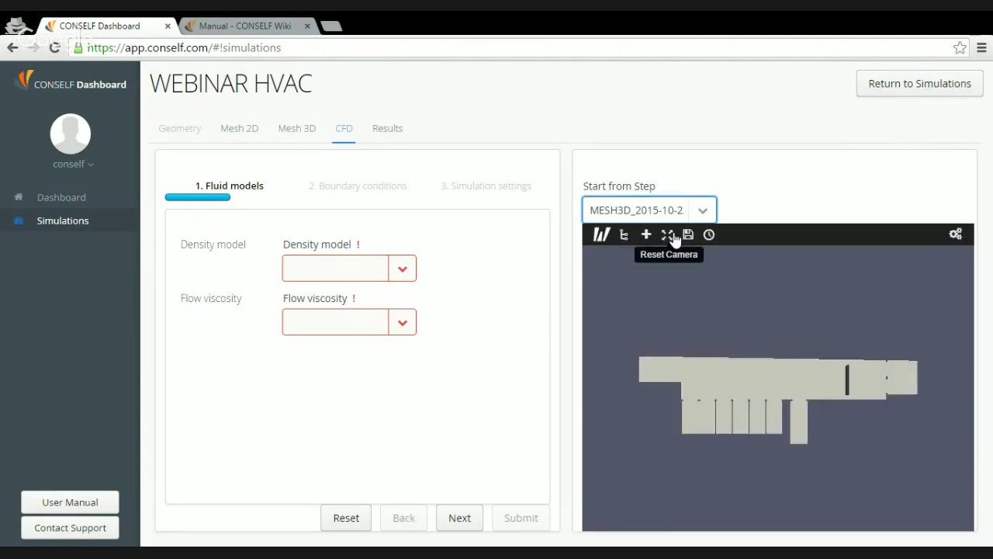
pyautogui.moveTo(737, 406); pyautogui.dragTo(764, 379)
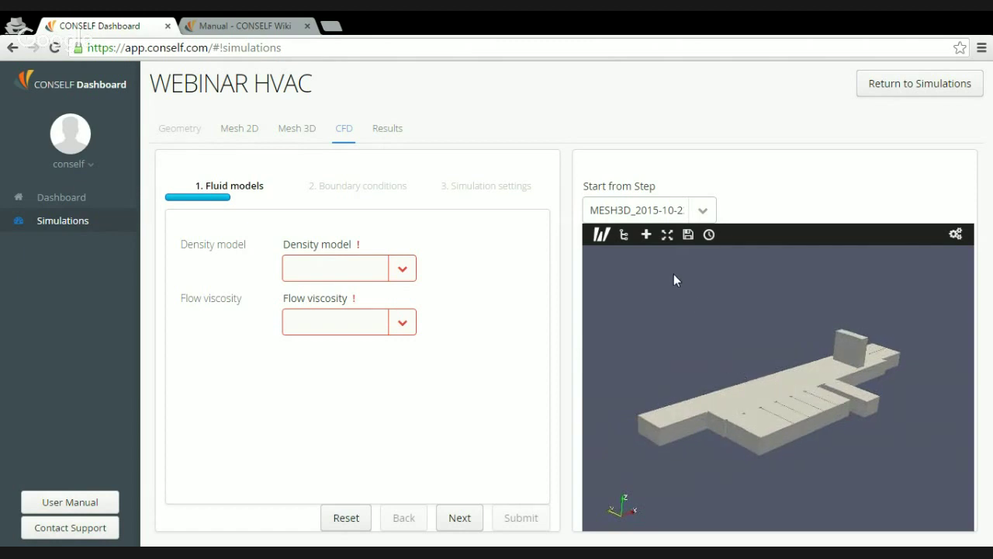
# Add a plane Slice filter to system.foam in the 3D viewer and apply it.
pyautogui.click(645, 234)
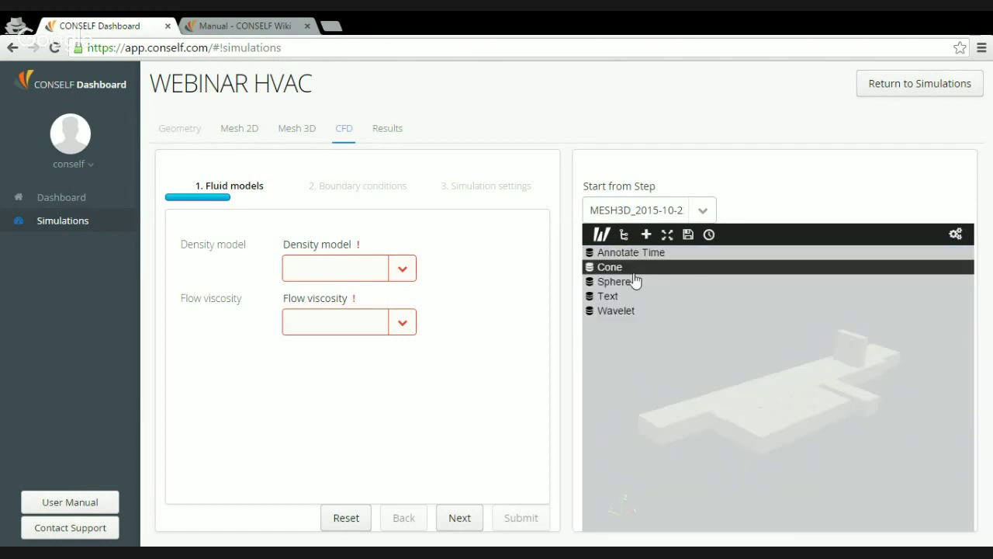
pyautogui.click(624, 234)
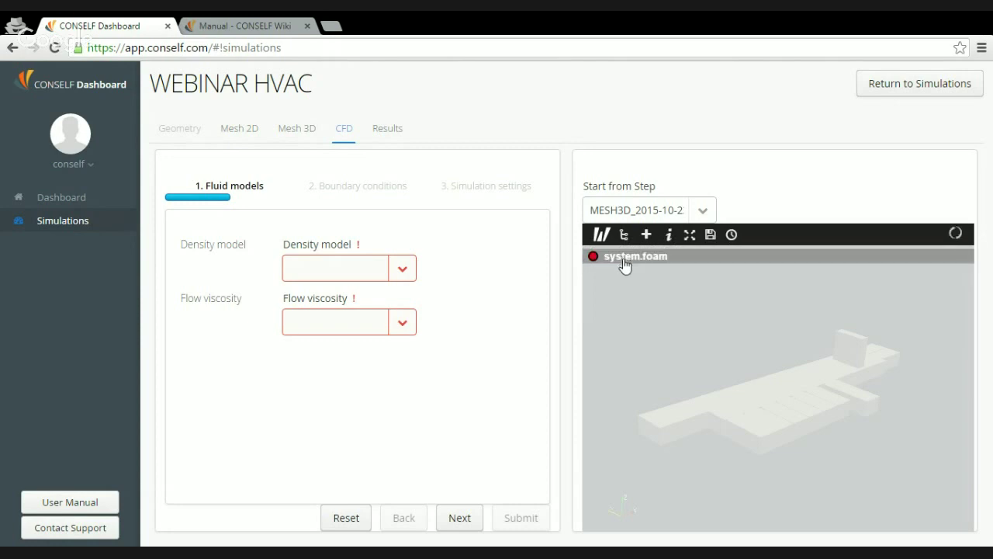
pyautogui.click(625, 264)
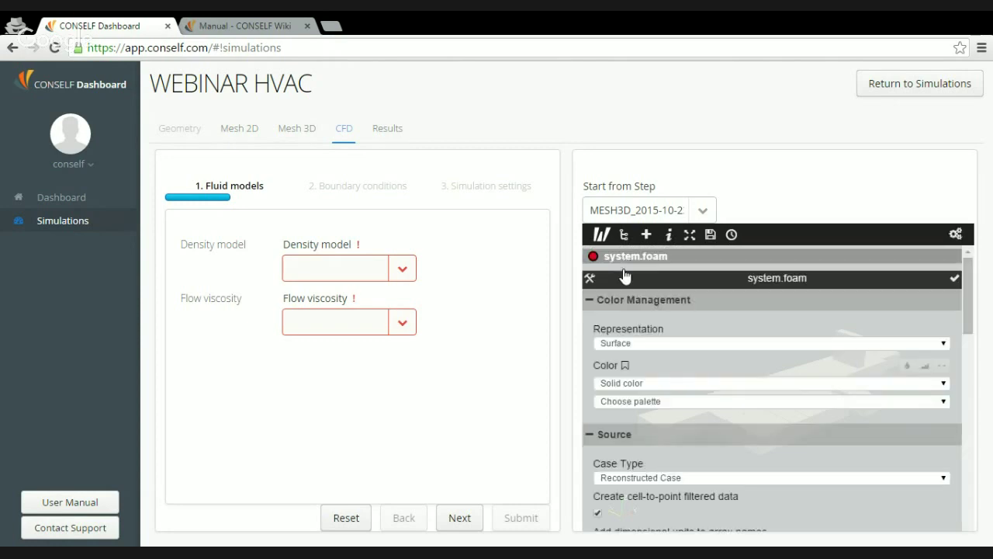
pyautogui.click(649, 236)
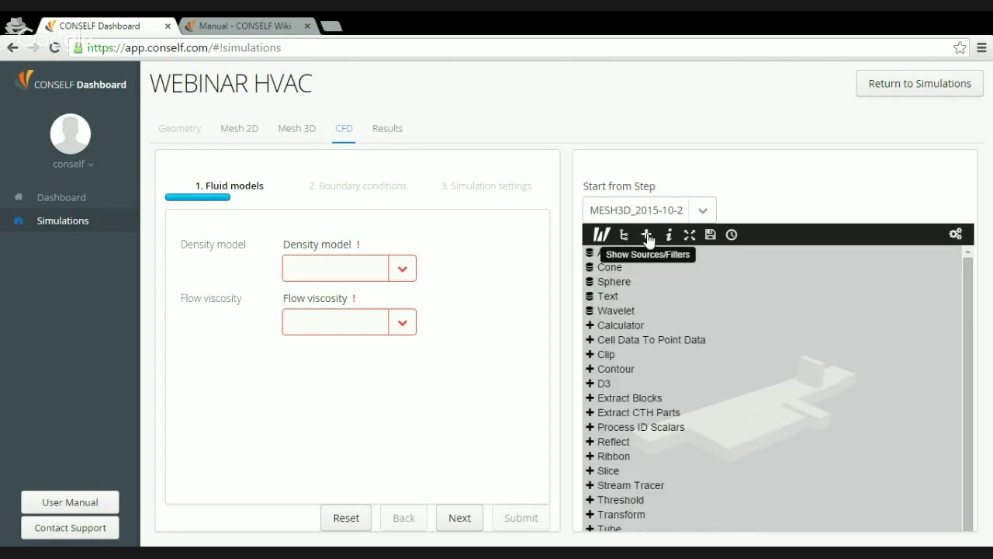
pyautogui.scroll(-1, 654, 329)
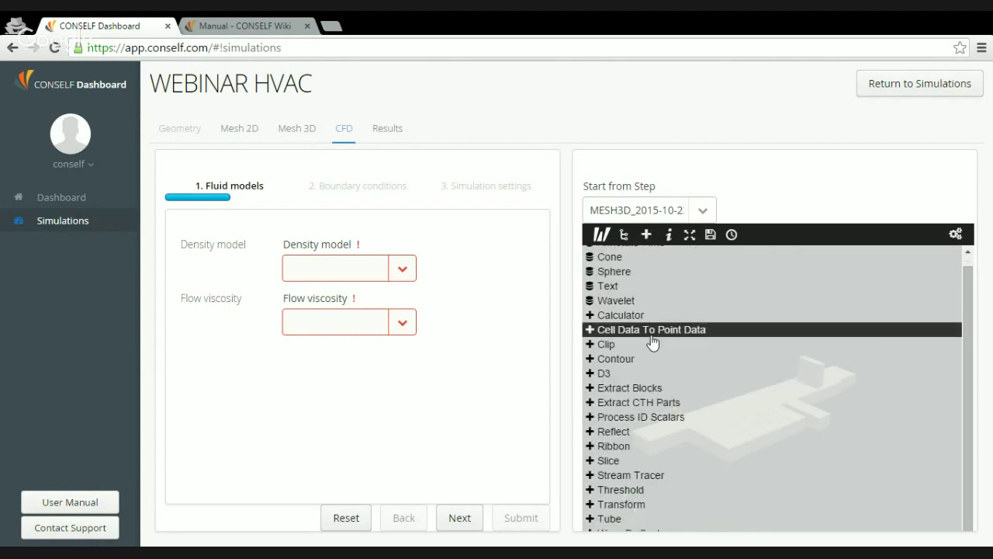
pyautogui.click(640, 460)
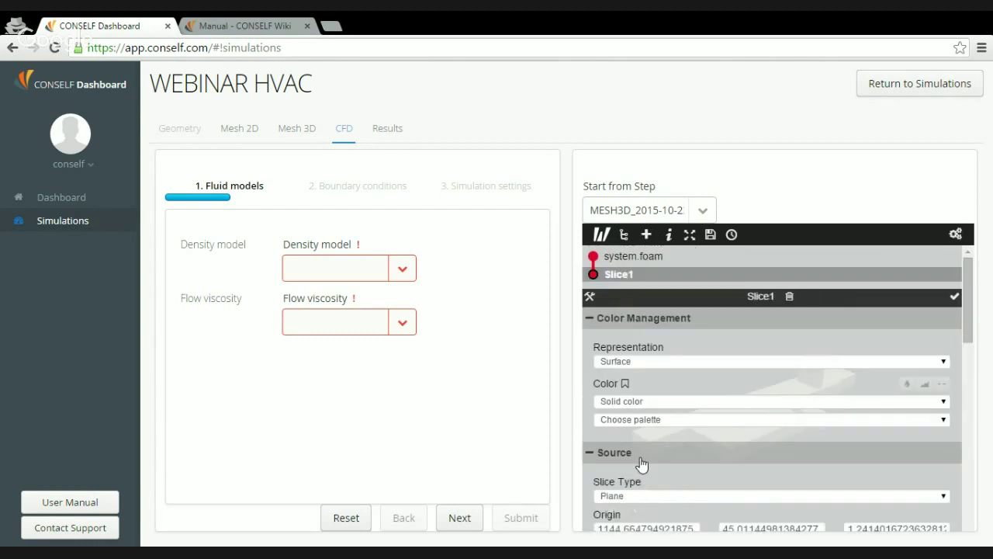
pyautogui.click(954, 296)
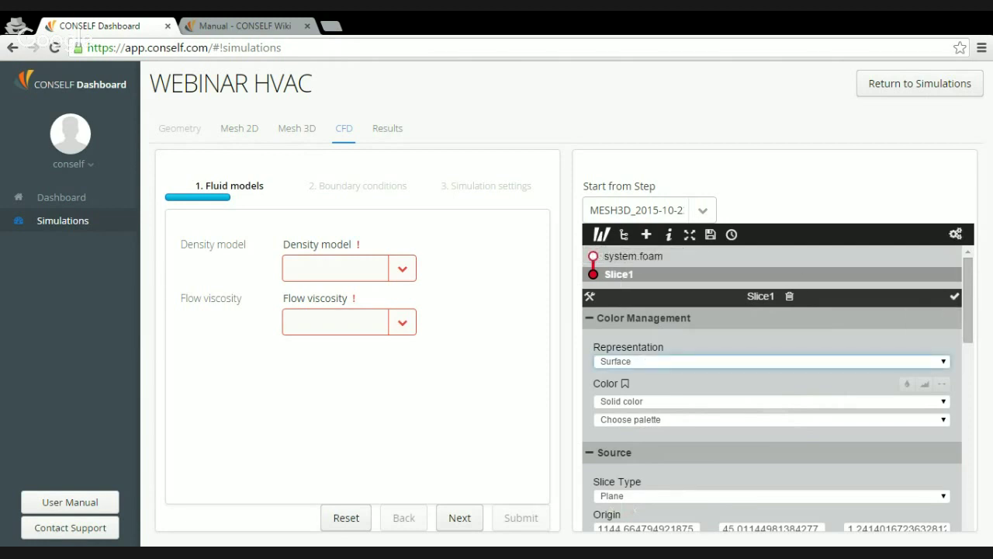
# Set the slice's representation to Surface With Edges, apply it, and inspect the sliced volume mesh up close.
pyautogui.click(654, 417)
pyautogui.click(954, 296)
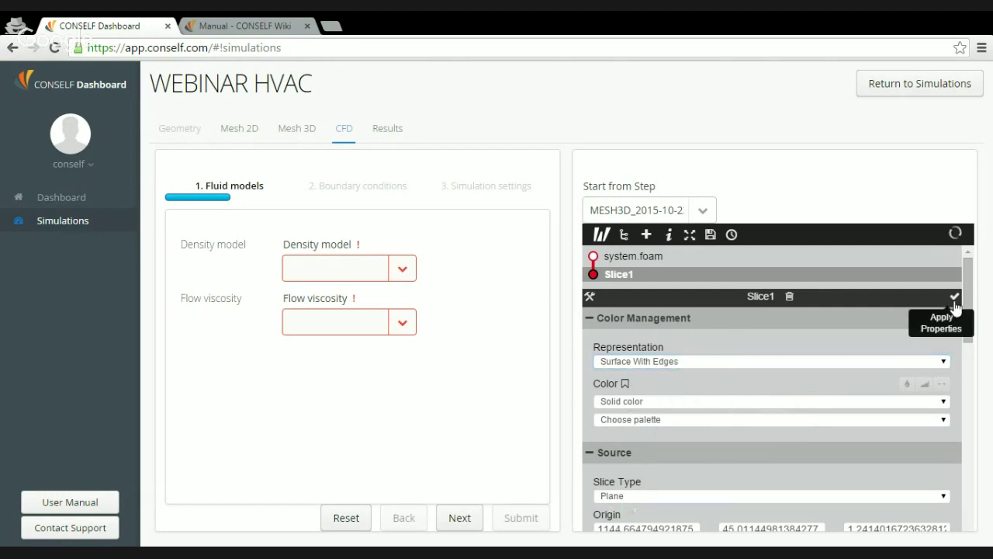
pyautogui.click(602, 236)
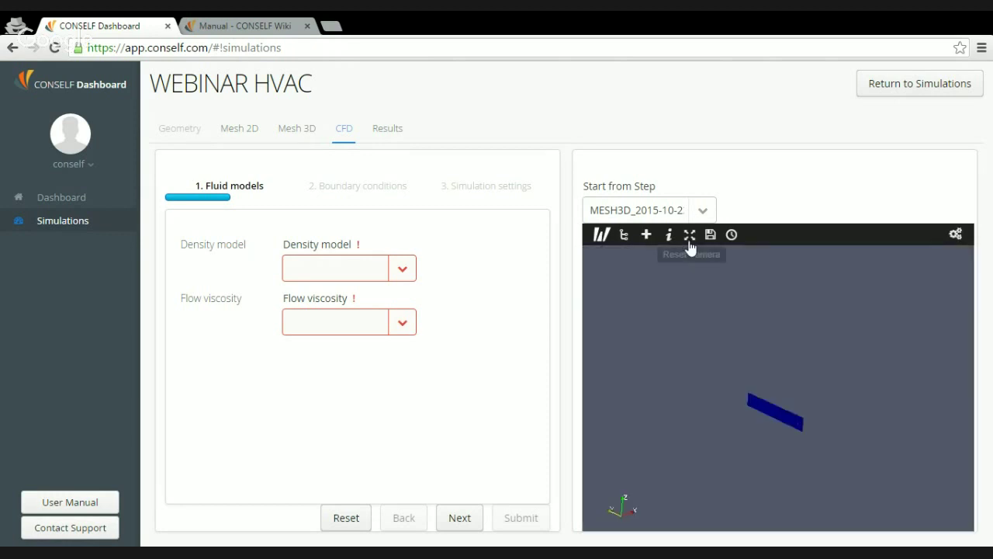
pyautogui.scroll(5, 765, 393)
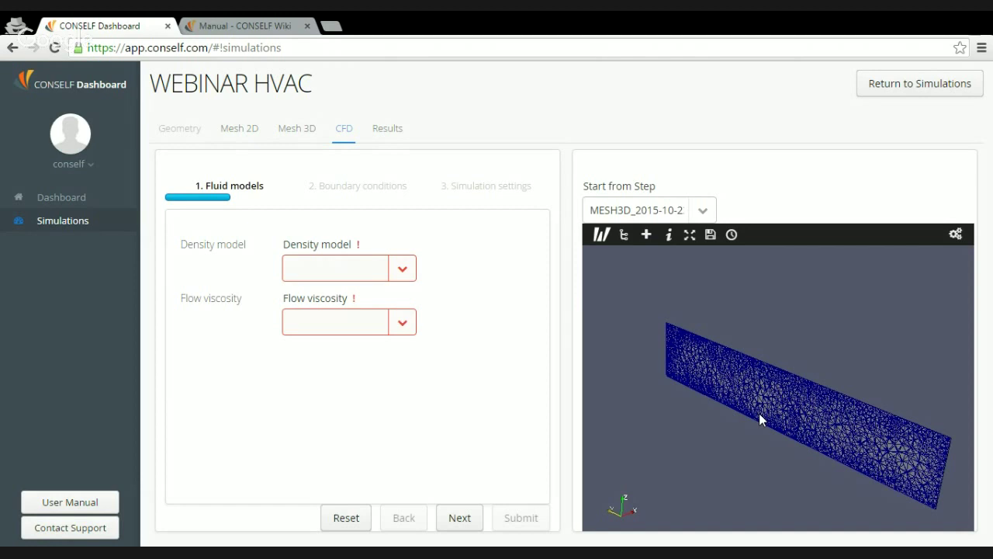
# Set the density model to Incompressible and the flow viscosity model to Spalart-Allmaras.
pyautogui.click(401, 268)
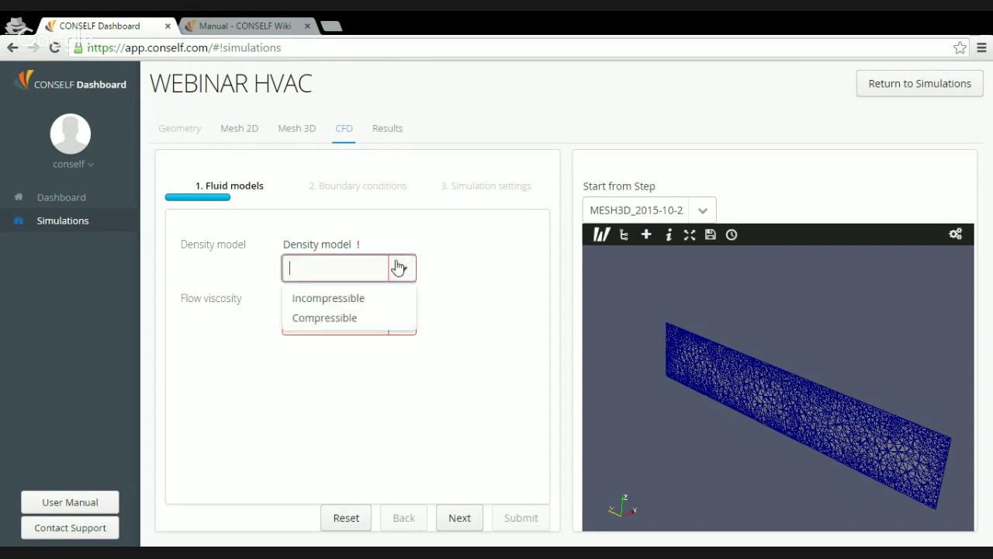
pyautogui.click(393, 299)
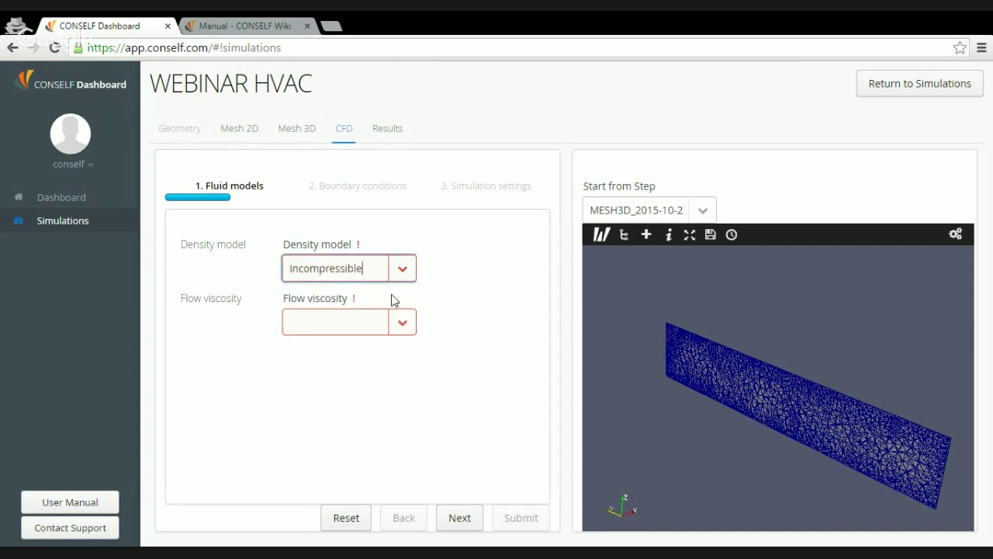
pyautogui.click(404, 324)
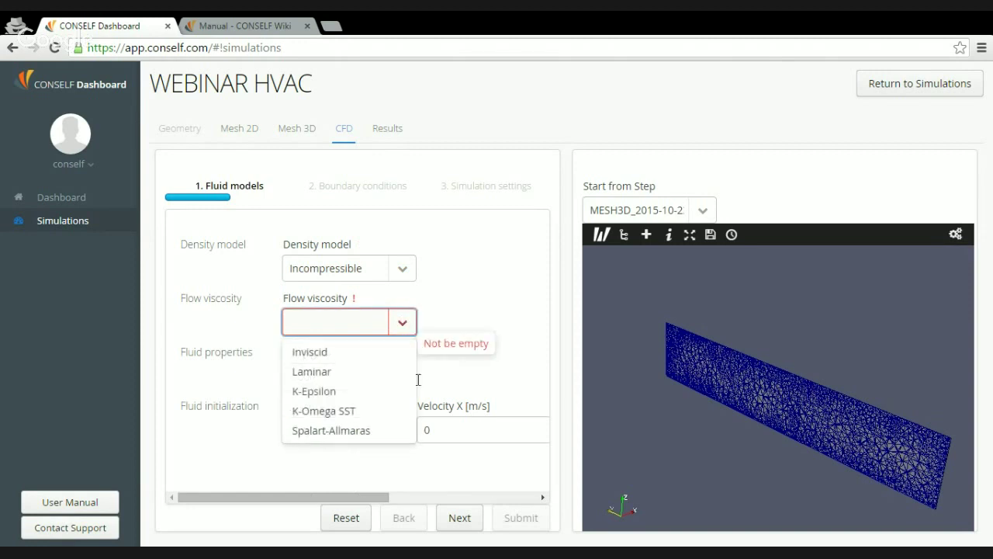
pyautogui.click(389, 433)
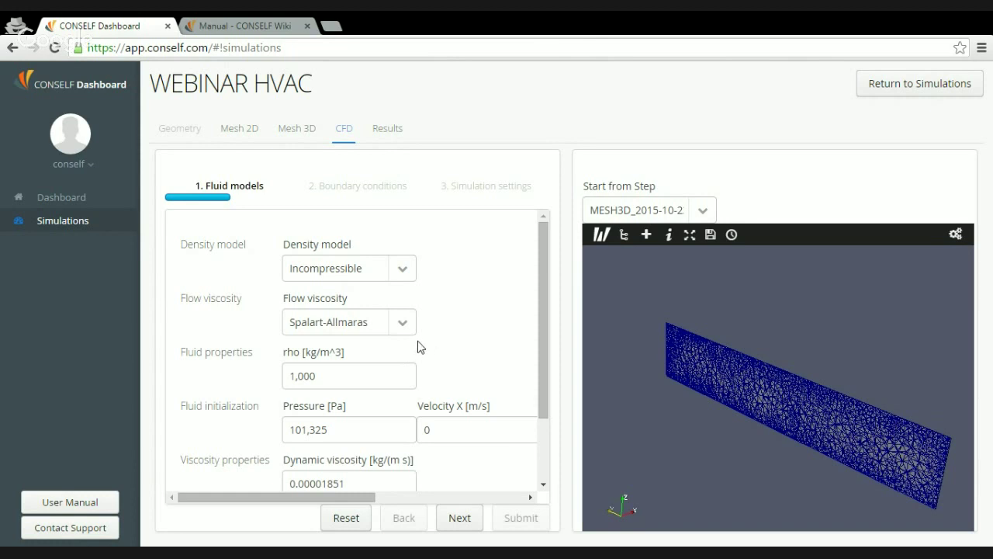
# Set the fluid density rho to 1.225 kg/m^3 and check the dynamic and Spalart-Allmaras viscosity values.
pyautogui.scroll(-1, 417, 346)
pyautogui.doubleClick(400, 307)
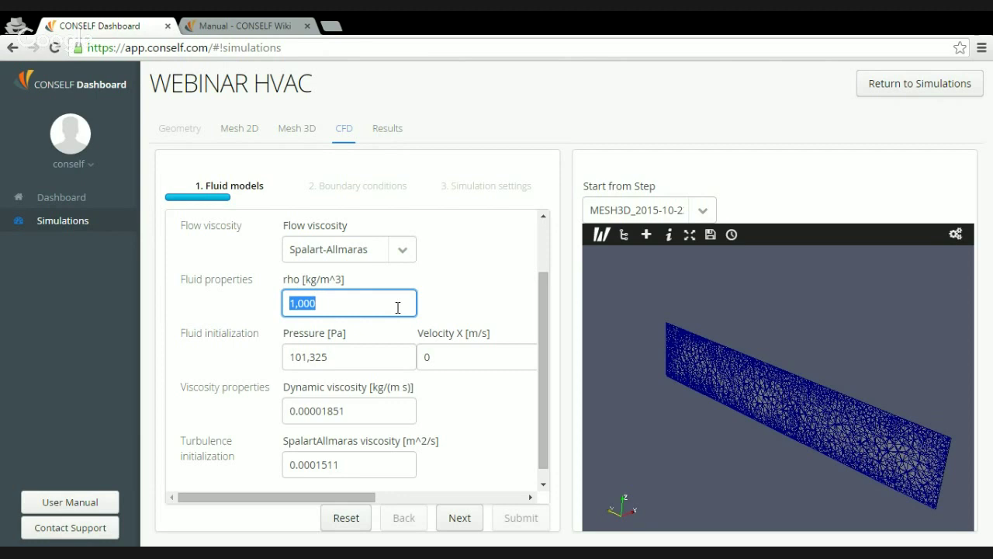
pyautogui.write('1.225')
pyautogui.click(488, 296)
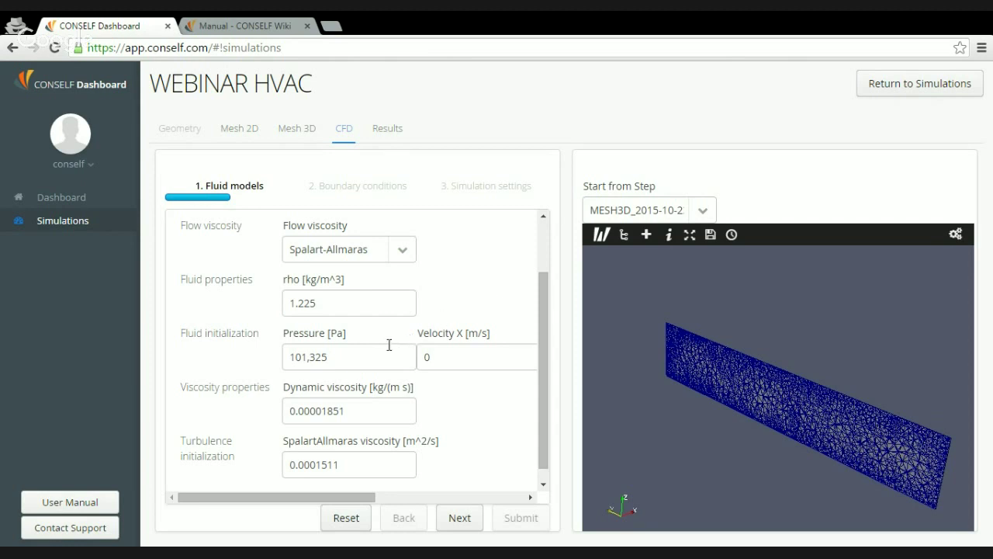
pyautogui.click(370, 409)
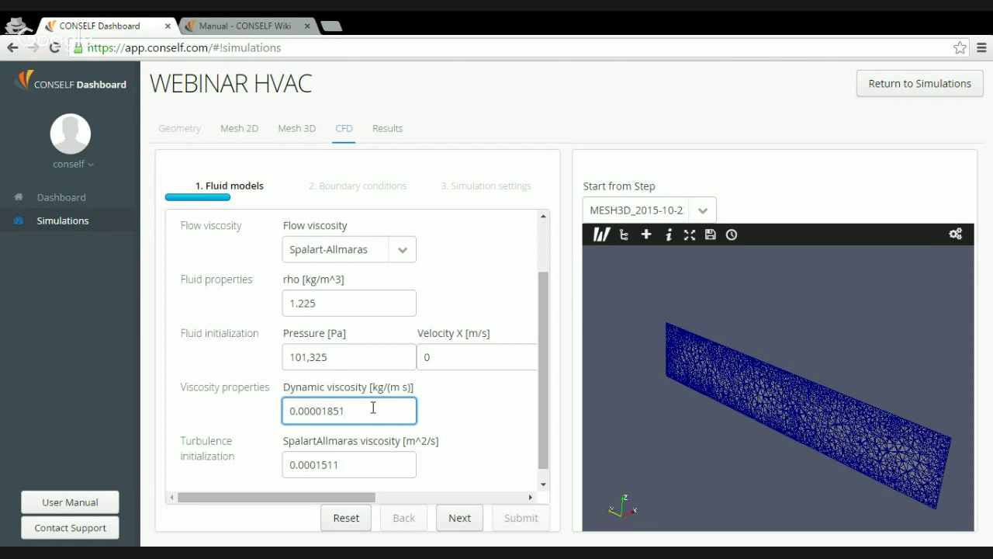
pyautogui.scroll(-1, 371, 410)
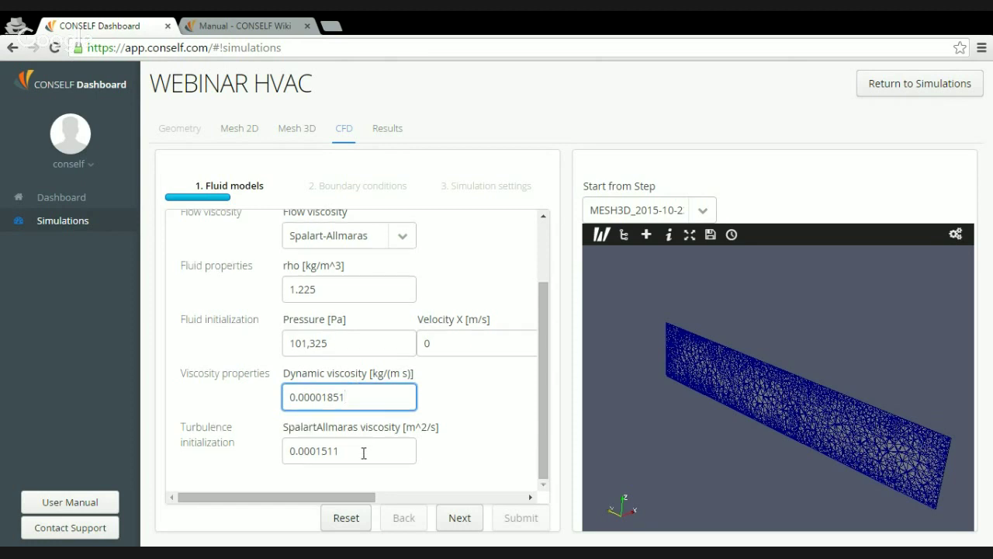
pyautogui.click(364, 453)
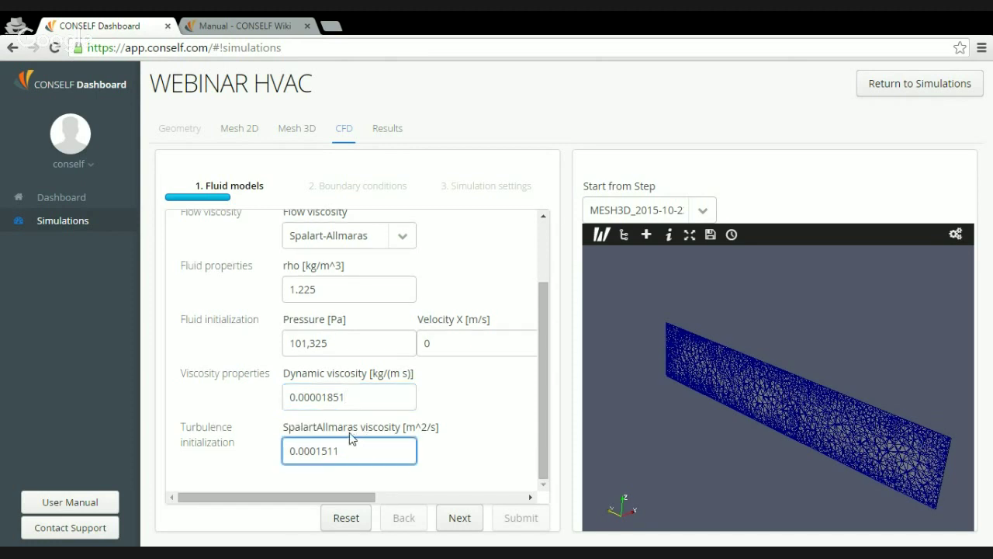
# Advance to the boundary conditions stage and select the CarParkExampleRED4 boundary.
pyautogui.click(466, 517)
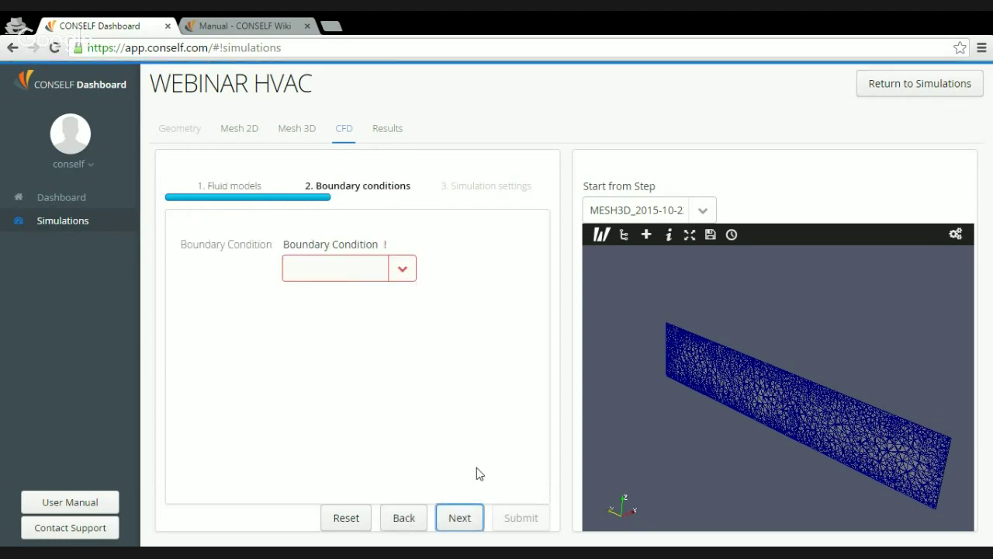
pyautogui.click(409, 270)
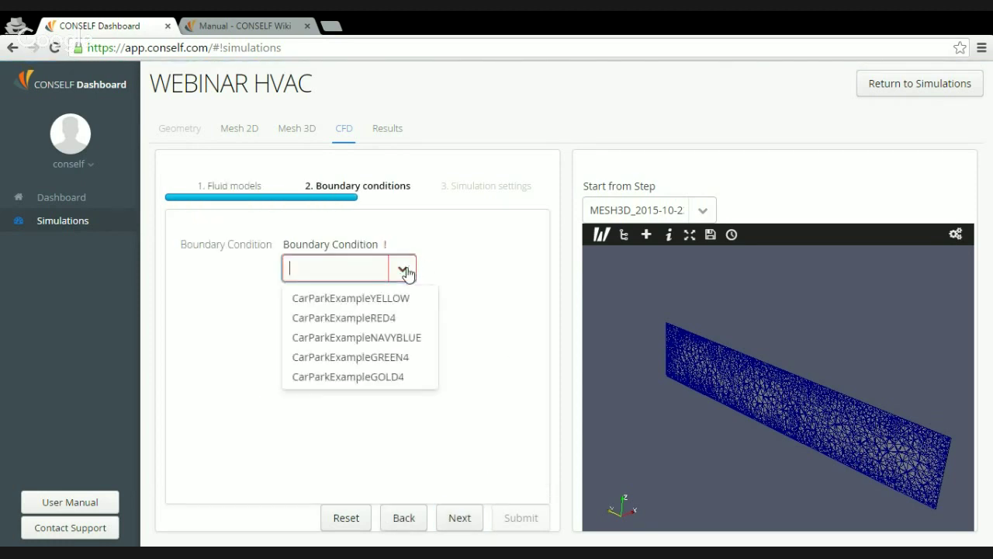
pyautogui.click(399, 319)
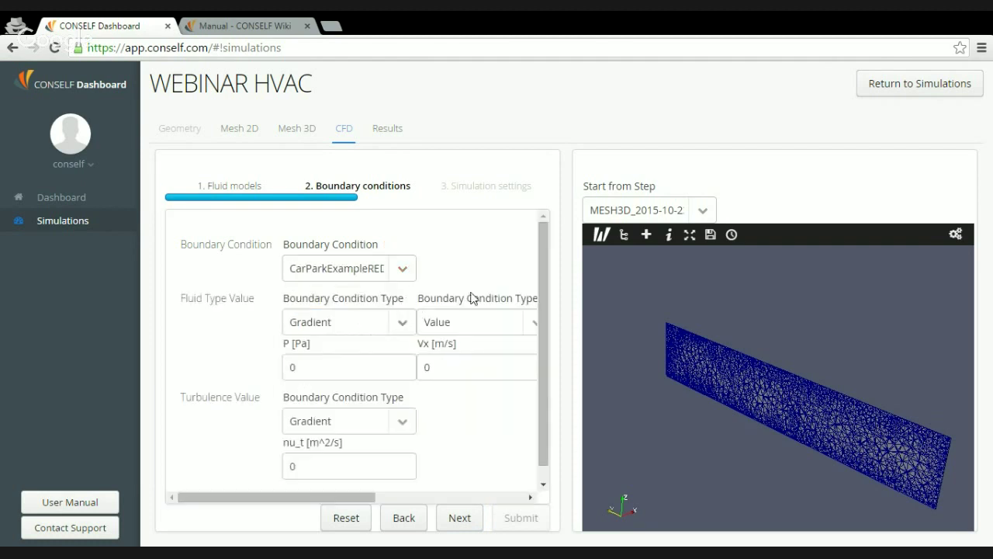
# Show system.foam in the viewer, hide Slice1, and open the system.foam properties.
pyautogui.click(625, 235)
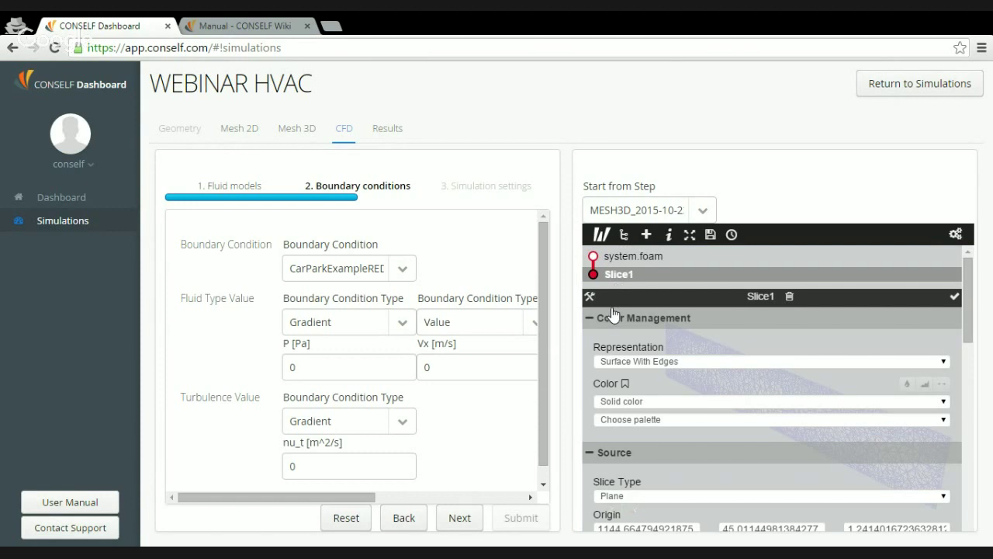
pyautogui.click(596, 257)
pyautogui.click(594, 274)
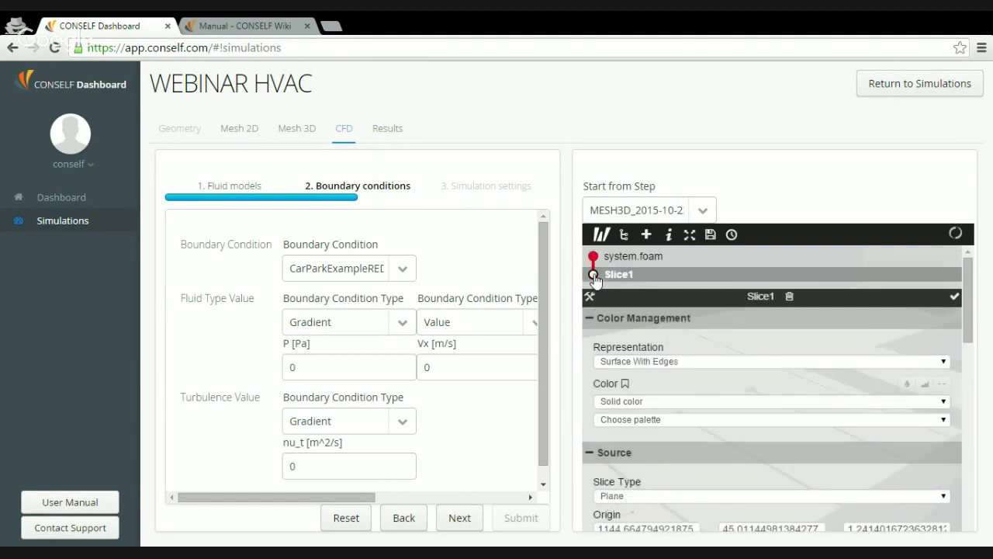
pyautogui.click(626, 260)
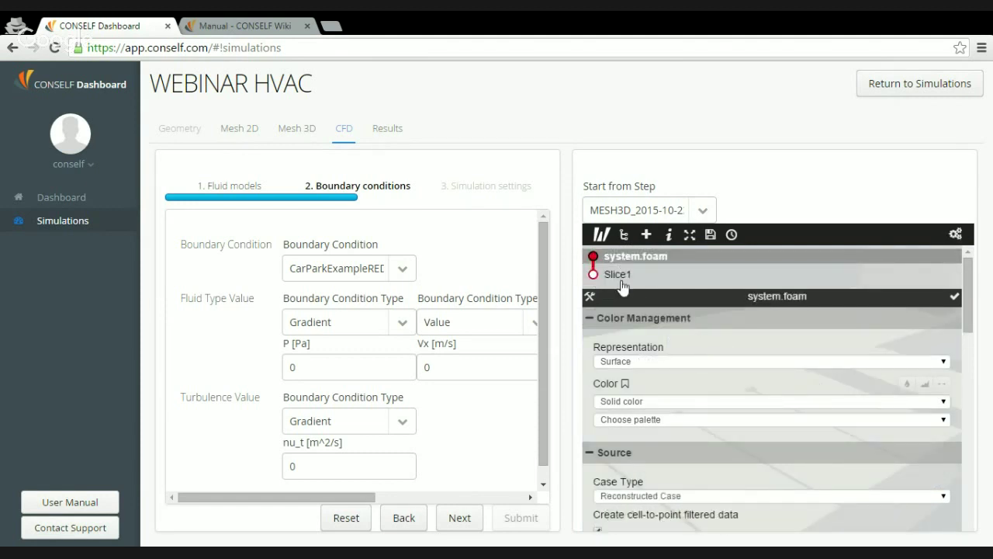
# Limit the system.foam mesh regions to CarParkExampleGOLD4, apply the change, and check the boundary in the 3D view.
pyautogui.scroll(-4, 631, 344)
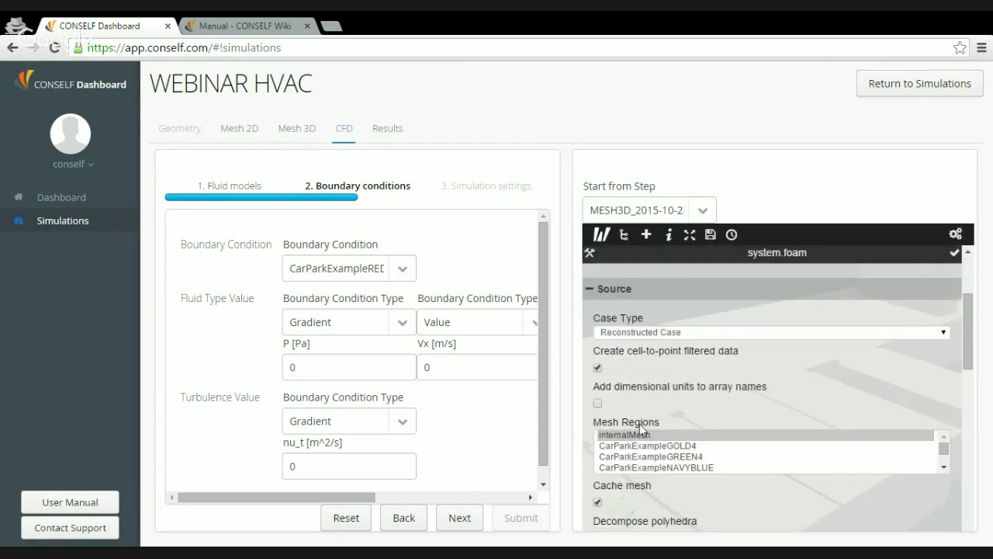
pyautogui.click(663, 449)
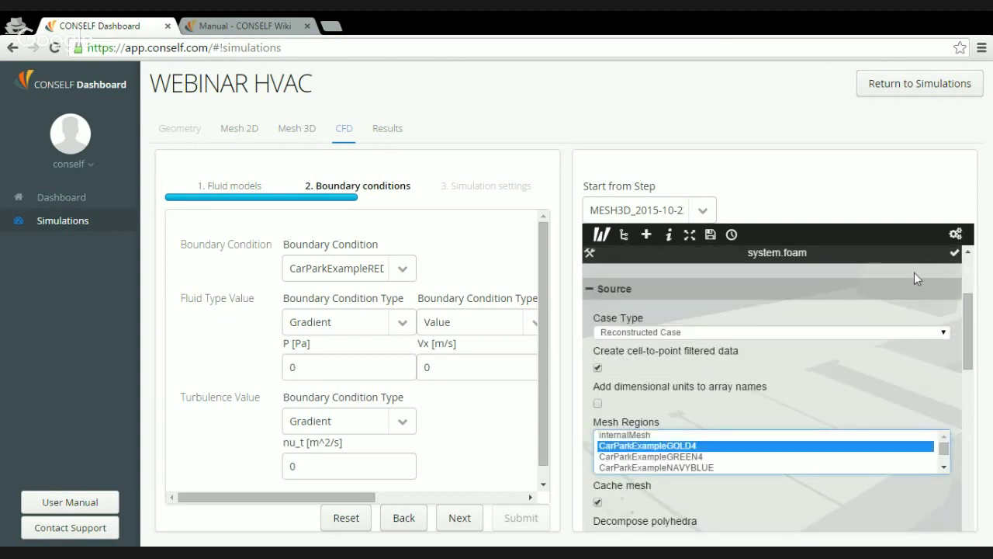
pyautogui.click(955, 234)
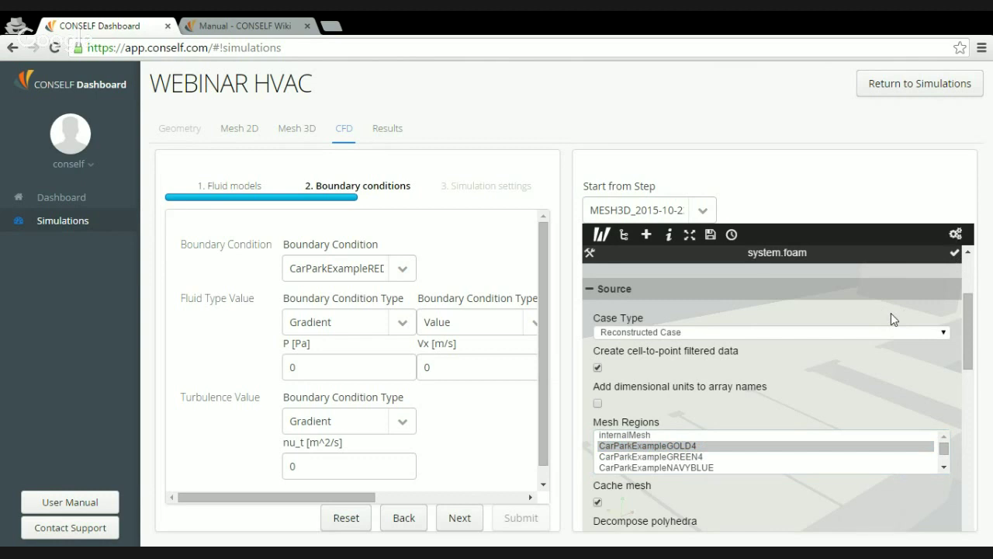
pyautogui.scroll(-3, 810, 360)
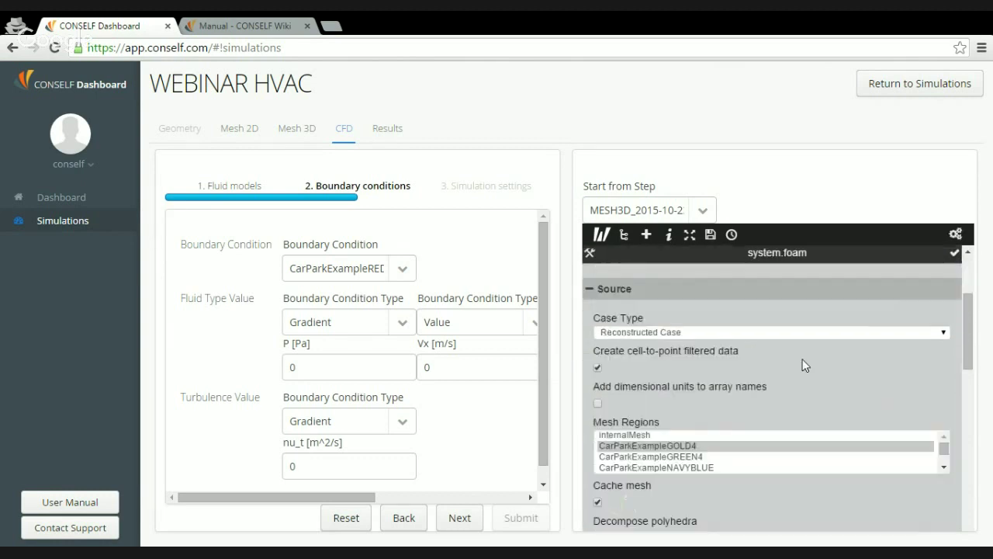
pyautogui.click(601, 234)
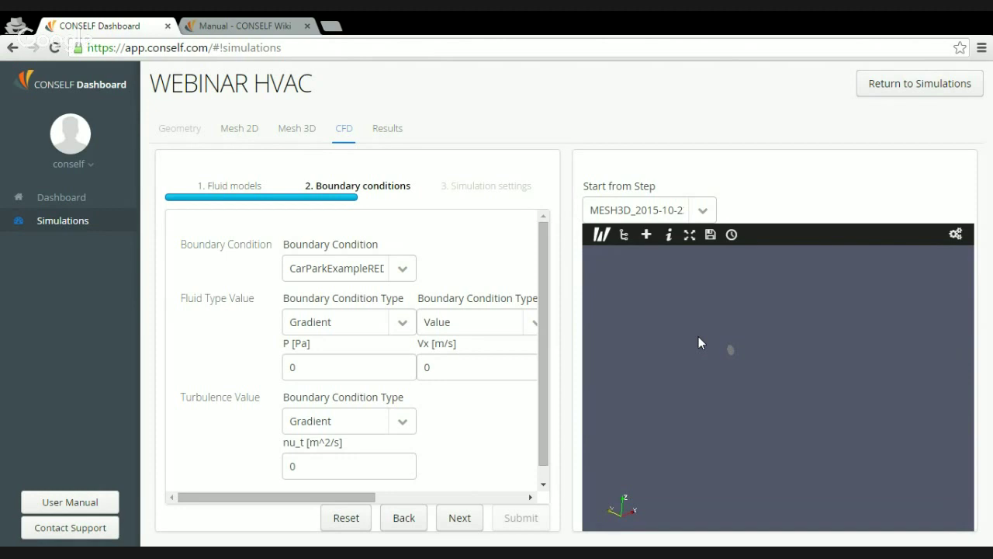
pyautogui.click(601, 234)
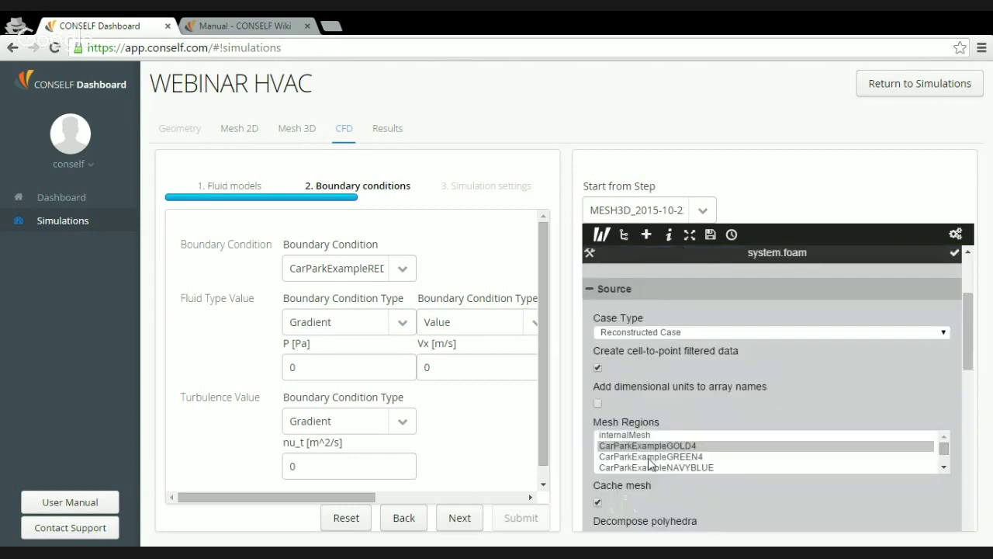
# Select the CarParkExampleGOLD4 boundary condition and set its Vx velocity to -10 m/s.
pyautogui.click(402, 267)
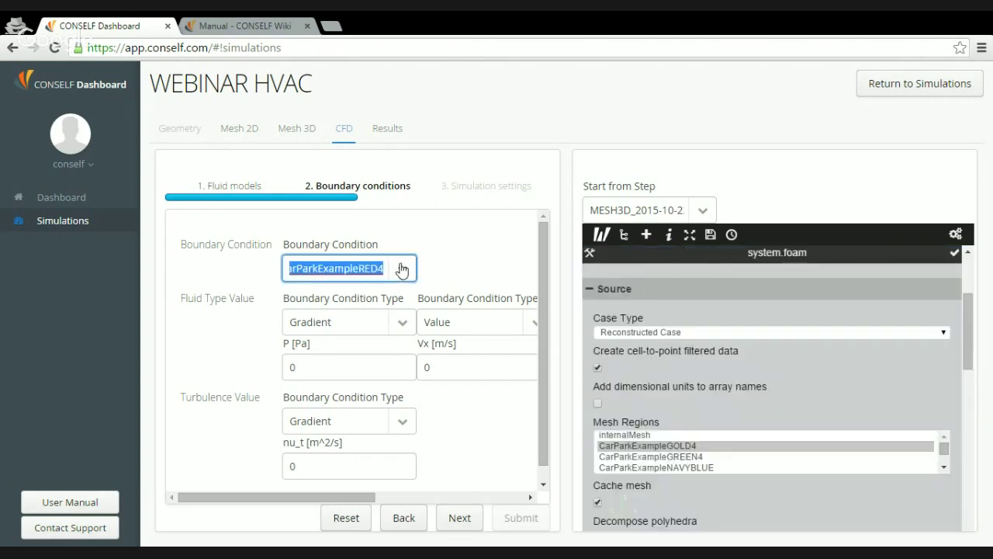
pyautogui.click(392, 378)
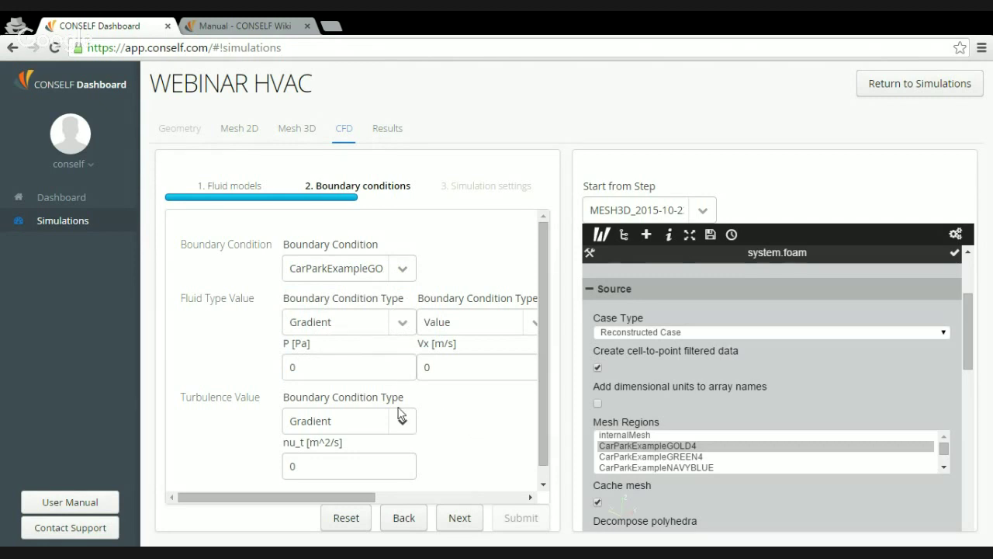
pyautogui.doubleClick(426, 368)
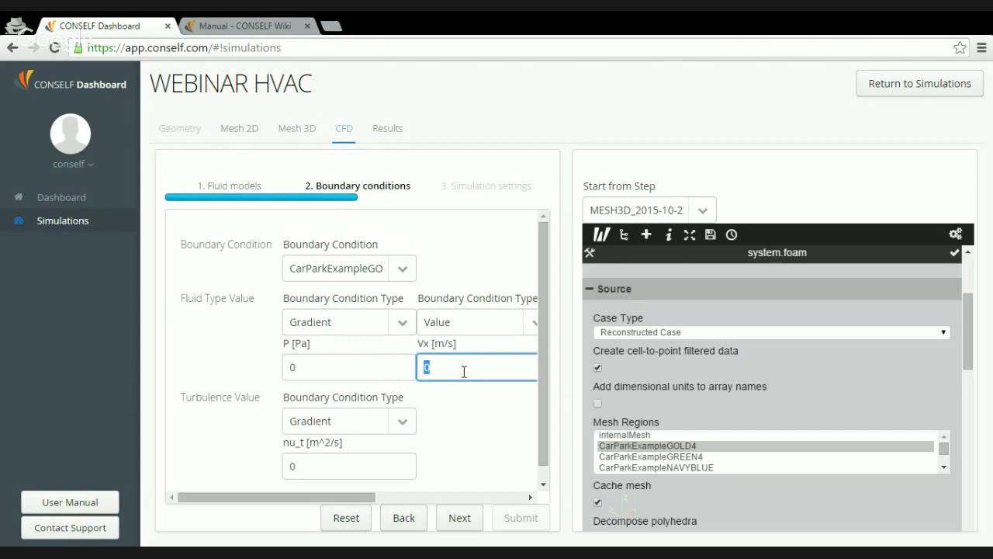
pyautogui.write('-10')
pyautogui.click(461, 400)
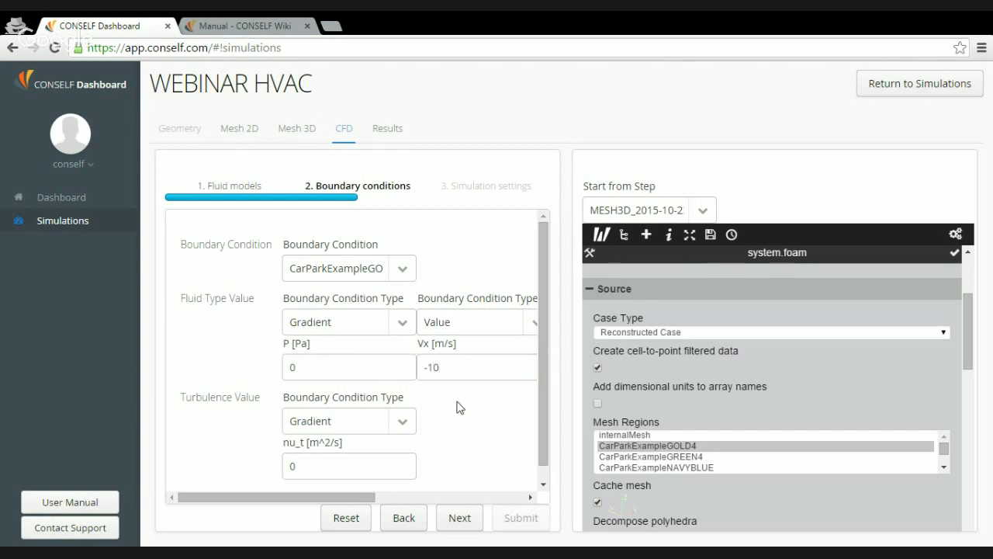
pyautogui.click(601, 234)
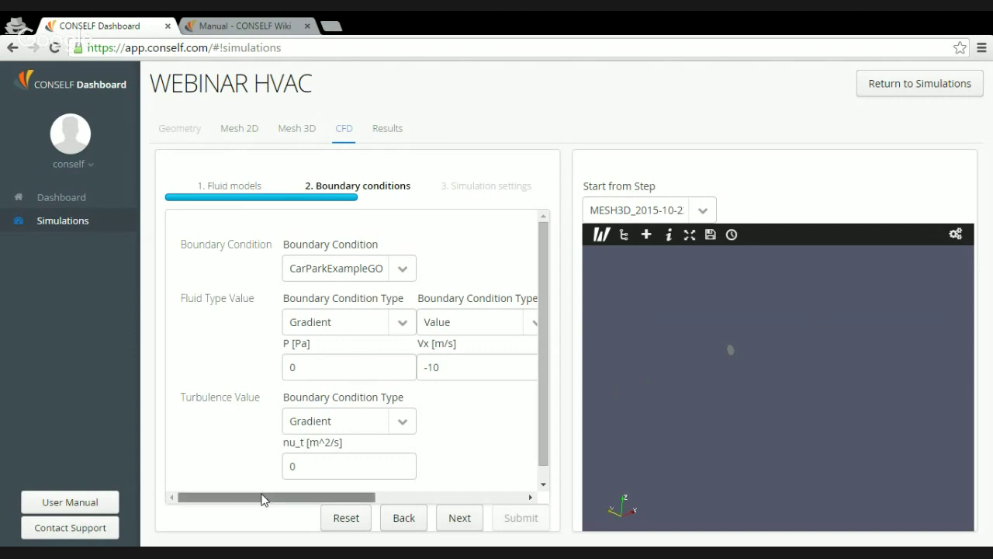
# Set the turbulence boundary condition type of CarParkExampleGOLD4 to Value.
pyautogui.moveTo(264, 497)
pyautogui.mouseDown()
pyautogui.moveTo(455, 473)
pyautogui.moveTo(266, 492)
pyautogui.moveTo(256, 481)
pyautogui.mouseUp()
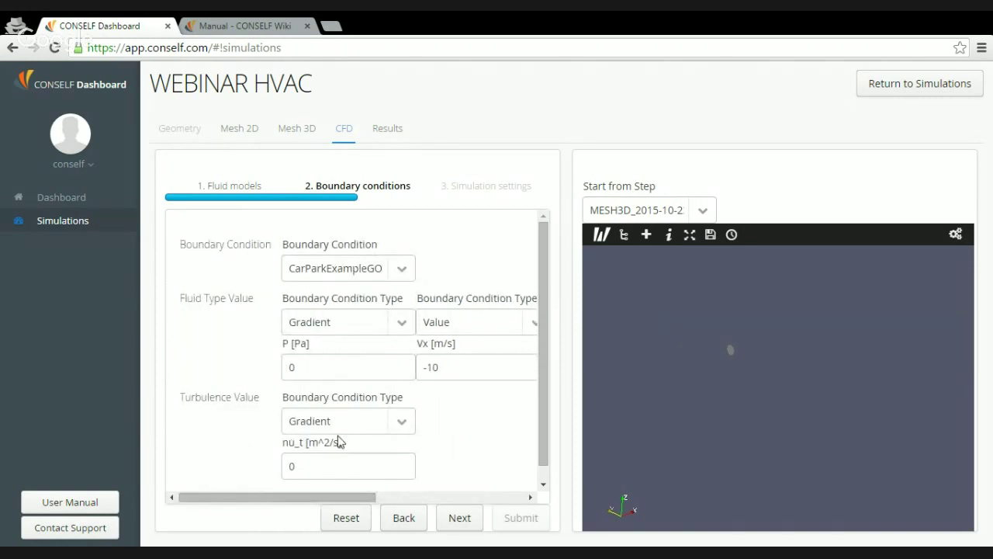
pyautogui.click(402, 427)
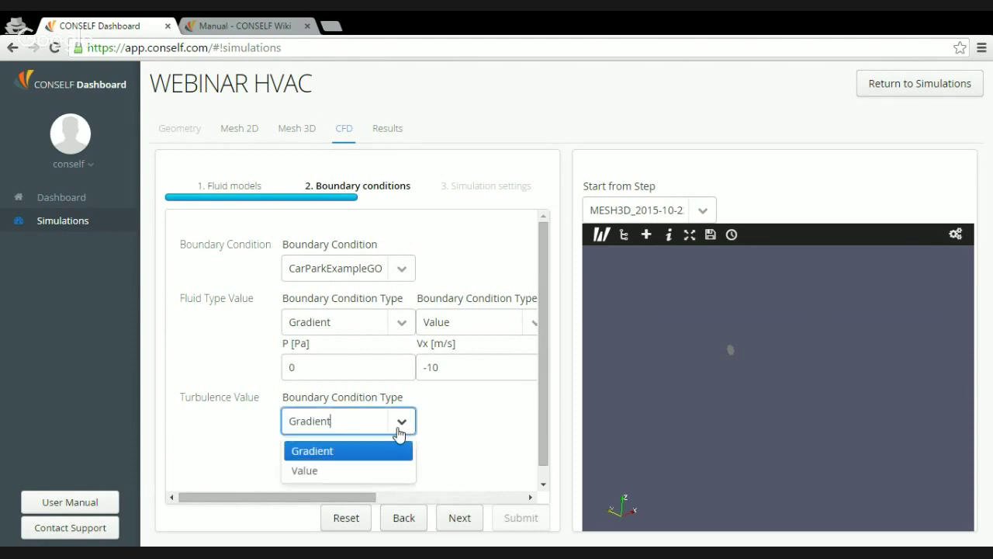
pyautogui.click(349, 470)
pyautogui.click(344, 471)
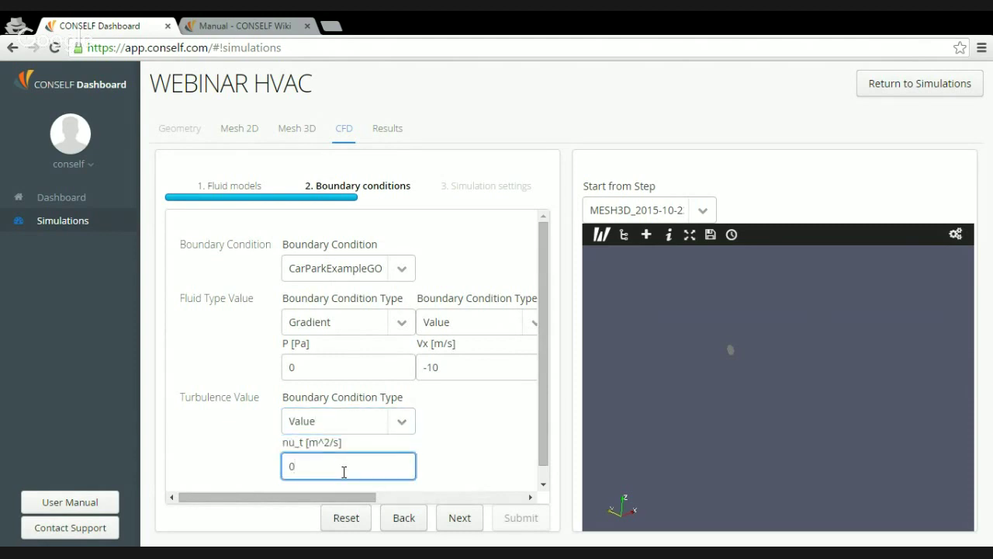
# Consult the CONSELF Wiki manual's standard boundary conditions table, examining the Inlet row and its eddy viscosity formula.
pyautogui.click(227, 23)
pyautogui.scroll(-10, 394, 195)
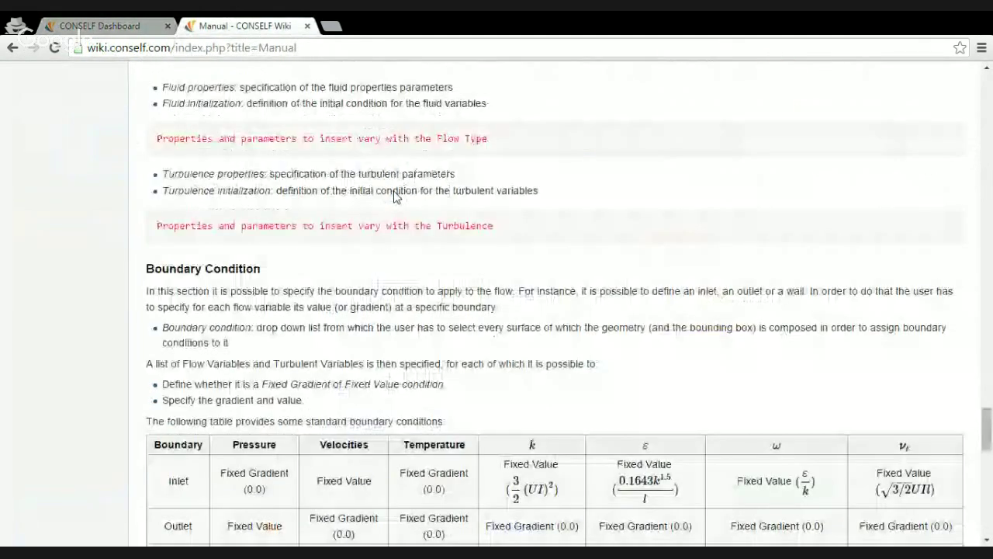
pyautogui.scroll(-3, 394, 195)
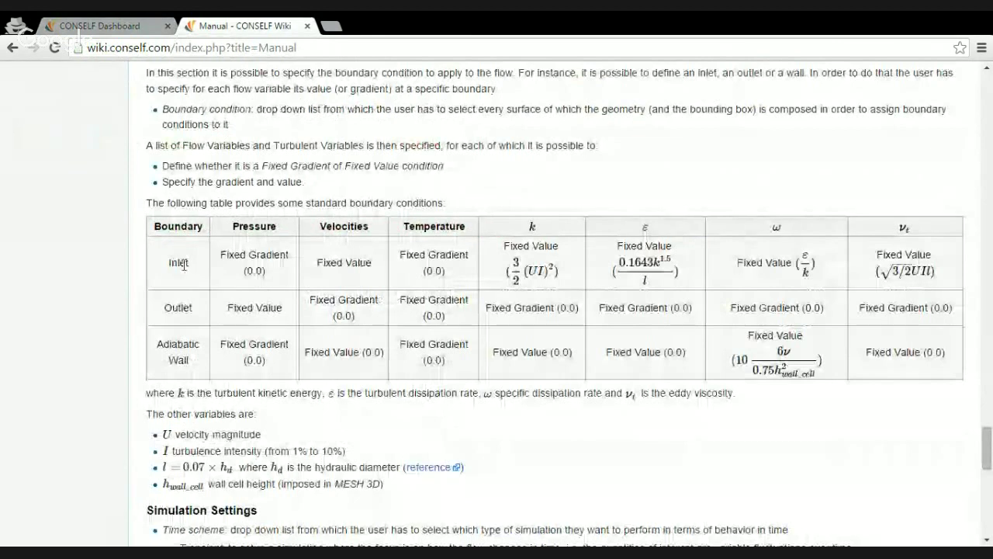
pyautogui.moveTo(189, 266); pyautogui.dragTo(952, 288)
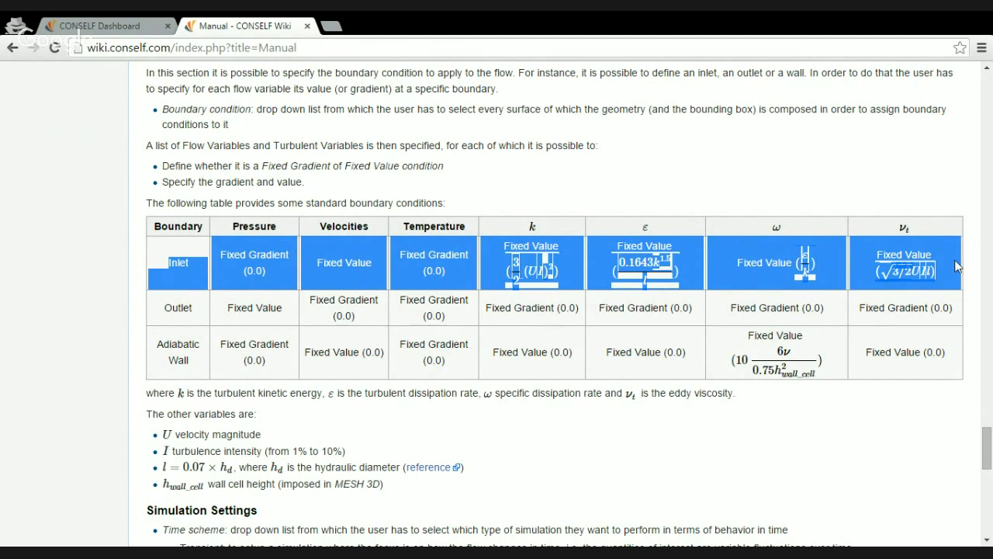
pyautogui.moveTo(957, 266)
pyautogui.mouseDown()
pyautogui.moveTo(970, 268)
pyautogui.moveTo(957, 280)
pyautogui.mouseUp()
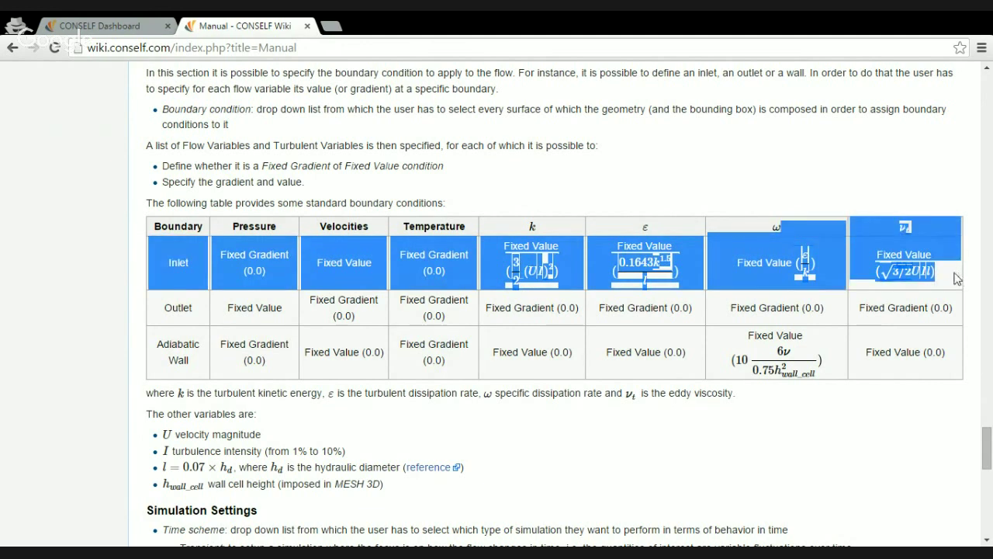
pyautogui.click(946, 277)
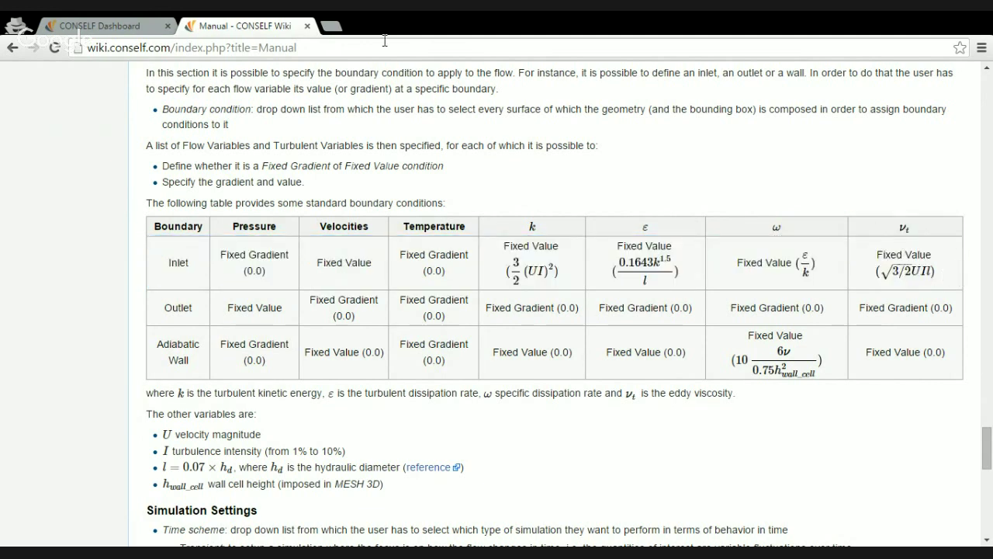
# Return to the CONSELF Dashboard and set nu_t for the CarParkExampleGOLD4 boundary to 0.18 m^2/s.
pyautogui.click(148, 26)
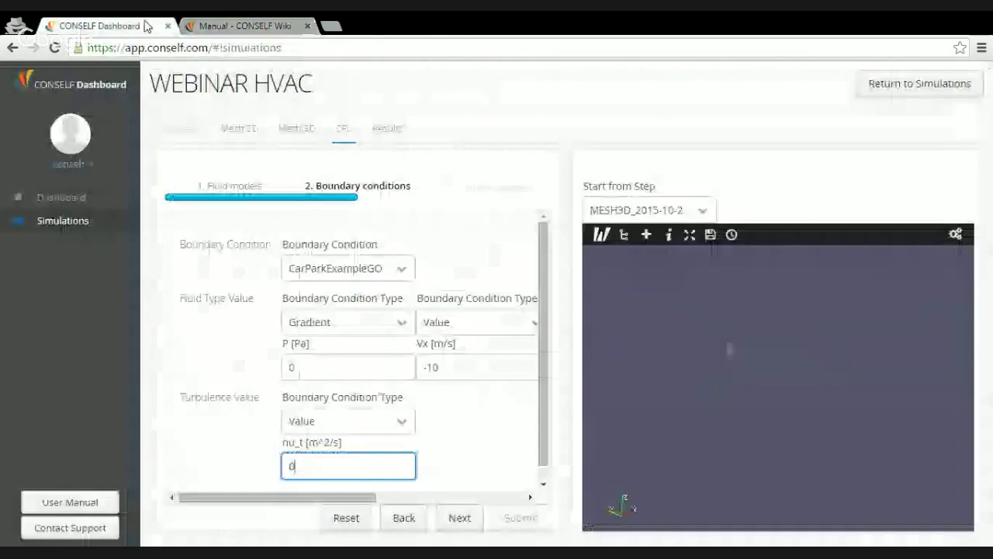
pyautogui.doubleClick(352, 463)
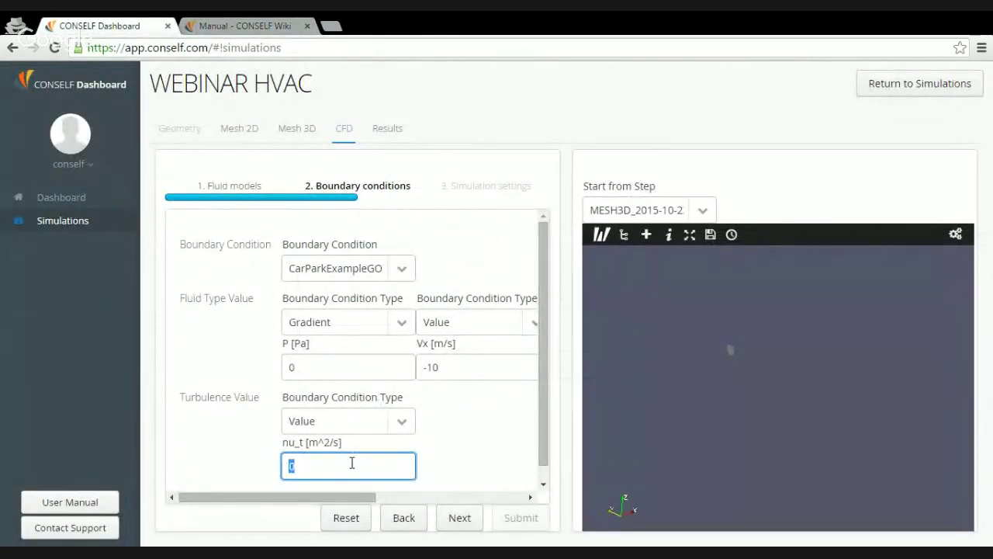
pyautogui.write('0')
pyautogui.click(220, 466)
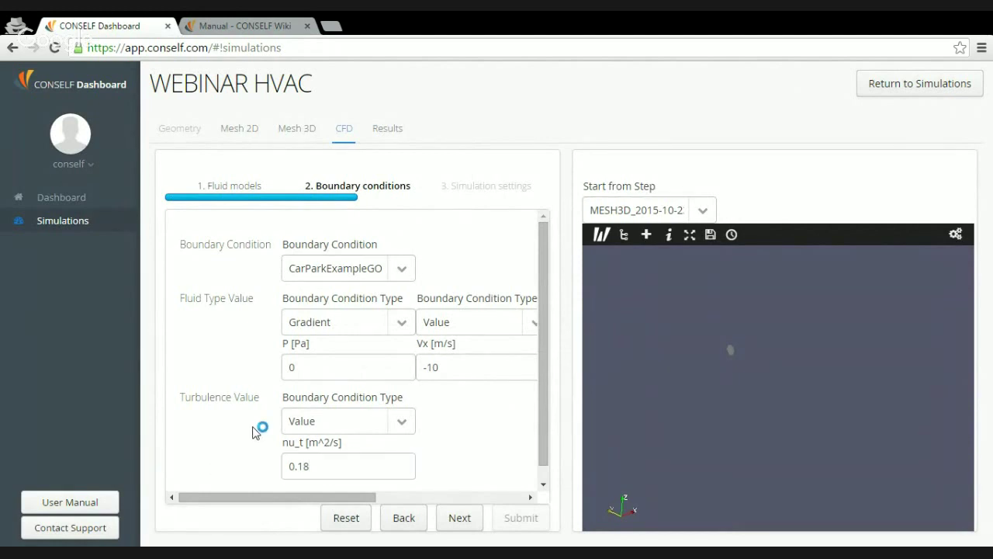
# Switch the displayed system.foam mesh region to CarParkExampleGREEN4, apply it, and view the boundary.
pyautogui.click(624, 235)
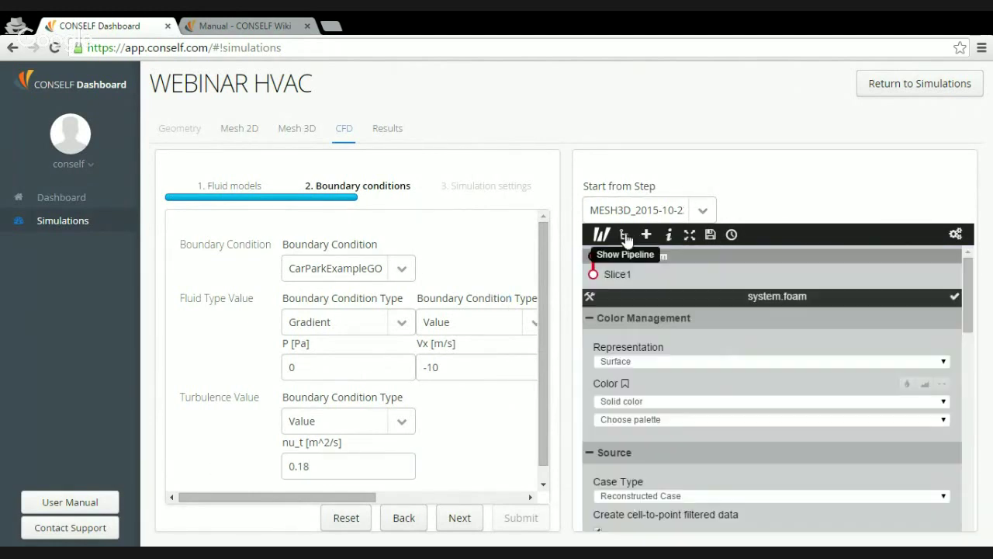
pyautogui.scroll(-3, 645, 440)
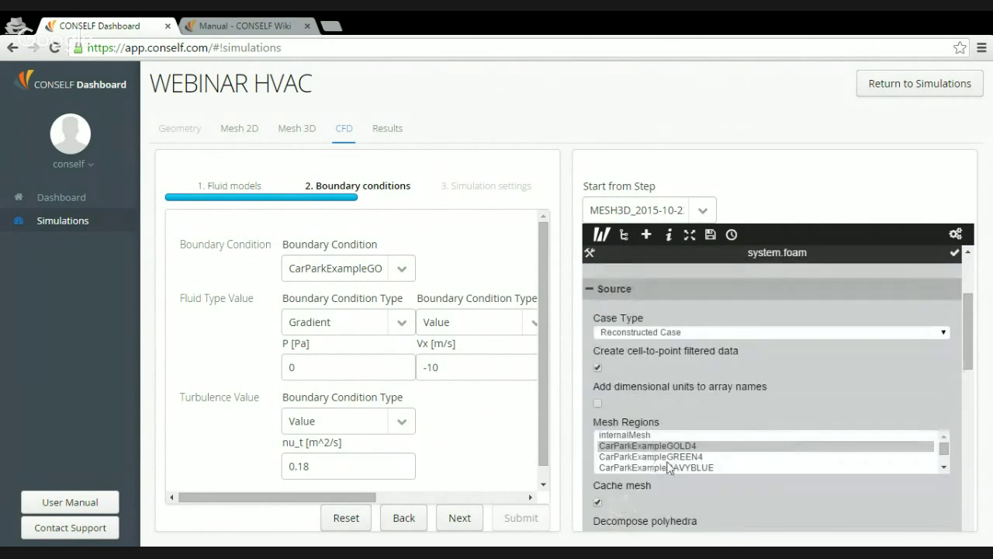
pyautogui.click(669, 457)
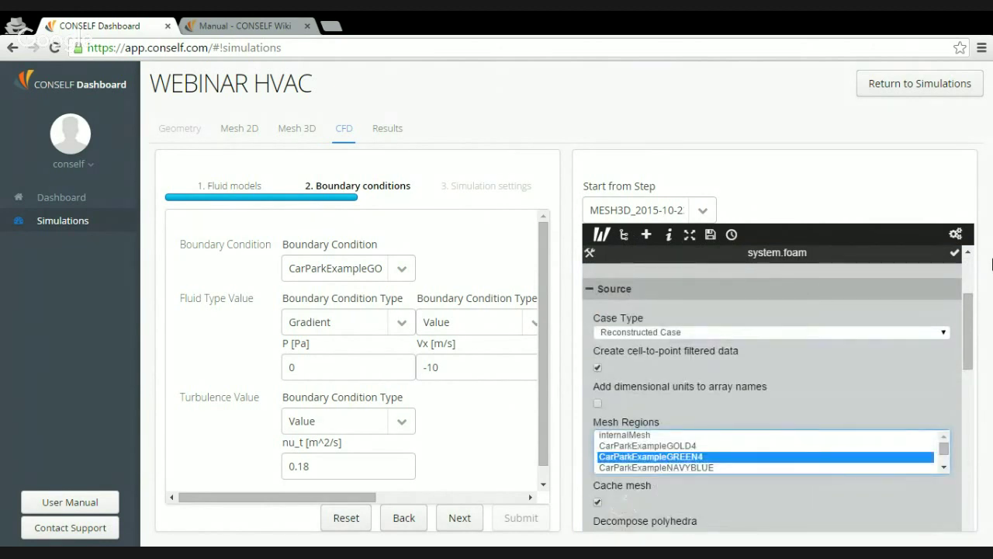
pyautogui.click(959, 256)
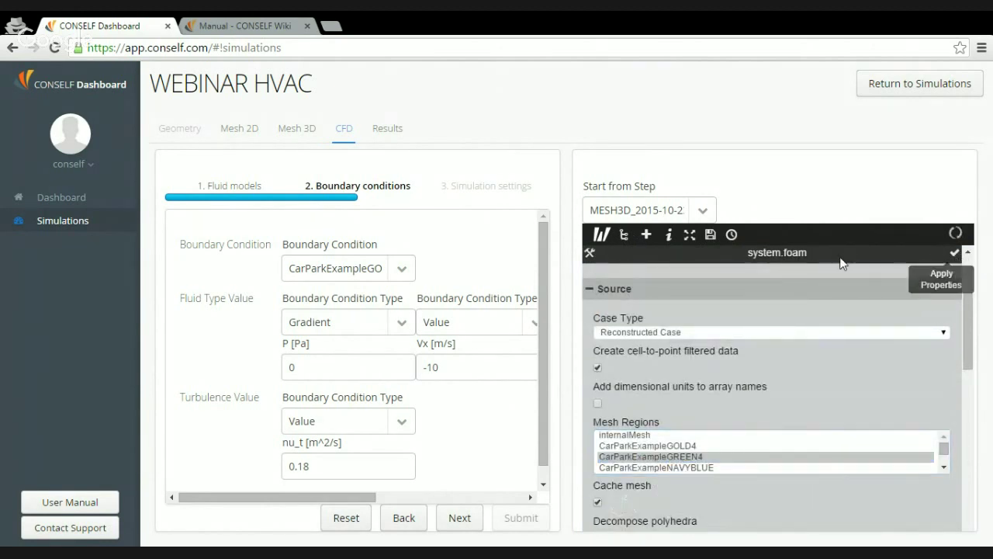
pyautogui.click(601, 234)
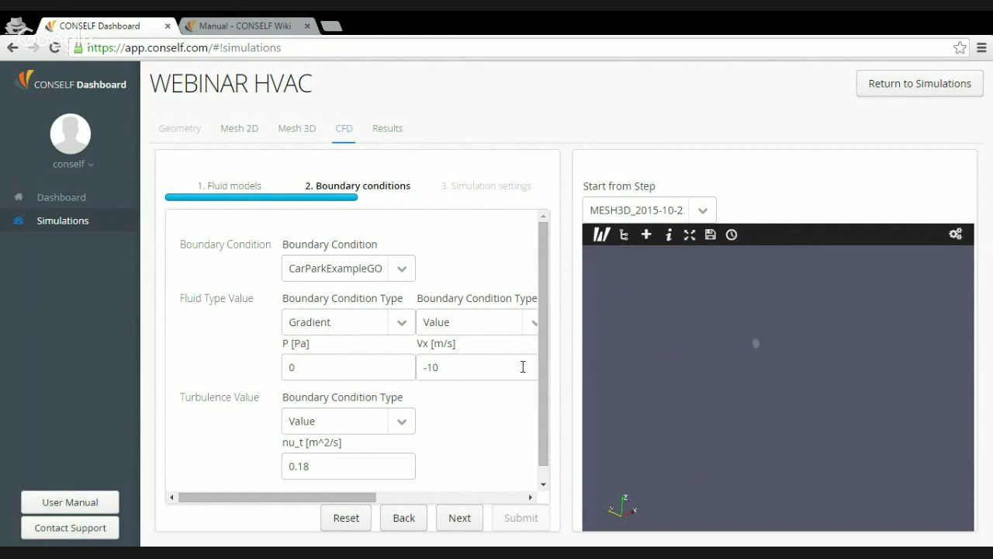
# Select the CarParkExampleGREEN4 boundary condition and set its Vx velocity to -10 m/s.
pyautogui.click(402, 269)
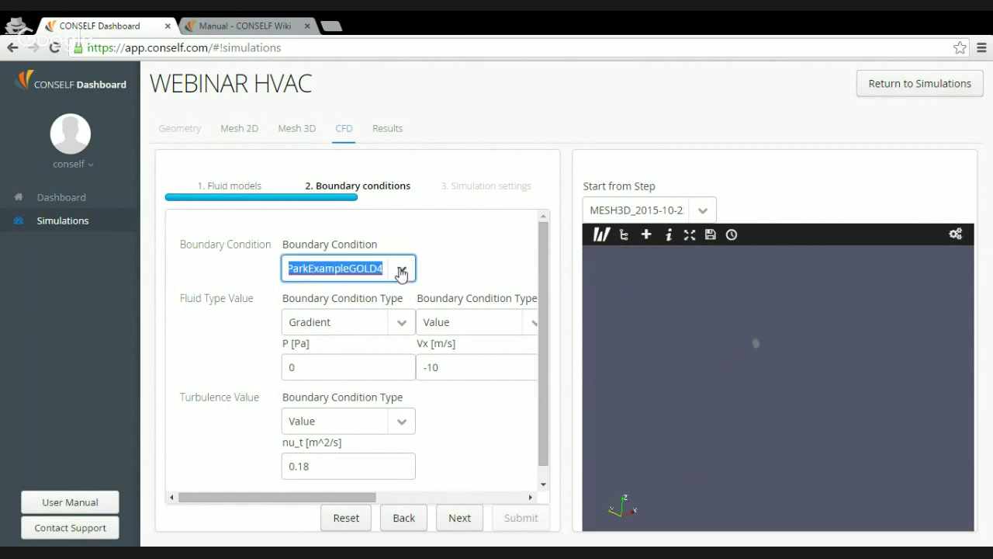
pyautogui.click(400, 356)
pyautogui.doubleClick(469, 361)
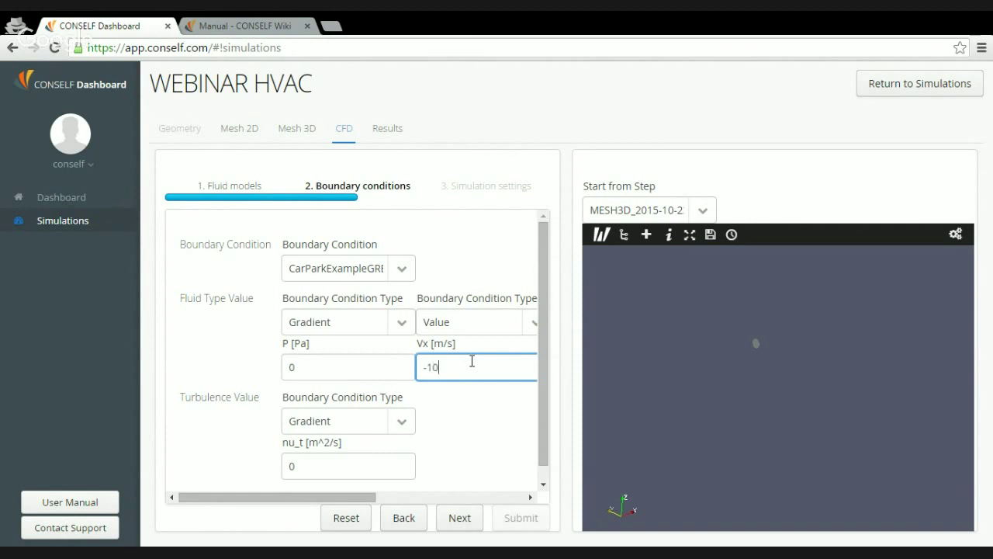
# Set the turbulence condition type of CarParkExampleGREEN4 to Value with nu_t at 0.18 m^2/s.
pyautogui.click(401, 425)
pyautogui.click(381, 467)
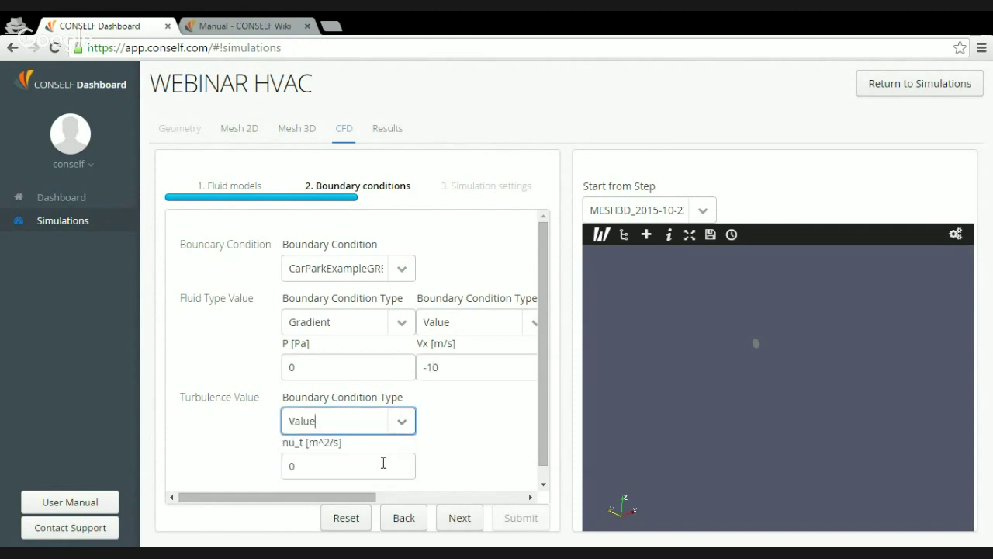
pyautogui.click(376, 471)
pyautogui.doubleClick(377, 471)
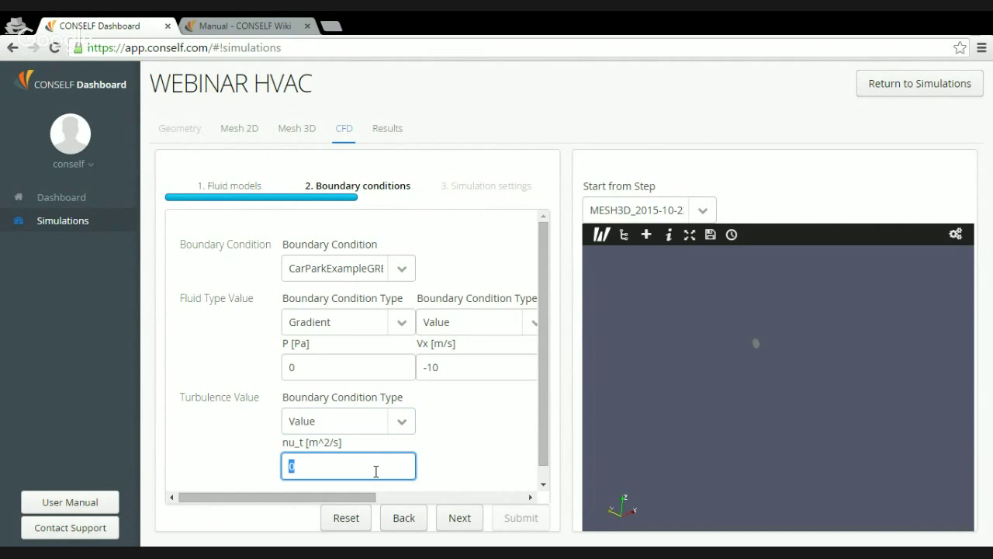
pyautogui.write('0')
pyautogui.click(469, 458)
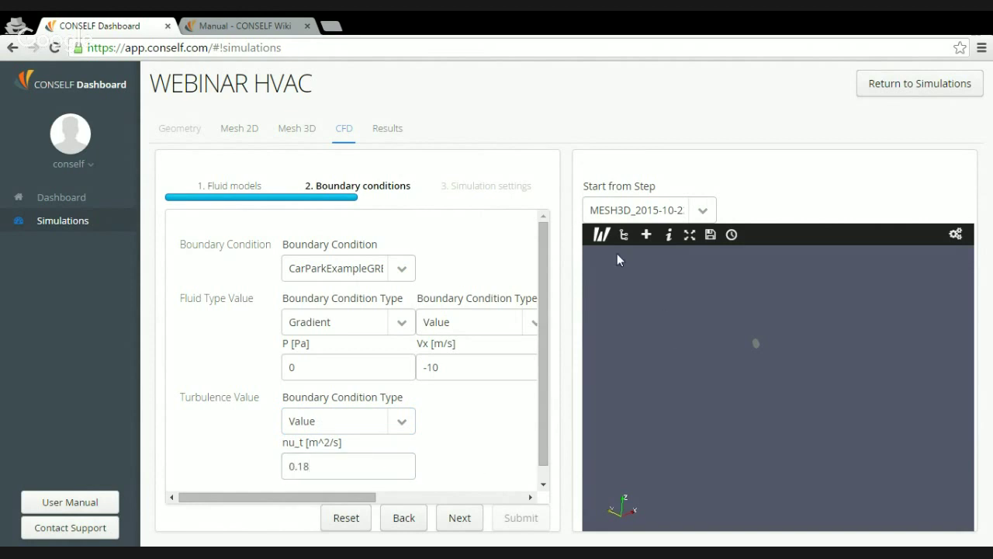
# Switch the displayed system.foam mesh region to CarParkExampleNAVYBLUE, apply it, and fit the boundary in the view.
pyautogui.click(601, 234)
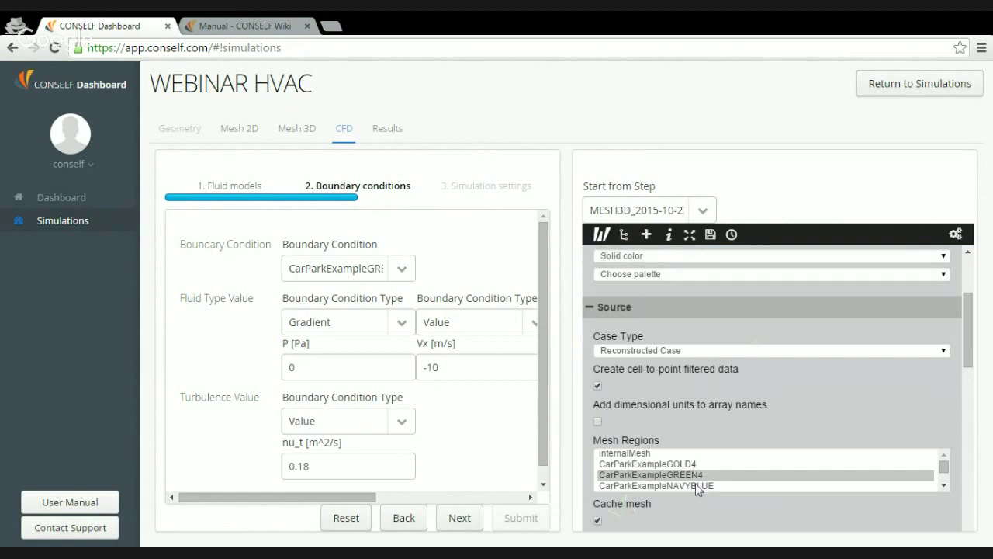
pyautogui.scroll(1, 696, 484)
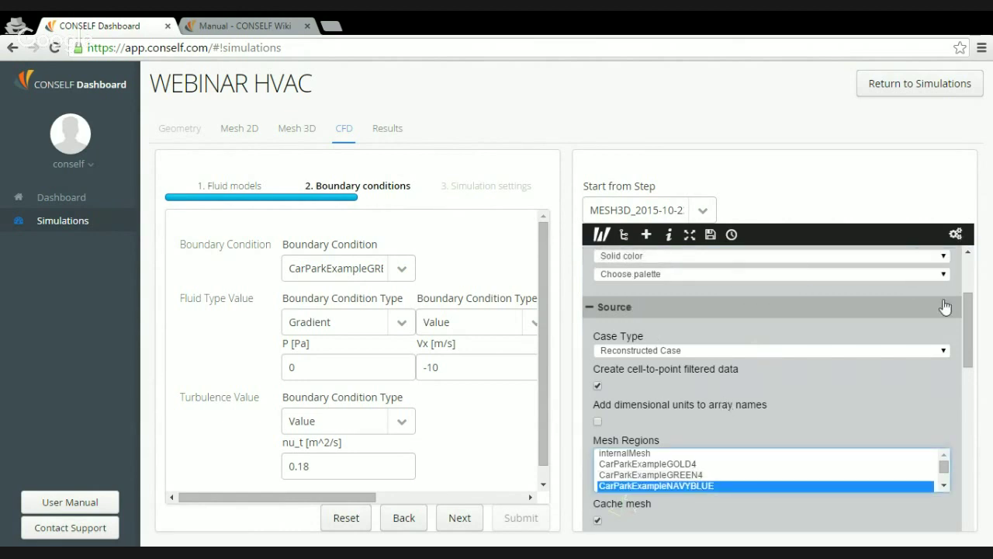
pyautogui.scroll(2, 970, 304)
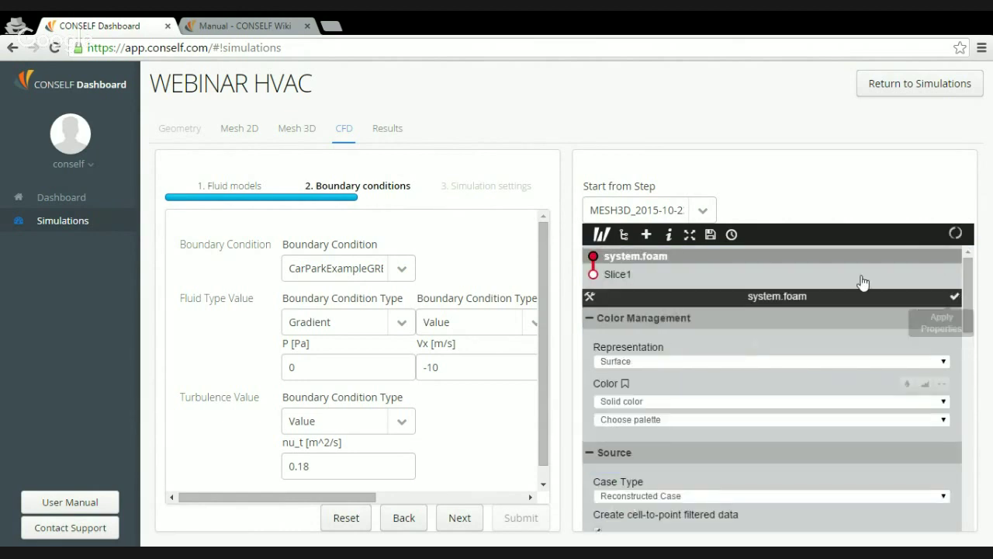
pyautogui.click(602, 234)
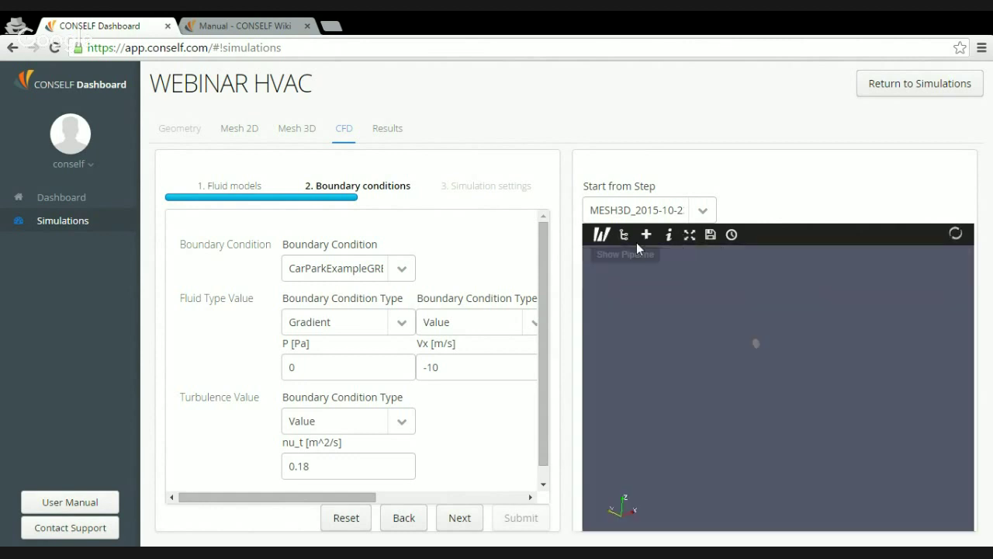
pyautogui.click(689, 236)
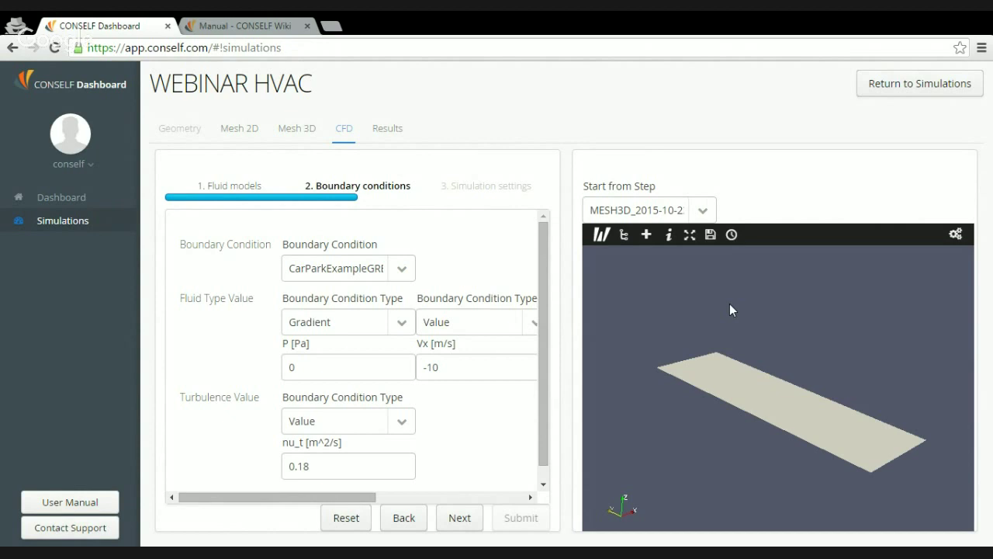
# Select the CarParkExampleNAVYBLUE boundary condition and set its pressure to type Value at 101,325 Pa.
pyautogui.click(397, 268)
pyautogui.click(398, 336)
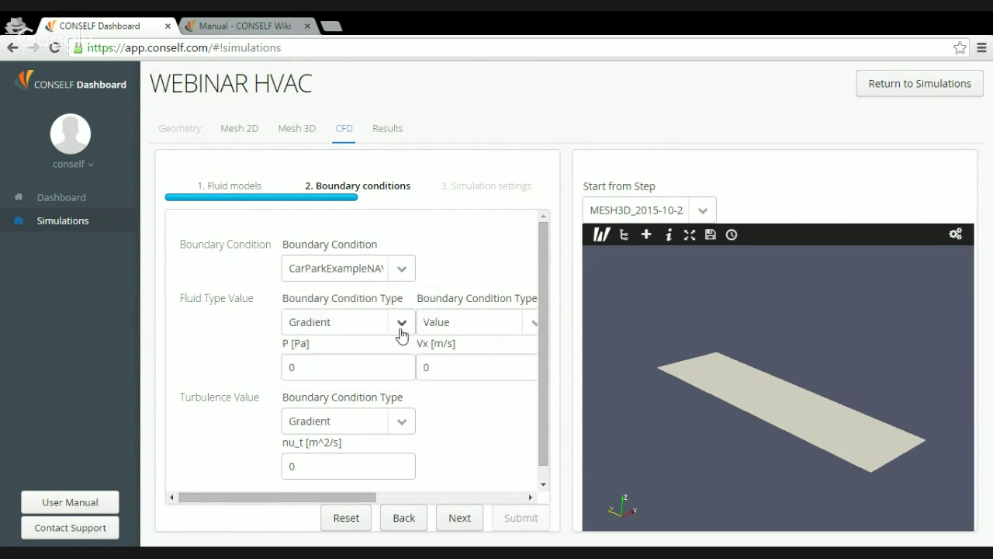
pyautogui.click(401, 334)
pyautogui.click(379, 372)
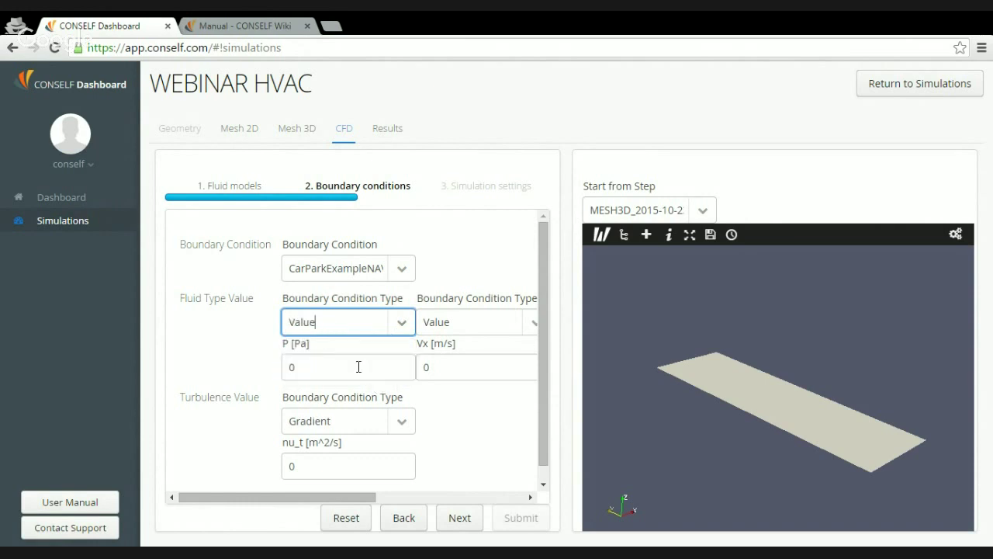
pyautogui.doubleClick(359, 366)
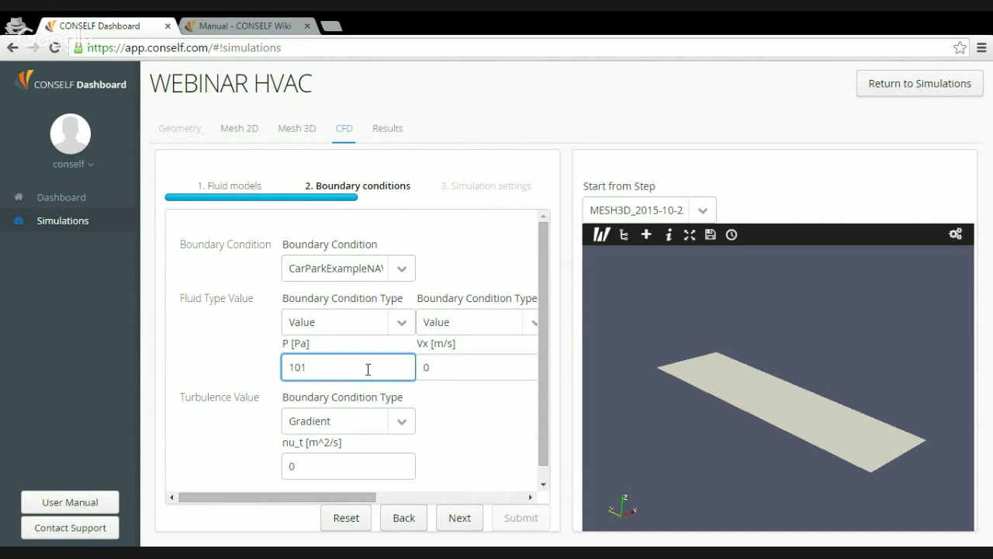
pyautogui.click(500, 432)
# Set the Vx, Vy and Vz boundary condition types of CarParkExampleNAVYBLUE to Gradient.
pyautogui.moveTo(326, 500); pyautogui.dragTo(455, 512)
pyautogui.click(302, 323)
pyautogui.click(301, 365)
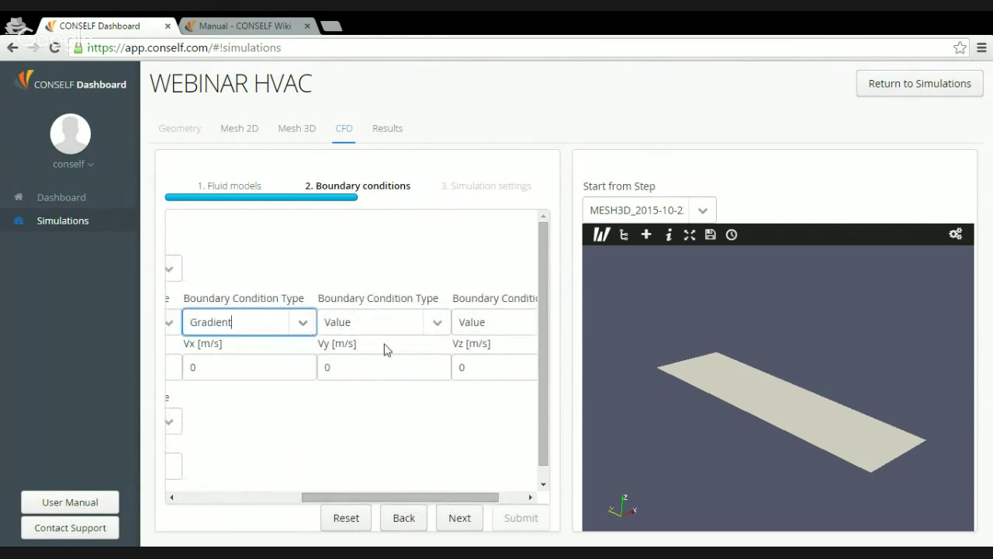
pyautogui.click(438, 322)
pyautogui.click(430, 353)
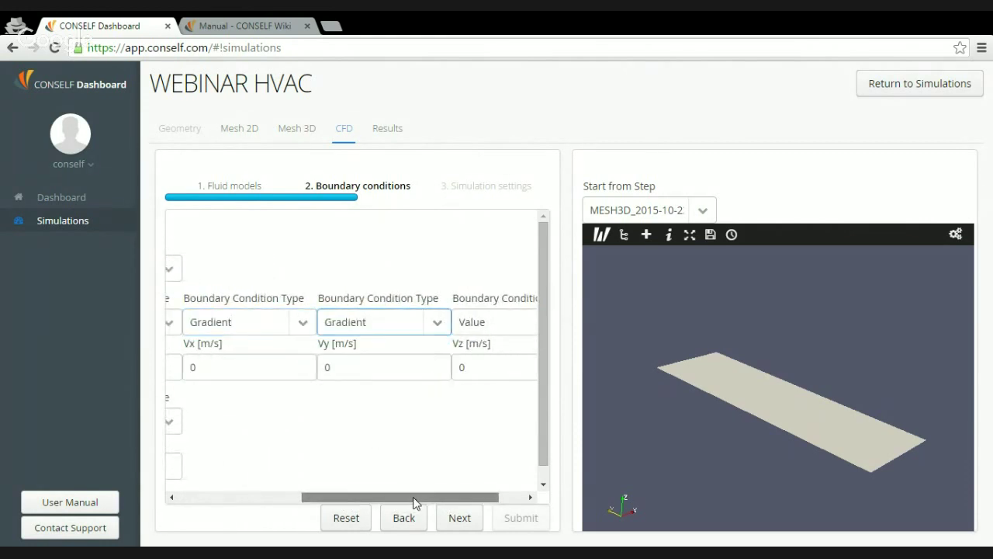
pyautogui.moveTo(414, 501); pyautogui.dragTo(344, 486)
pyautogui.click(523, 323)
pyautogui.click(507, 353)
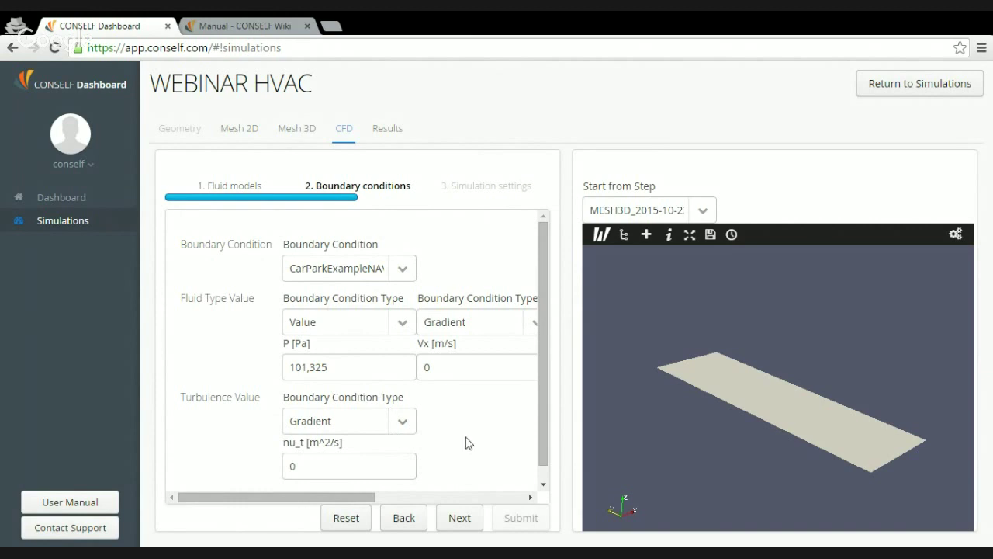
# Switch the displayed system.foam mesh region to CarParkExampleRED4, apply it, and fit the boundary in the view.
pyautogui.click(601, 235)
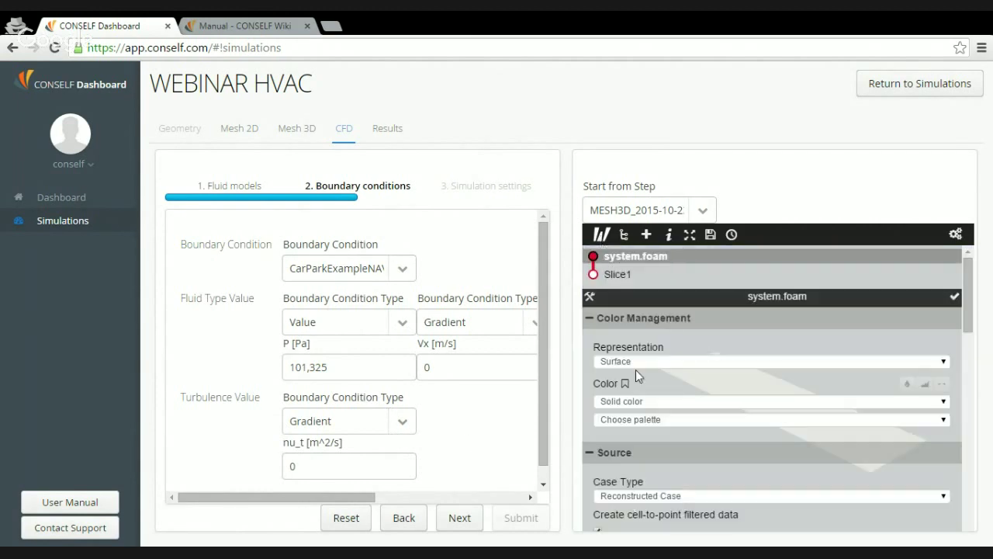
pyautogui.scroll(-2, 613, 439)
pyautogui.click(667, 457)
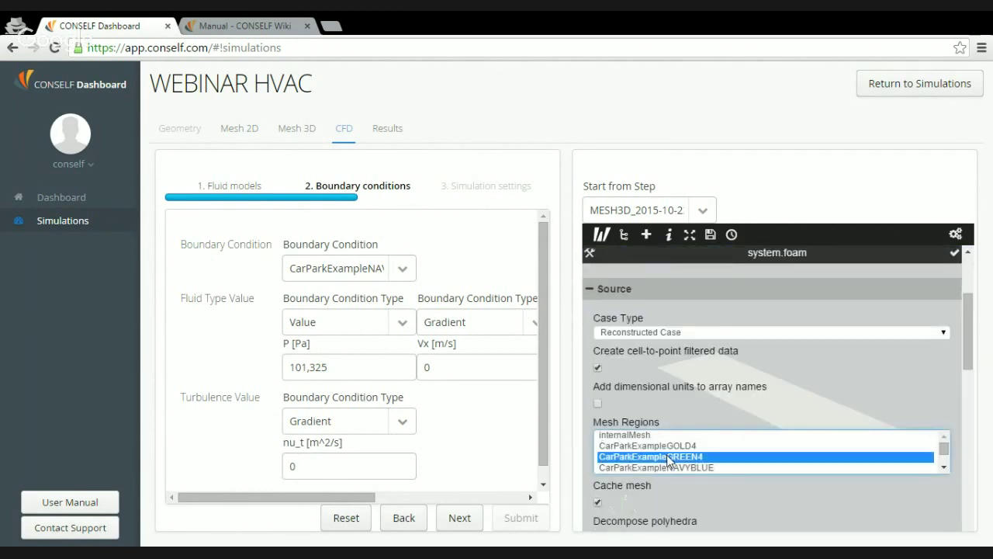
pyautogui.scroll(-1, 723, 438)
pyautogui.click(710, 457)
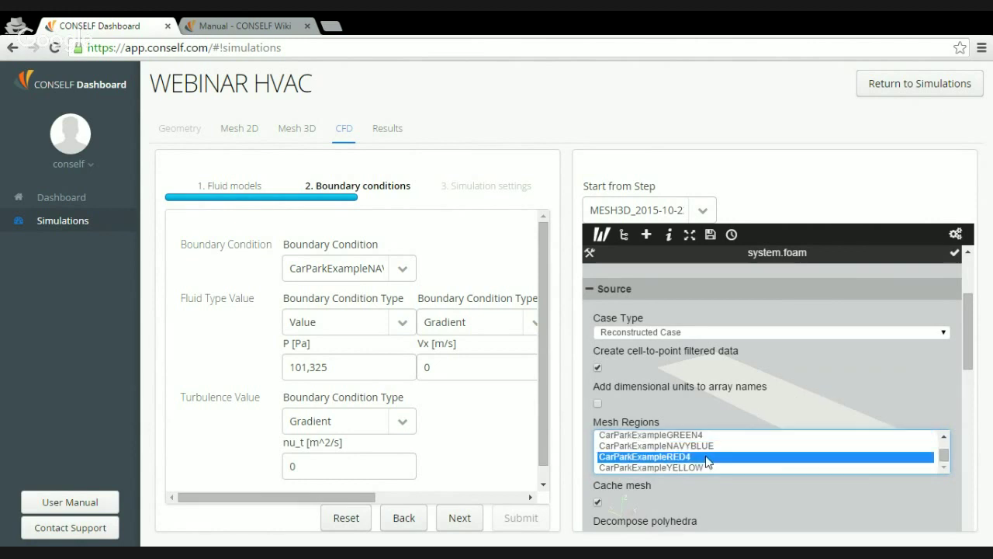
pyautogui.click(955, 233)
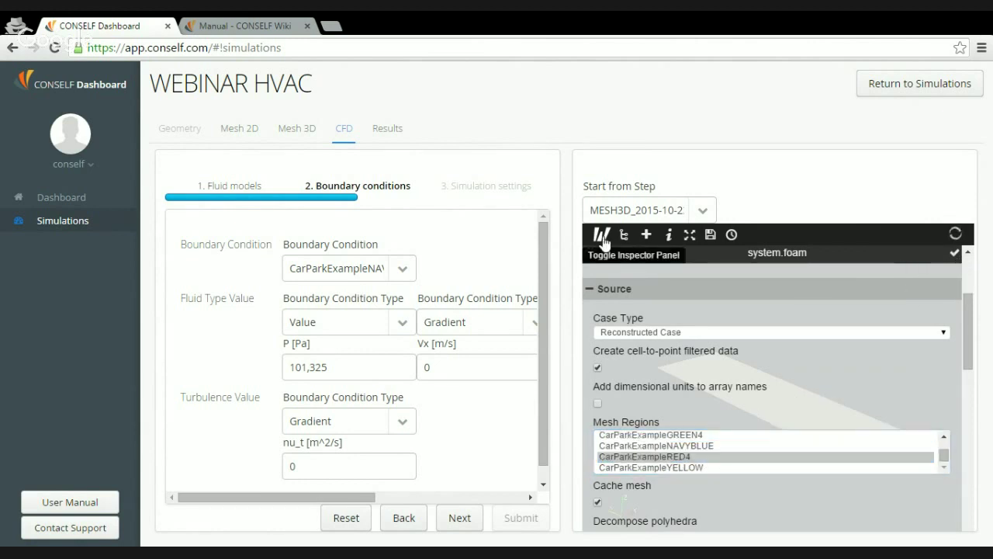
pyautogui.click(602, 235)
pyautogui.click(687, 237)
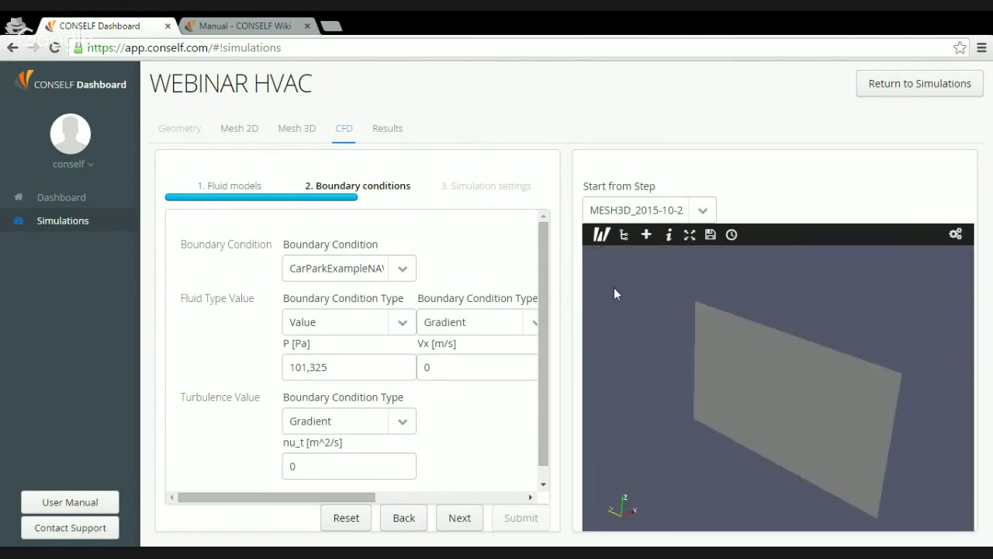
# Select the CarParkExampleRED4 boundary condition and set its pressure to type Value at 101,325 Pa.
pyautogui.click(403, 268)
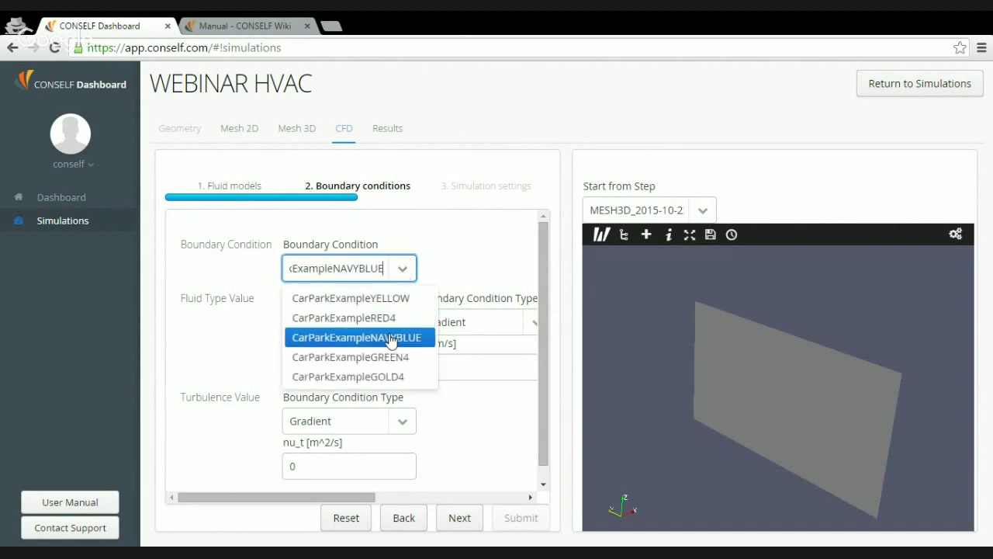
pyautogui.click(391, 318)
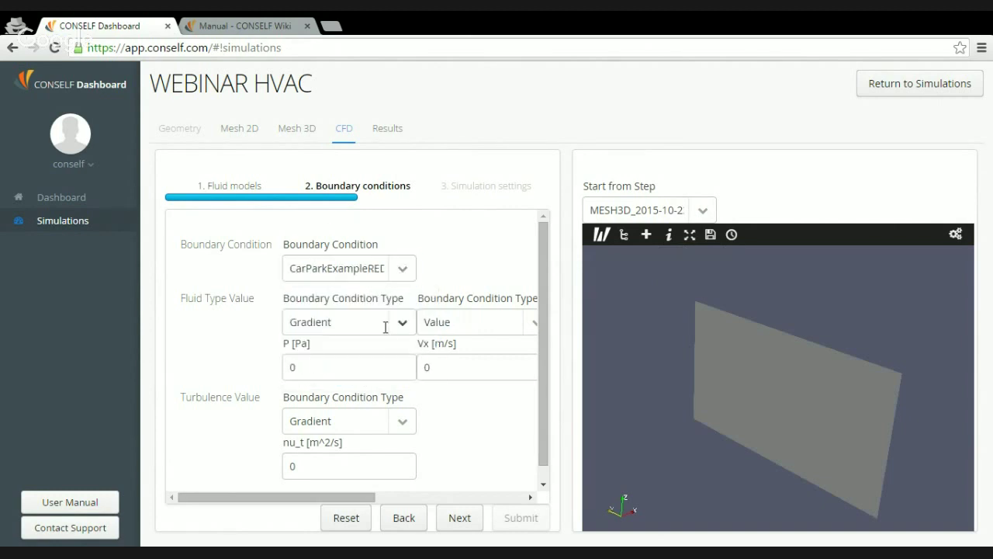
pyautogui.click(404, 322)
pyautogui.click(321, 367)
pyautogui.click(378, 370)
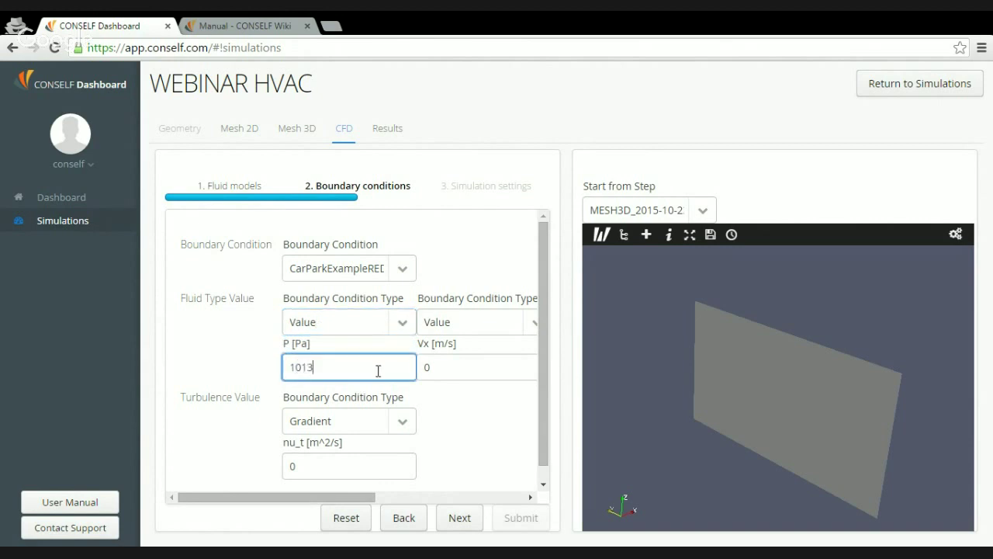
pyautogui.click(429, 407)
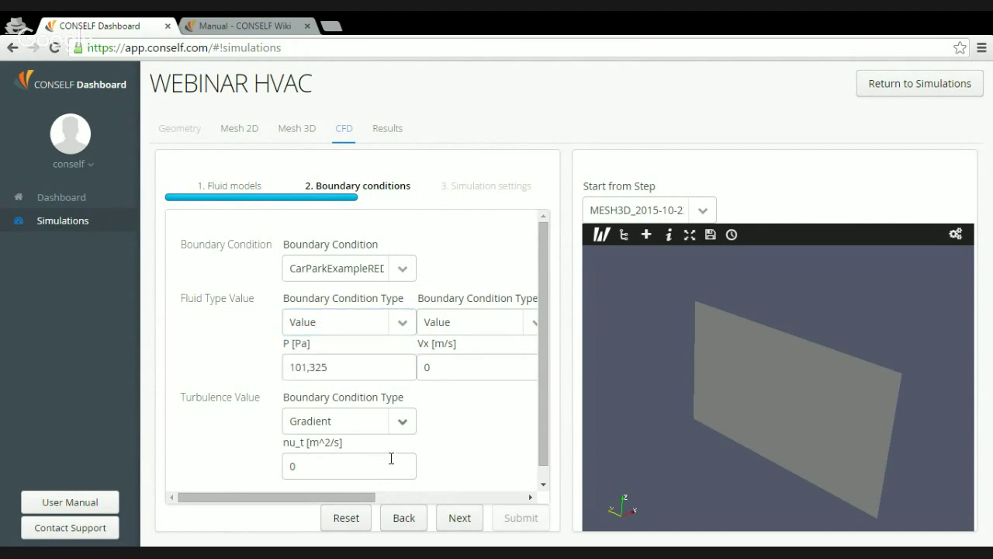
# Set the Vx, Vy and Vz boundary condition types of CarParkExampleRED4 to Gradient.
pyautogui.moveTo(367, 496); pyautogui.dragTo(493, 499)
pyautogui.click(309, 323)
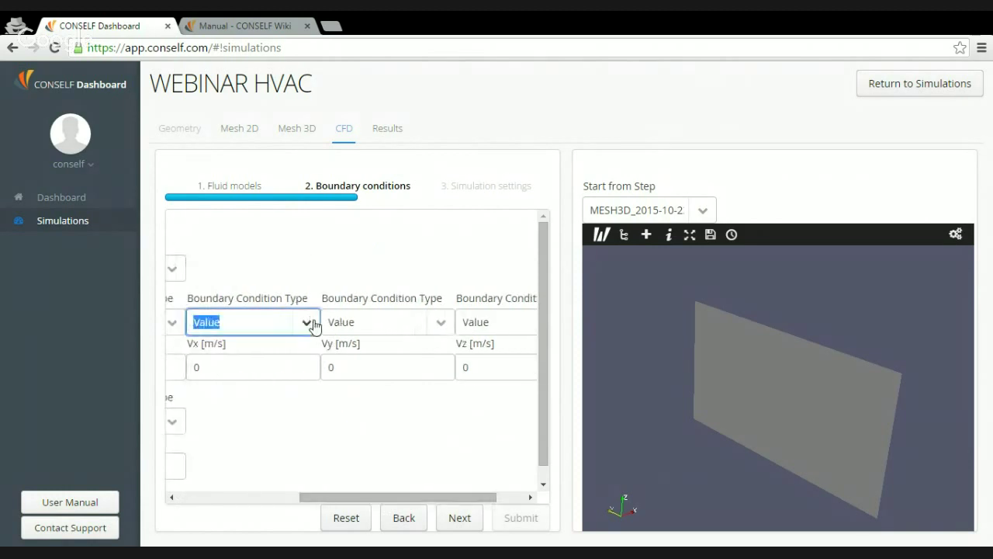
pyautogui.click(311, 350)
pyautogui.click(434, 323)
pyautogui.click(426, 350)
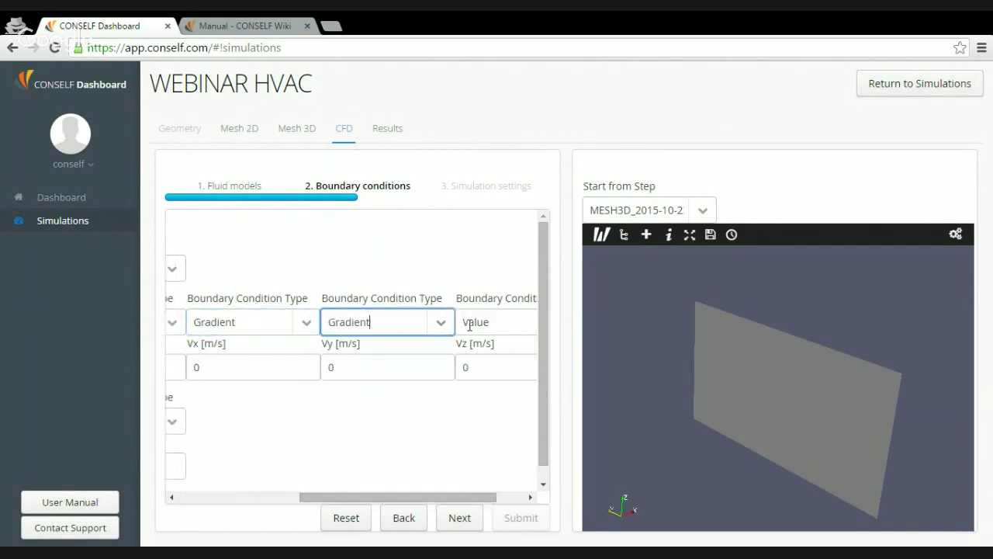
pyautogui.moveTo(477, 495); pyautogui.dragTo(349, 461)
pyautogui.click(517, 327)
pyautogui.click(503, 354)
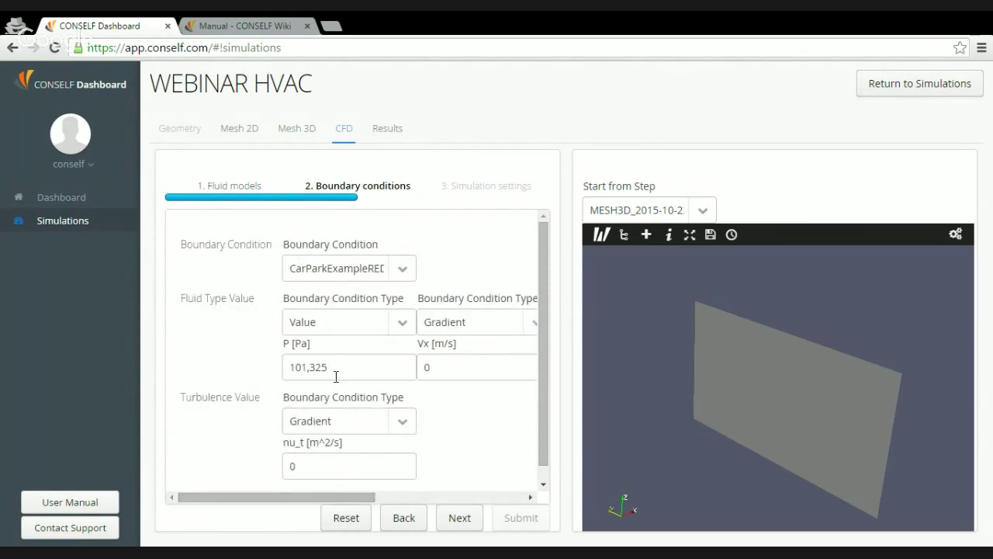
# Switch the displayed system.foam mesh region to CarParkExampleYELLOW, apply it, and view the whole boundary.
pyautogui.click(625, 241)
pyautogui.scroll(-2, 602, 454)
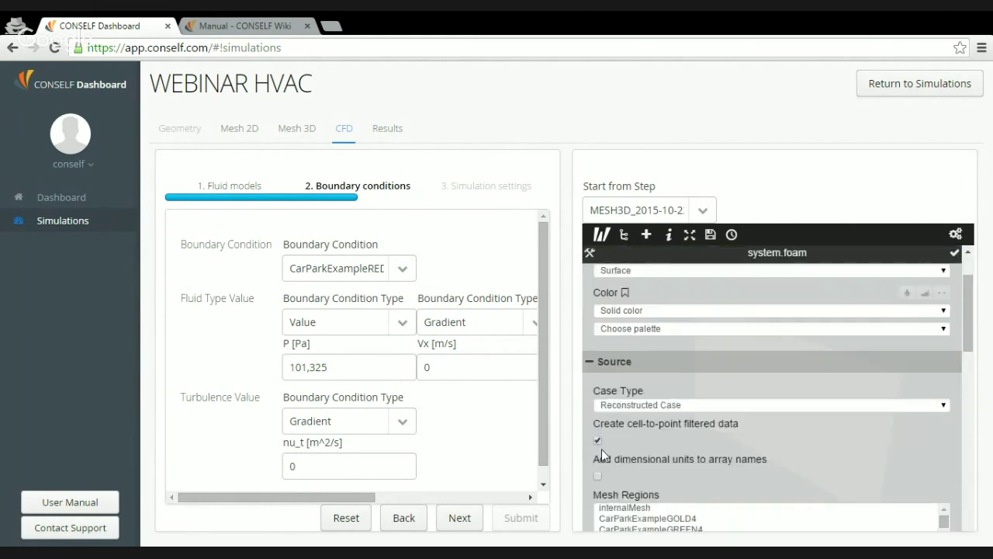
pyautogui.scroll(-2, 621, 452)
pyautogui.scroll(-1, 660, 454)
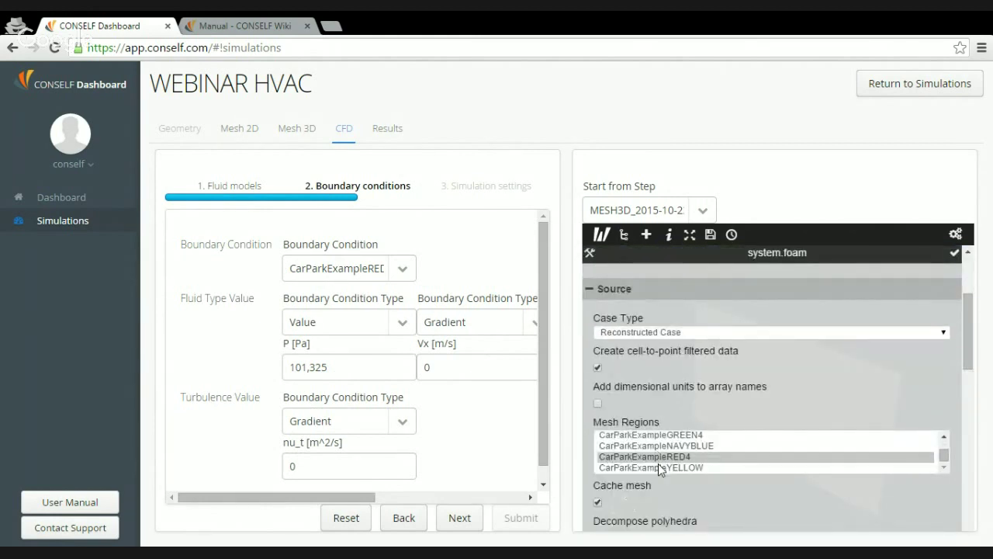
pyautogui.click(658, 468)
pyautogui.click(954, 254)
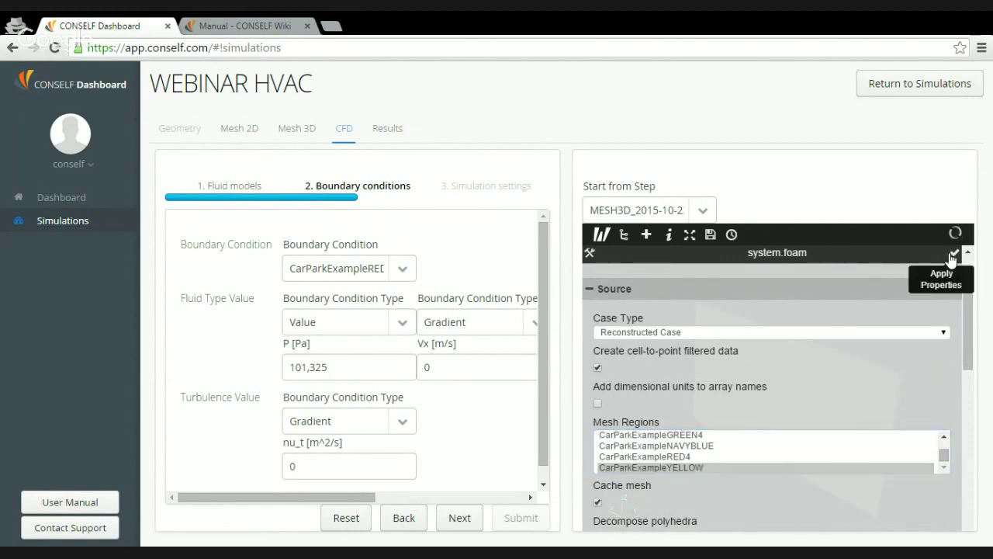
pyautogui.click(603, 236)
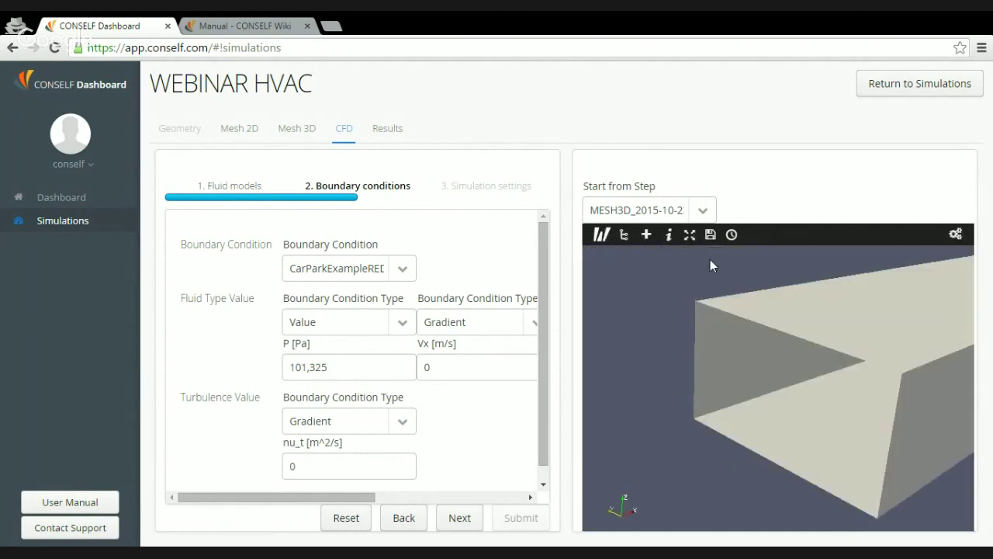
pyautogui.moveTo(719, 380); pyautogui.dragTo(739, 371)
# Select the CarParkExampleYELLOW boundary condition and compare its settings with the Adiabatic Wall row of the CONSELF Wiki manual.
pyautogui.click(402, 268)
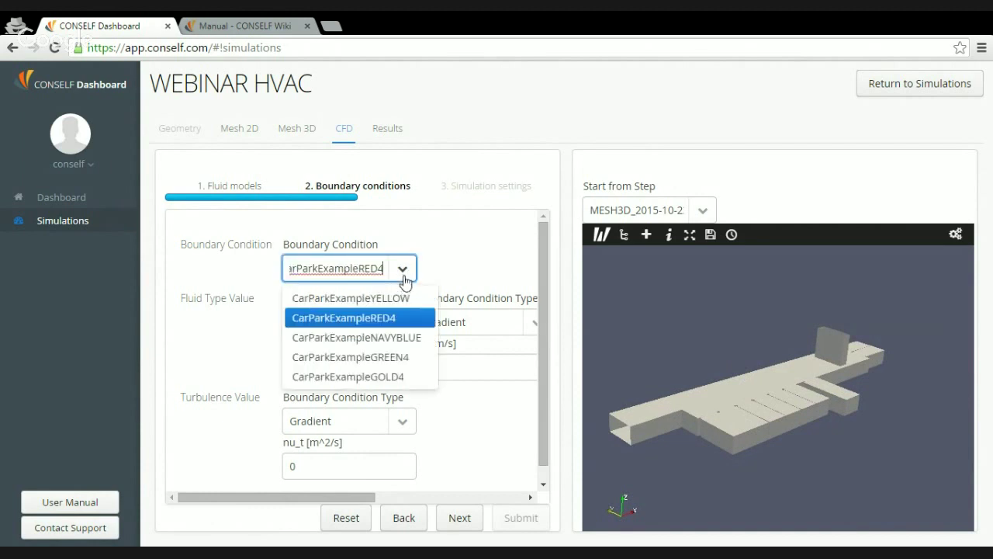
pyautogui.click(424, 296)
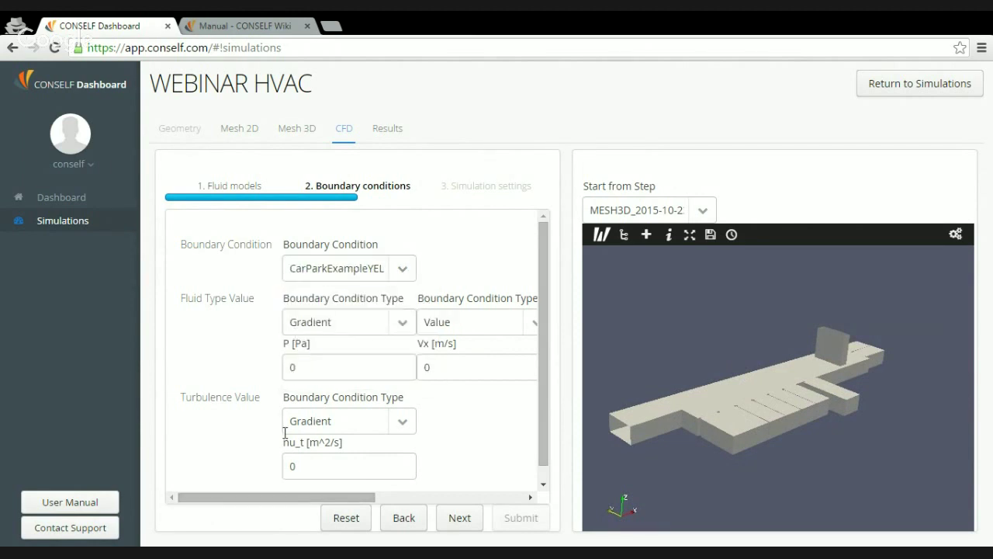
pyautogui.click(258, 28)
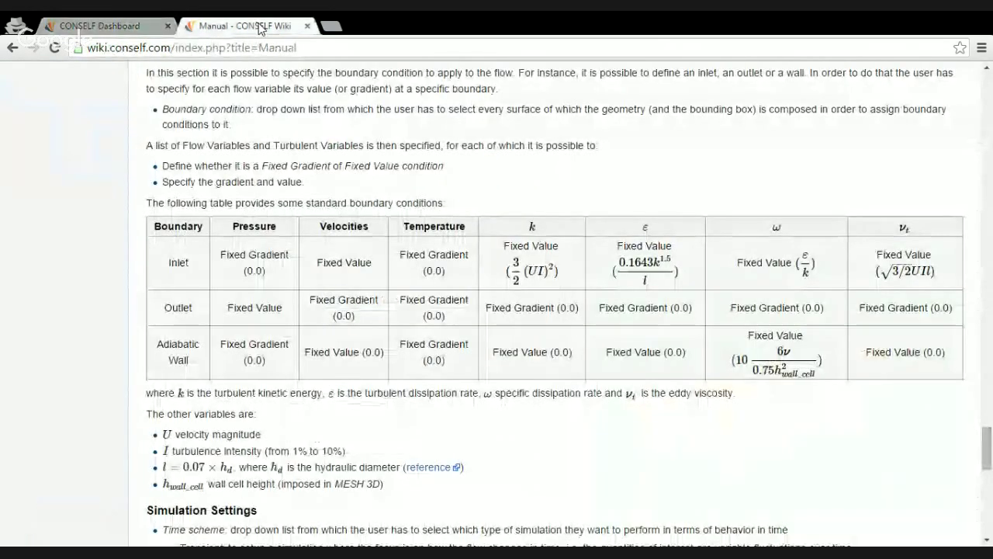
pyautogui.moveTo(190, 349); pyautogui.dragTo(947, 376)
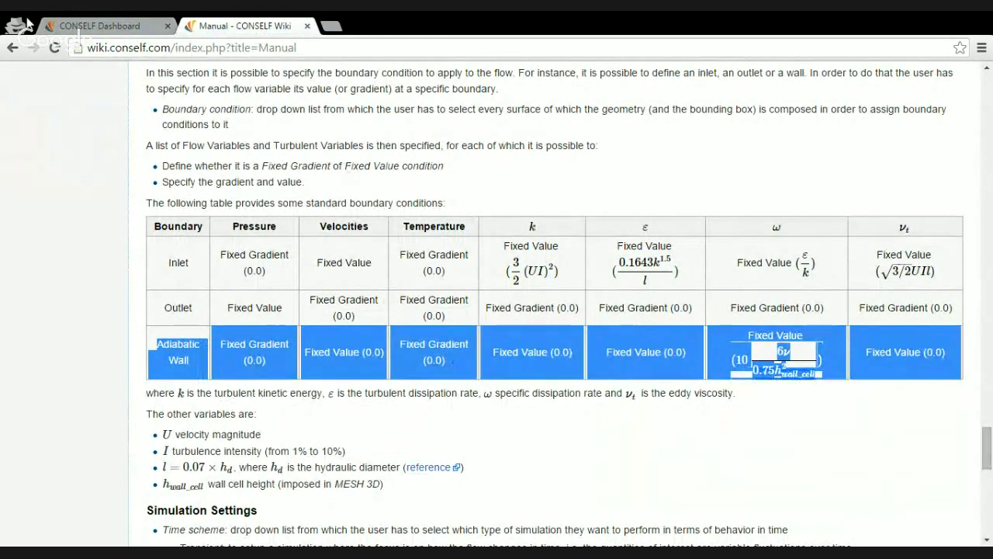
pyautogui.click(107, 24)
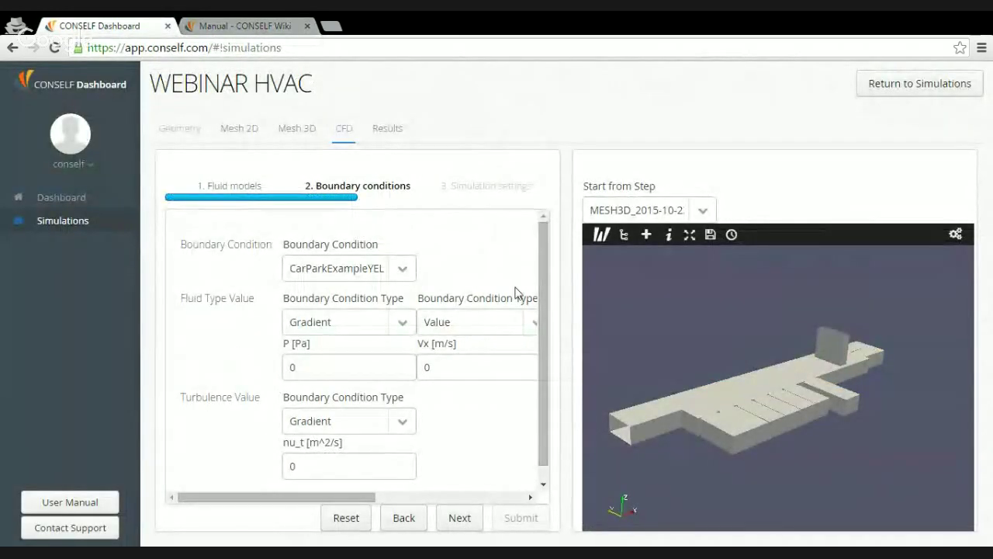
# Proceed to the simulation settings and set time evolution to Steady, 1,000 iterations, saving the solution every 50 iterations.
pyautogui.click(467, 525)
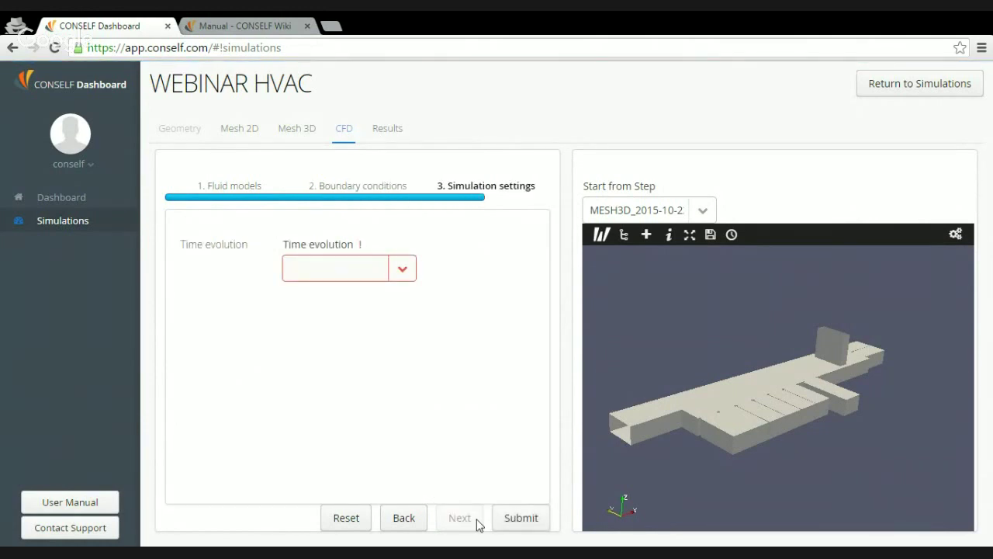
pyautogui.click(402, 268)
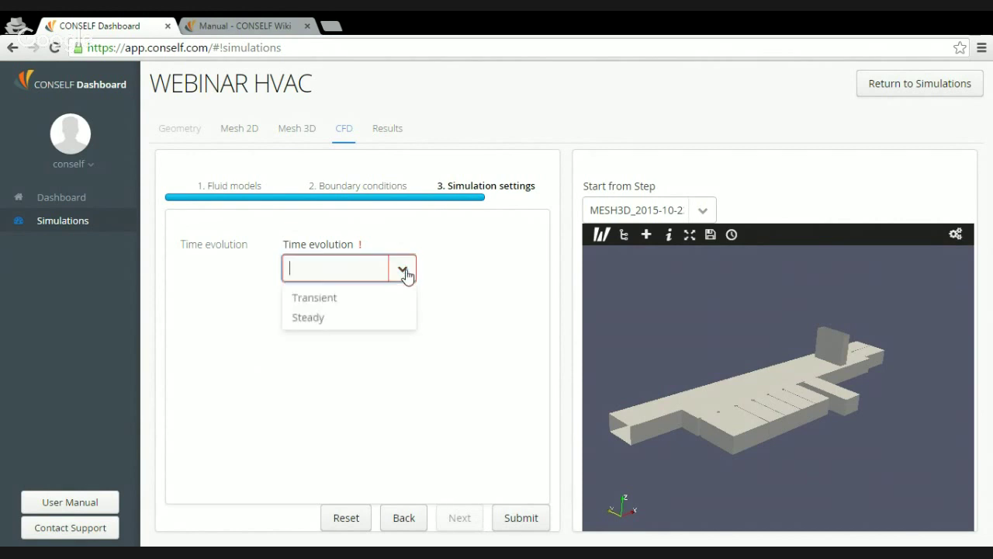
pyautogui.click(383, 318)
pyautogui.click(371, 317)
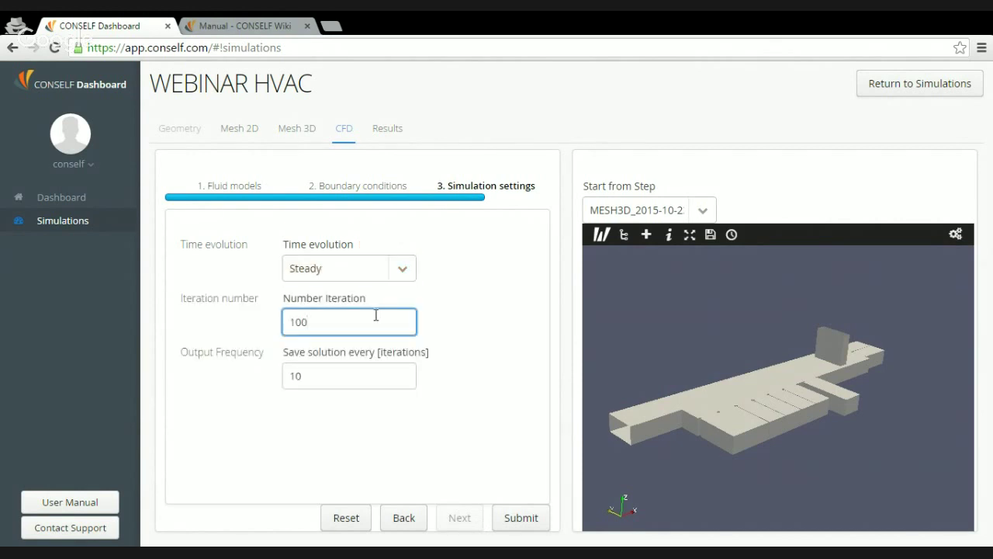
pyautogui.click(376, 377)
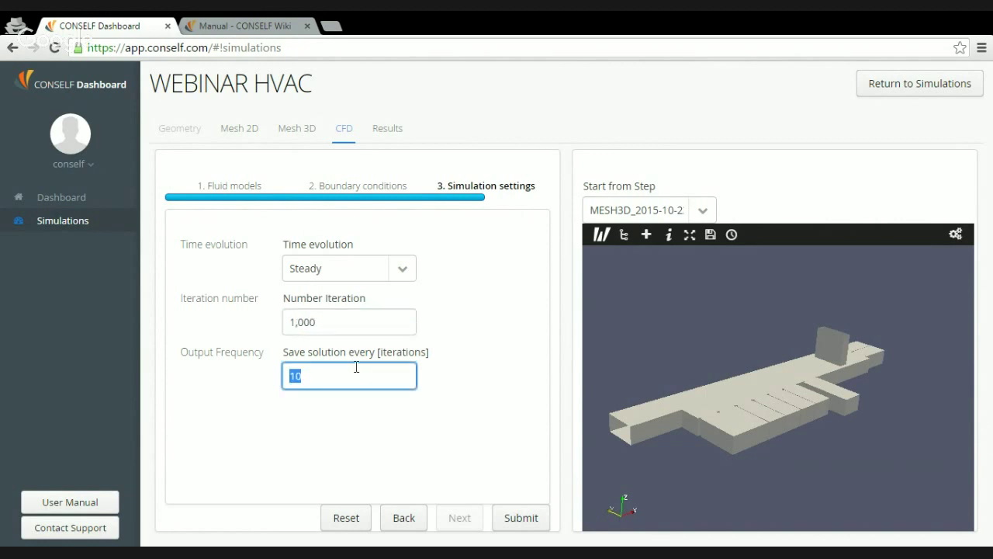
pyautogui.write('5')
pyautogui.click(301, 423)
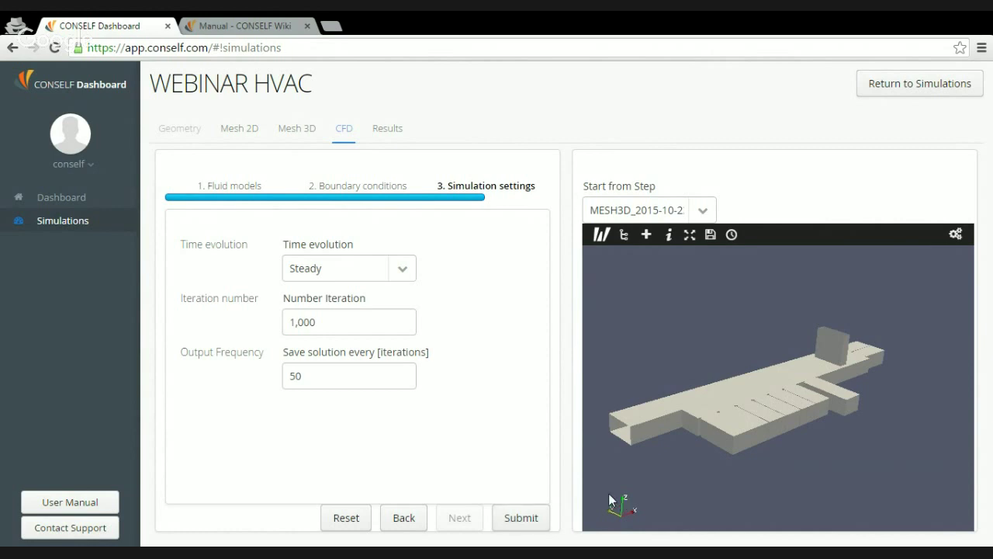
# Load the CFD_2015-10-23 step in the results viewer, orient the model in 3D and show the time controls.
pyautogui.click(386, 131)
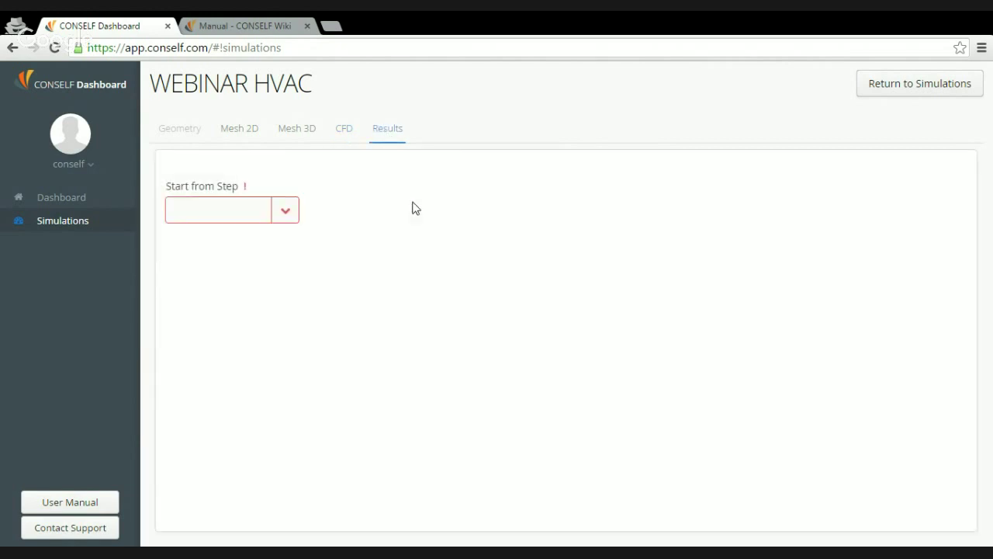
pyautogui.click(285, 210)
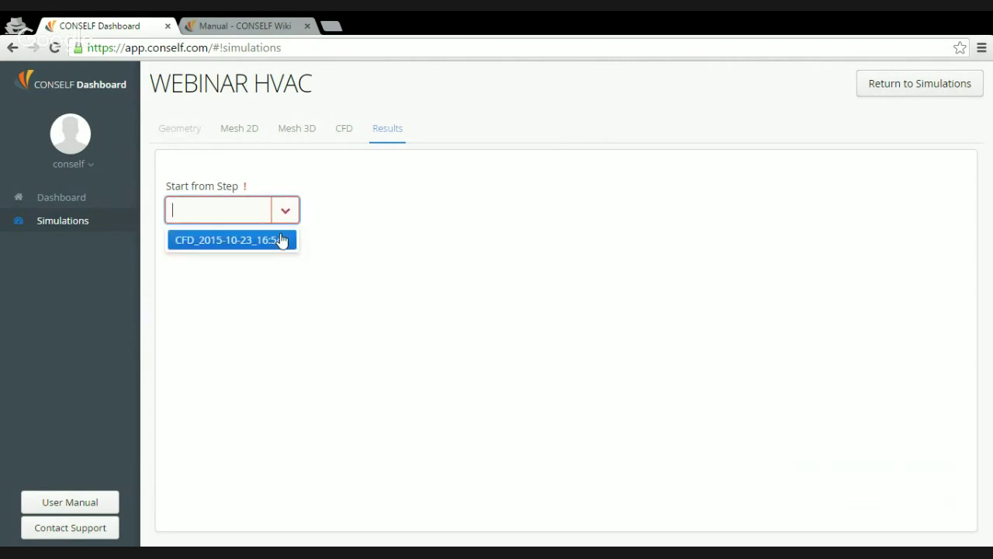
pyautogui.click(282, 240)
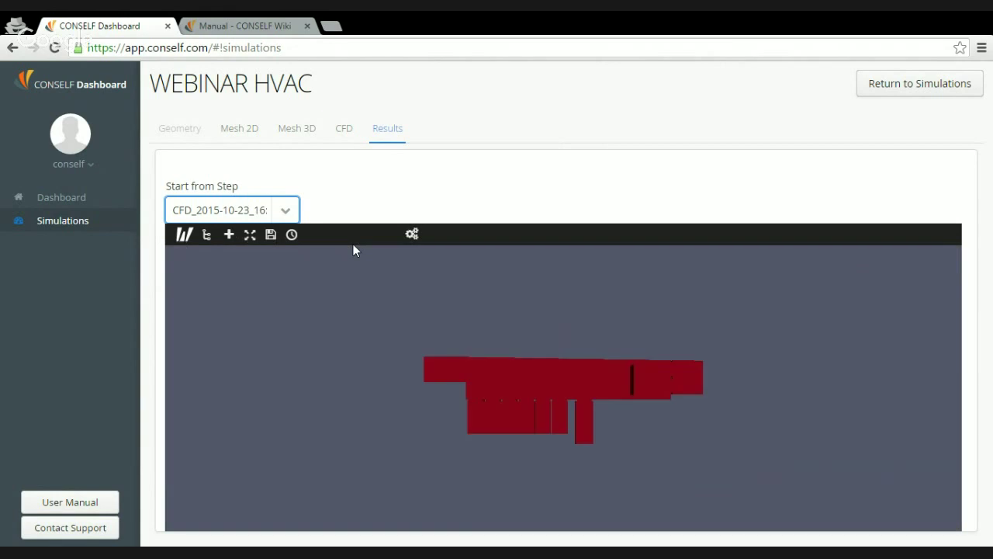
pyautogui.click(249, 235)
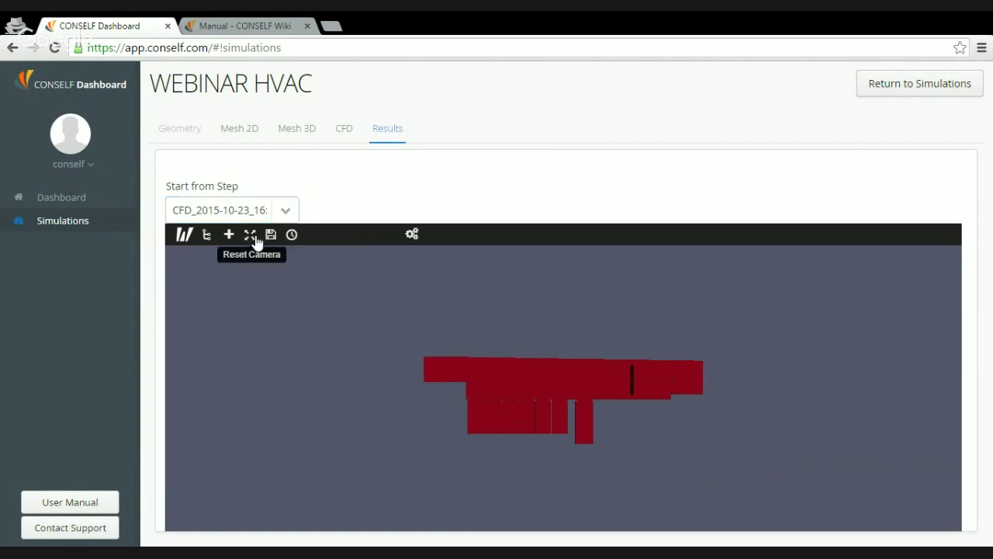
pyautogui.moveTo(541, 445); pyautogui.dragTo(623, 412)
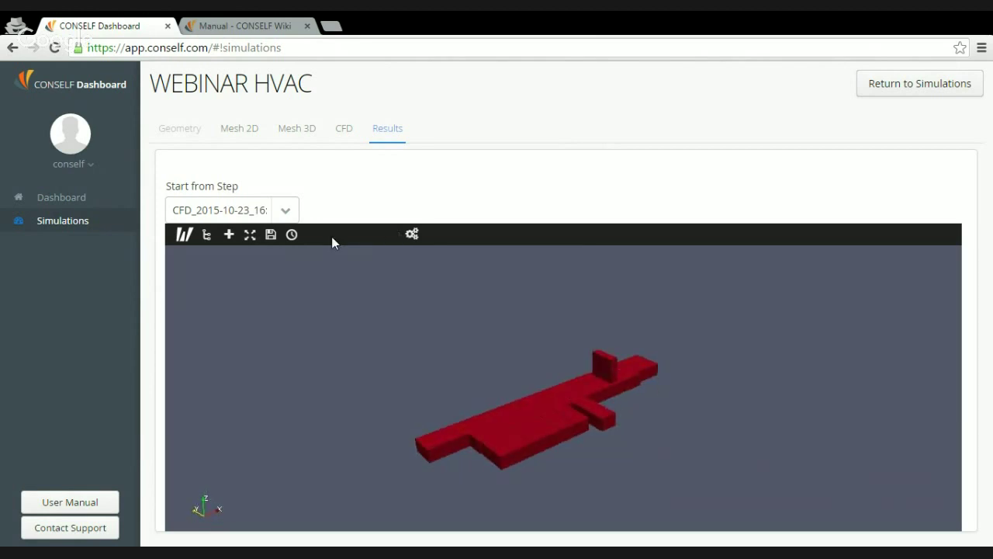
pyautogui.click(298, 240)
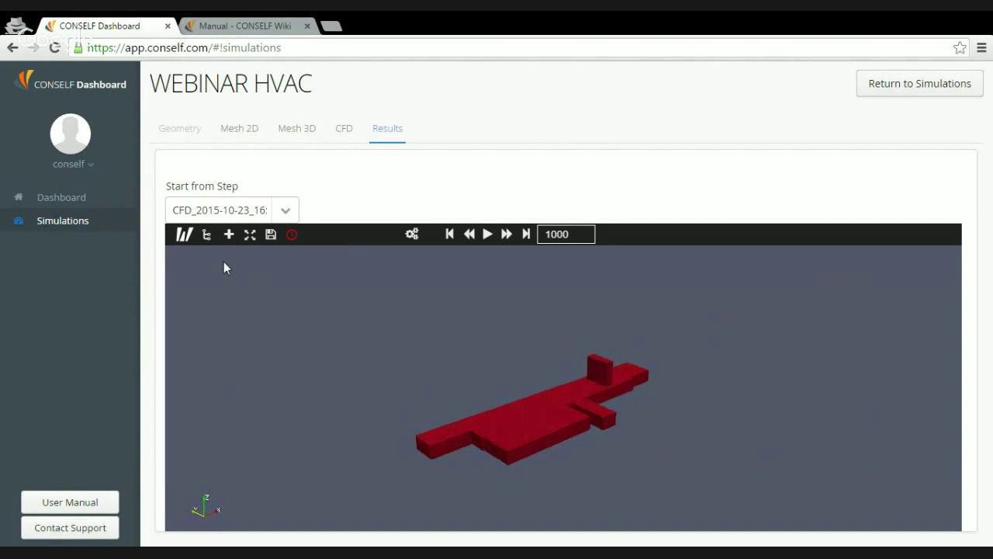
# Add a Slice filter to system.foam and colour it by U.
pyautogui.click(206, 234)
pyautogui.click(201, 264)
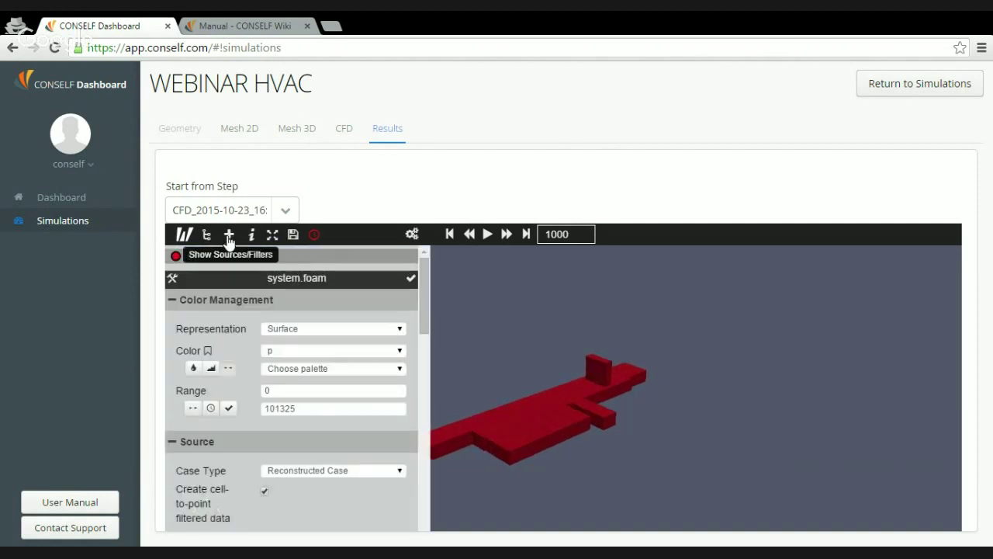
pyautogui.click(228, 236)
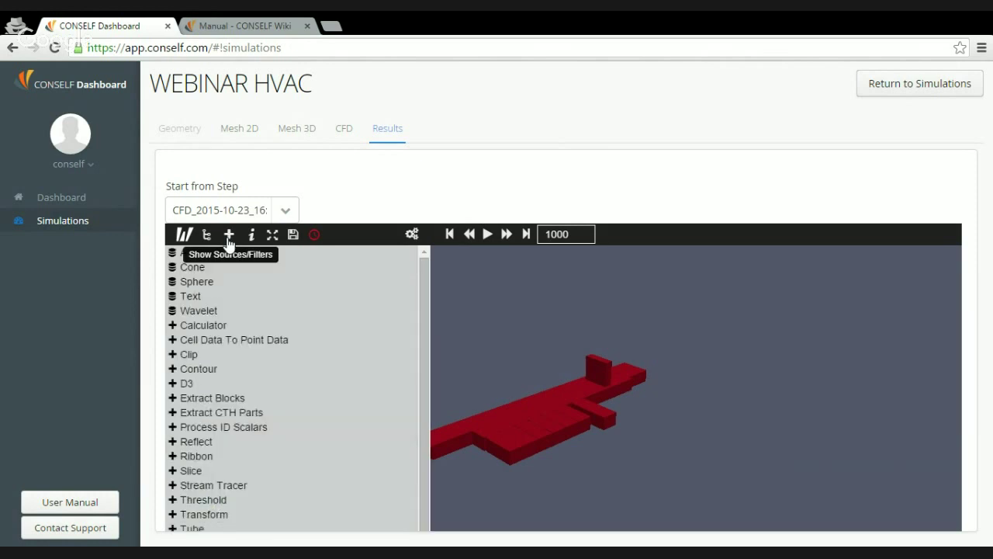
pyautogui.click(241, 471)
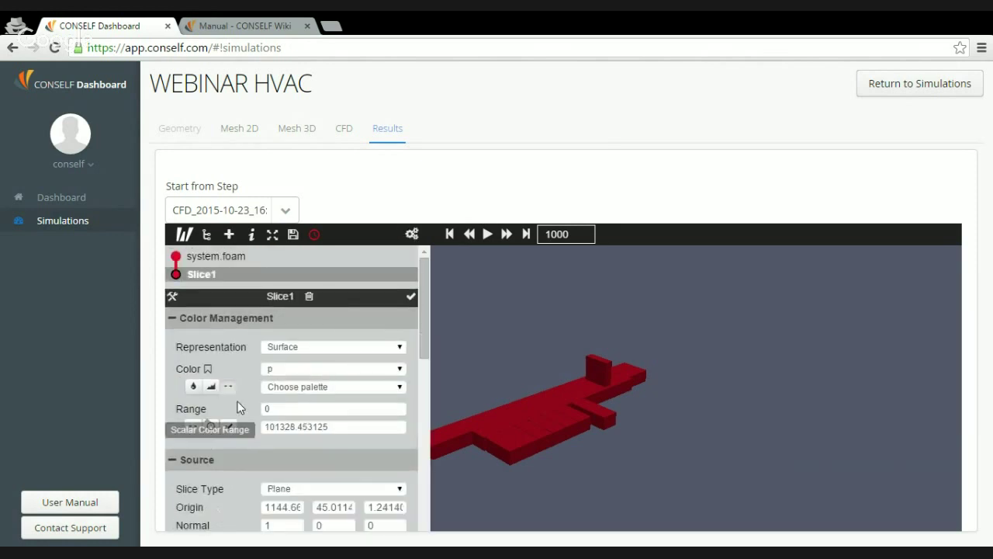
pyautogui.press('Down')
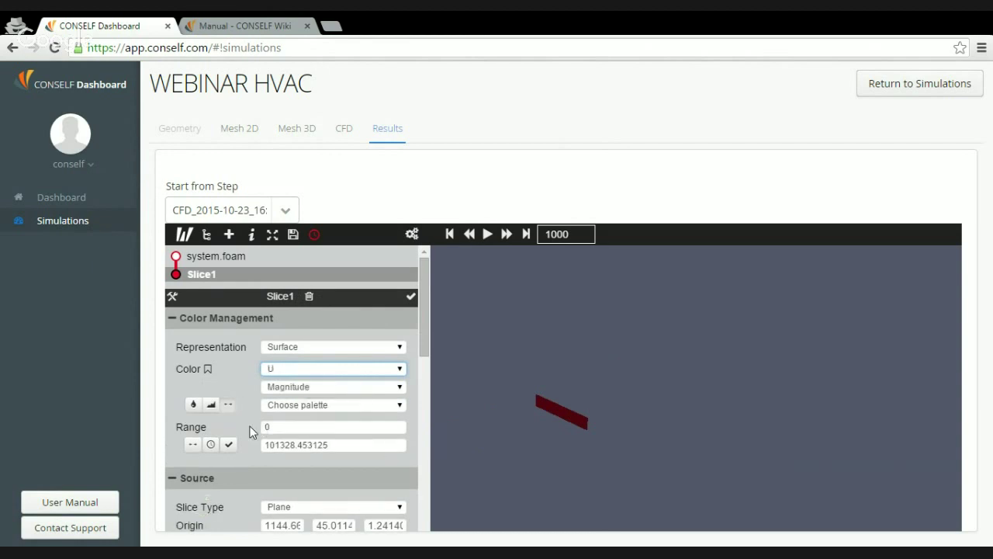
# Set the slice's normal to 0, 1, 0 and its origin's Y coordinate to 50, and apply the changes.
pyautogui.scroll(-1, 251, 429)
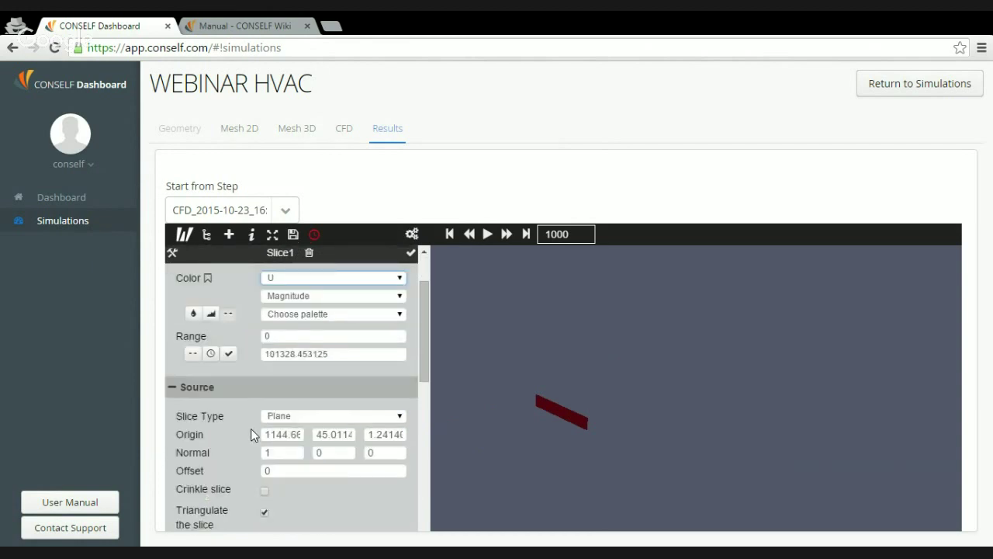
pyautogui.click(339, 451)
pyautogui.click(296, 451)
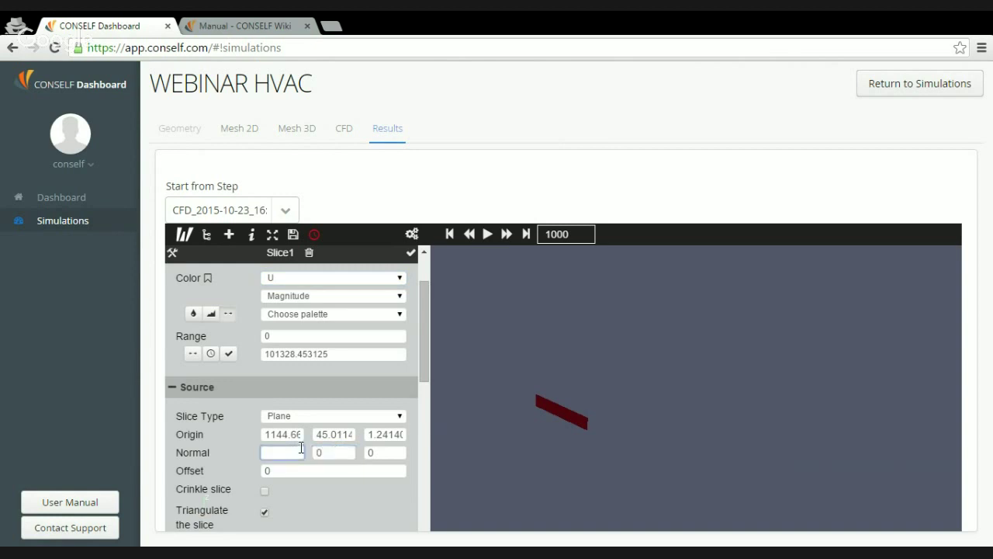
pyautogui.click(329, 459)
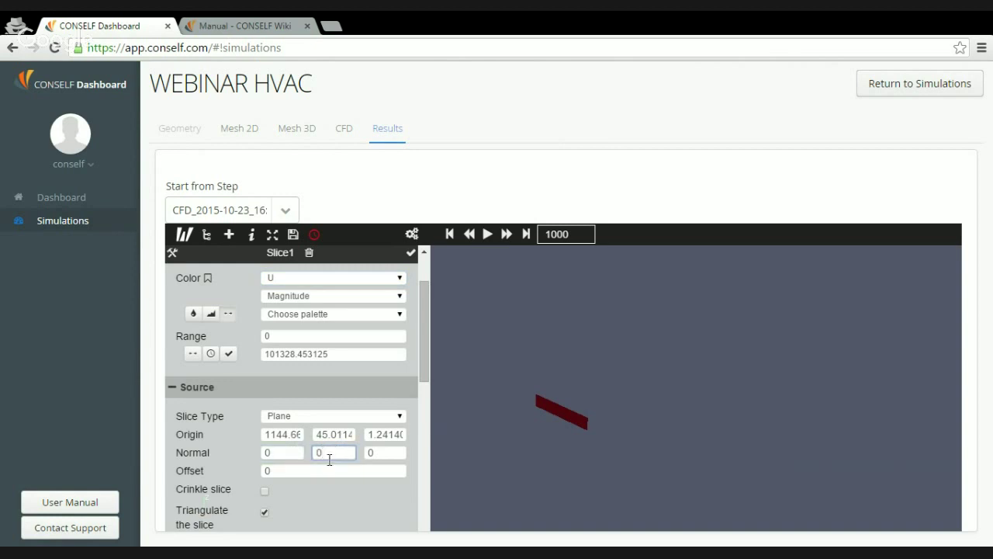
pyautogui.doubleClick(331, 455)
pyautogui.write('1')
pyautogui.doubleClick(329, 434)
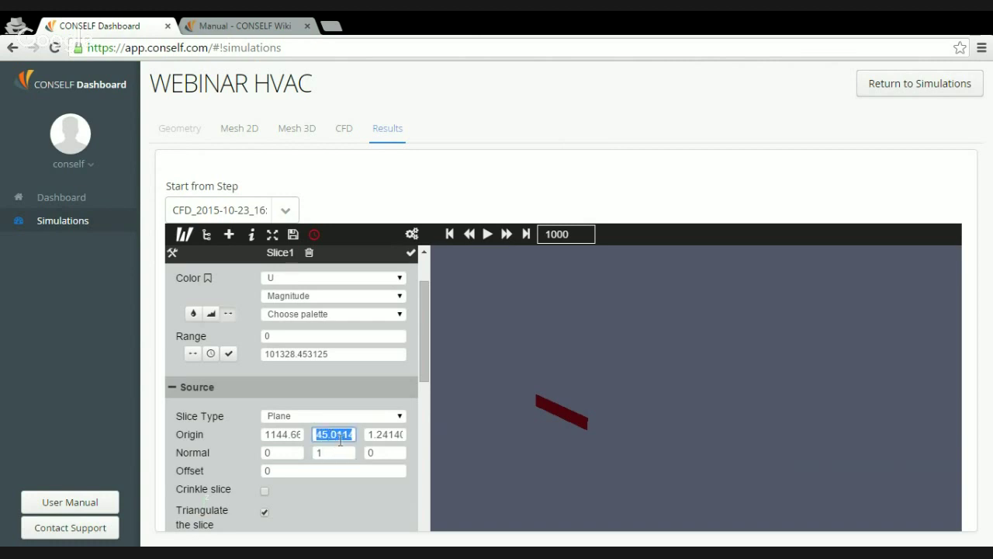
pyautogui.write('50')
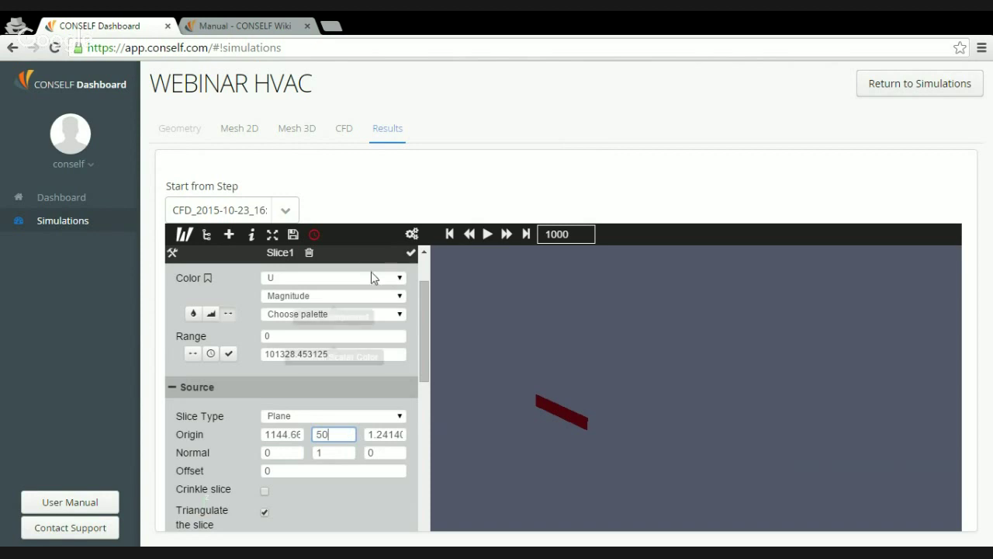
pyautogui.click(411, 253)
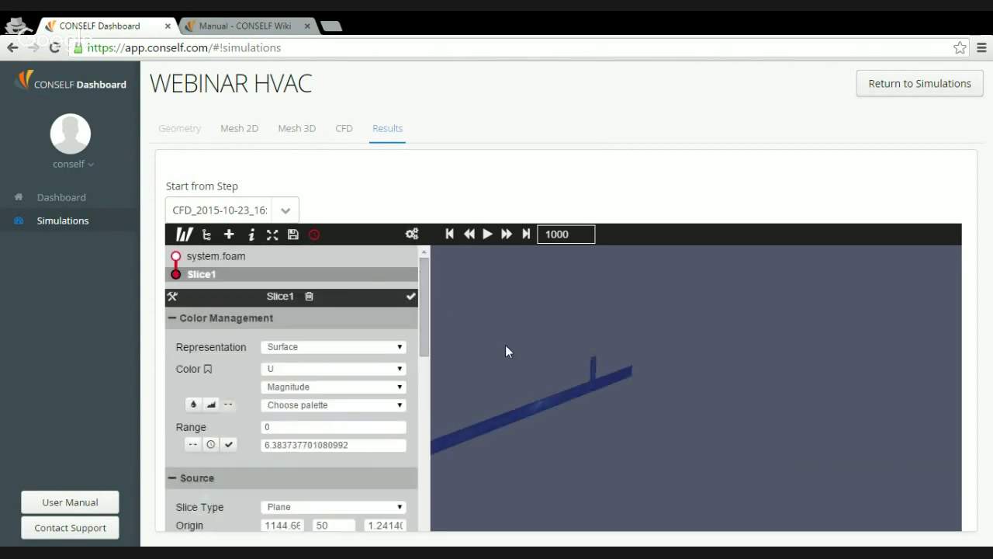
# Show the slice's U Magnitude colour legend beside the model and set the upper limit of the colour range to 0.3.
pyautogui.moveTo(506, 344); pyautogui.dragTo(635, 405)
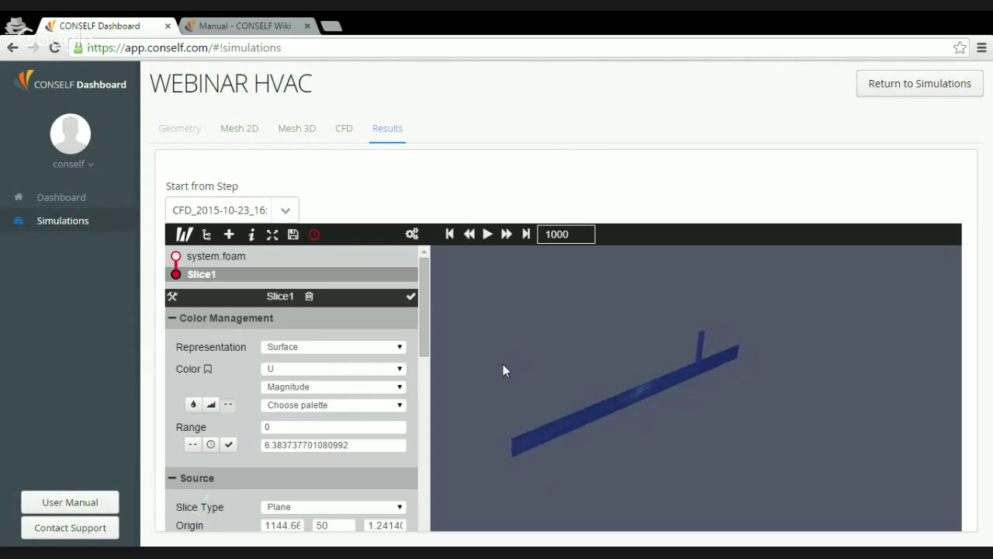
pyautogui.click(207, 370)
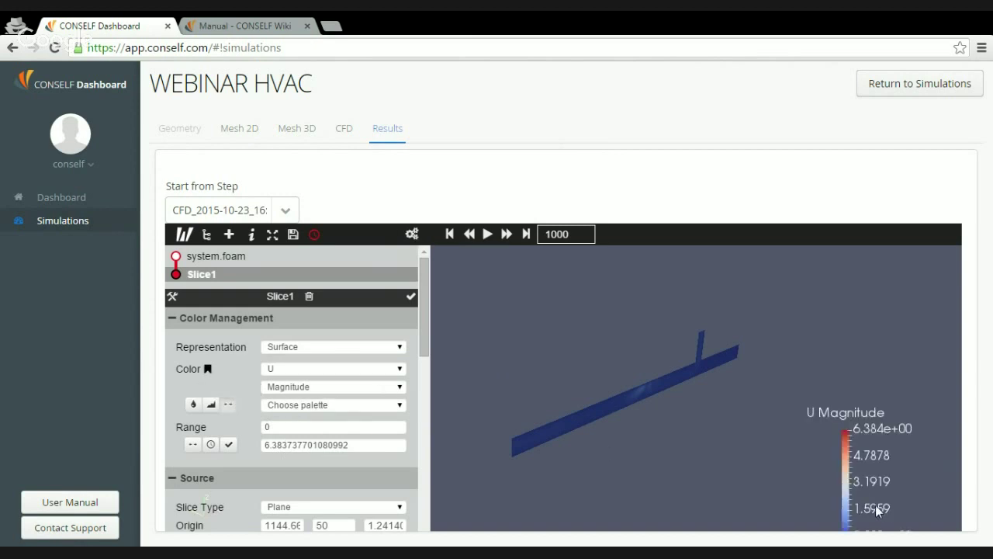
pyautogui.moveTo(877, 508); pyautogui.dragTo(869, 437)
pyautogui.moveTo(359, 444); pyautogui.dragTo(261, 442)
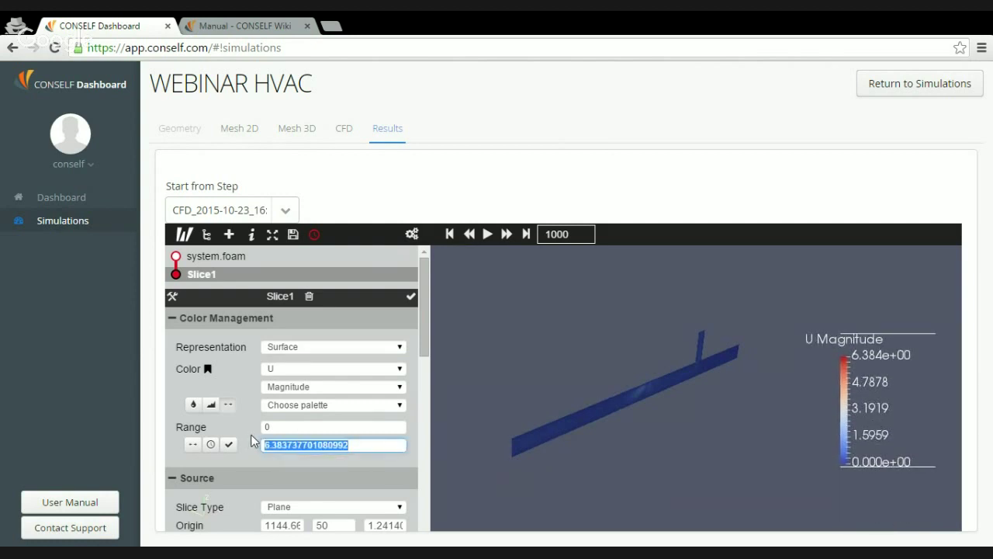
pyautogui.write('0.3')
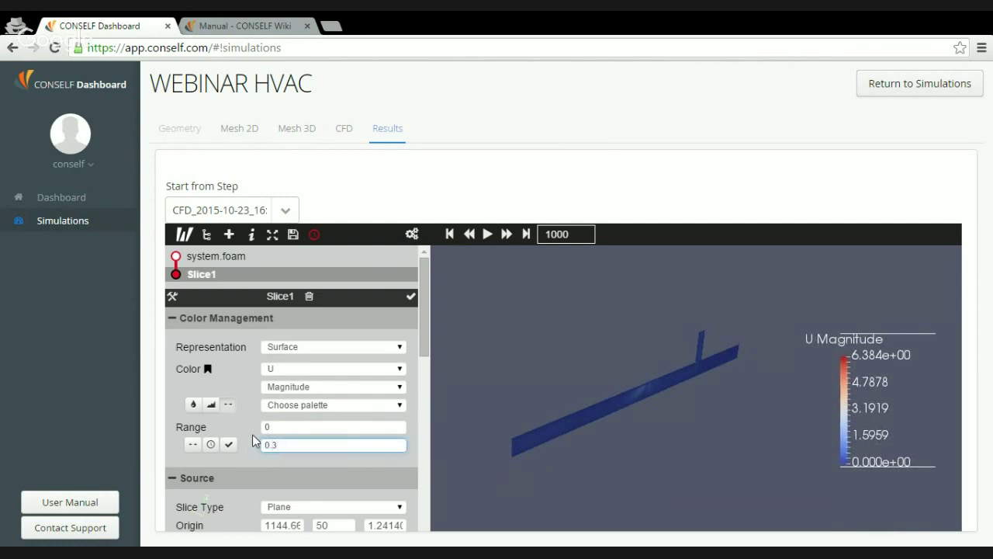
pyautogui.click(228, 446)
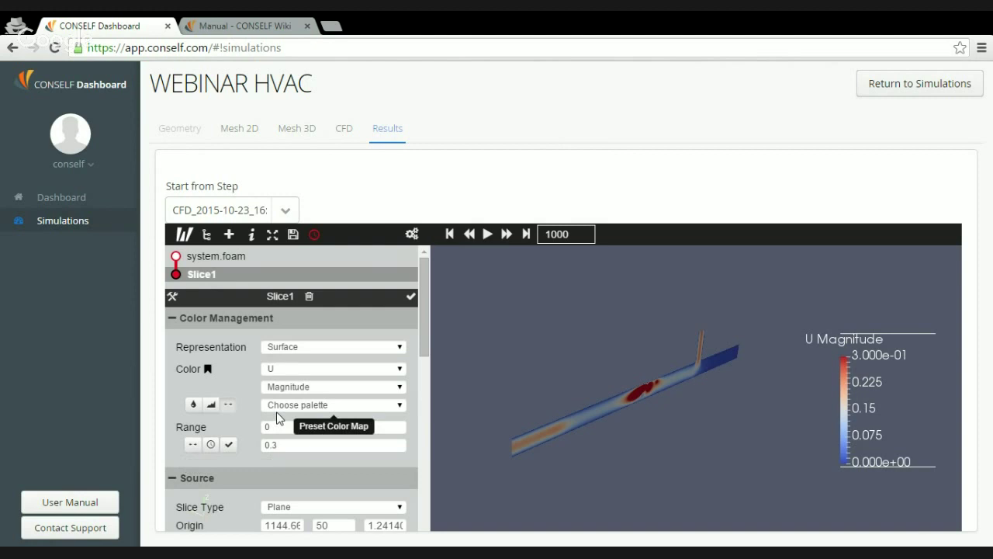
# Display system.foam together with the slice, set its opacity to 0.1 and inspect the velocity field up close.
pyautogui.click(175, 258)
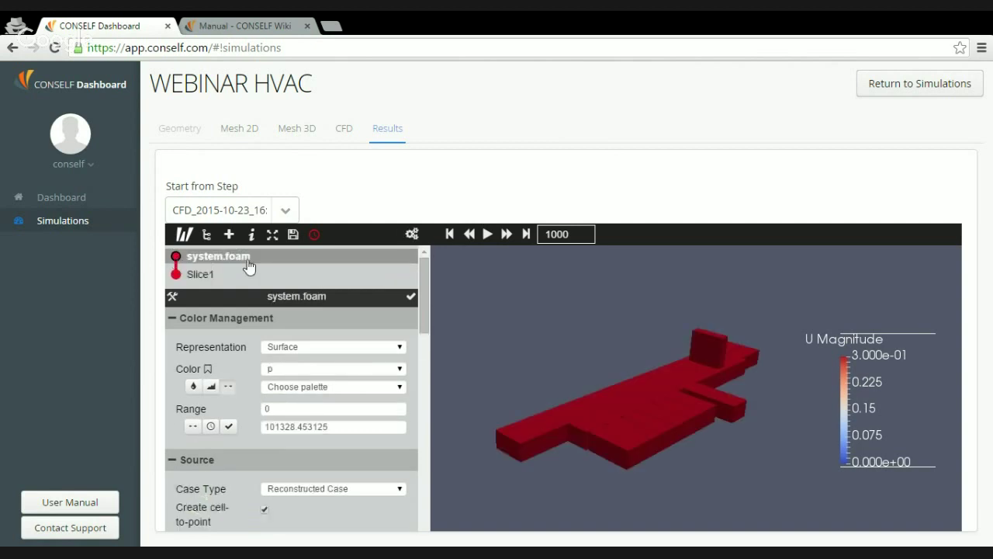
pyautogui.scroll(-1, 250, 389)
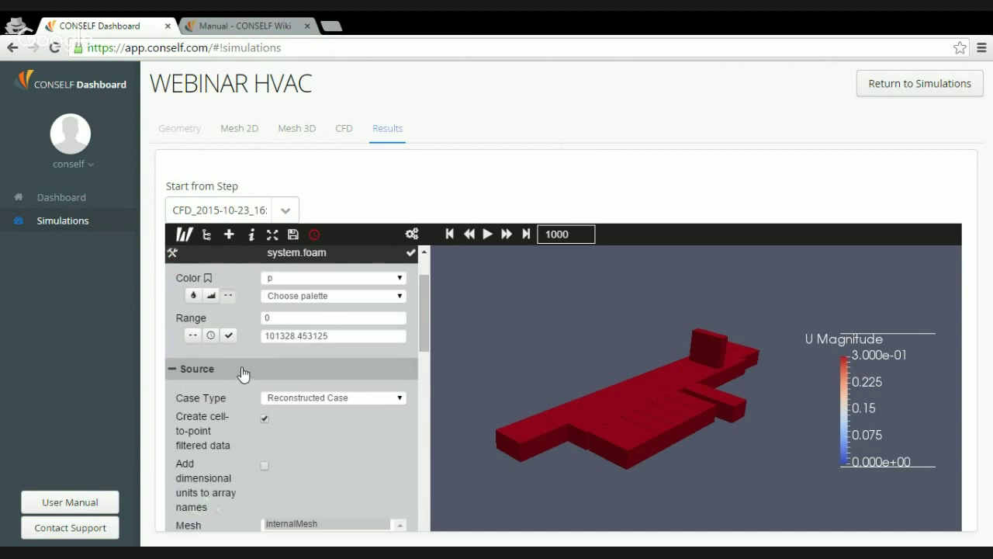
pyautogui.click(244, 370)
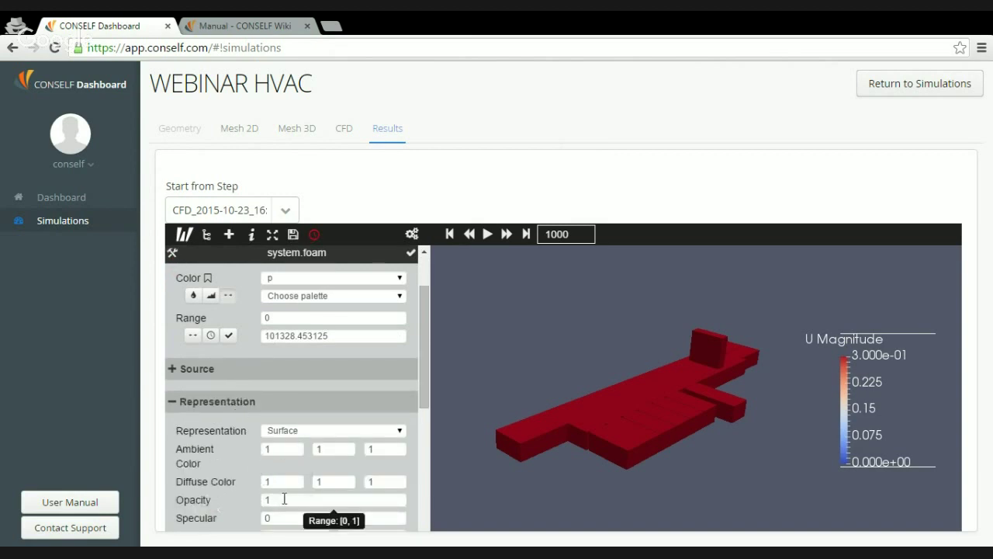
pyautogui.doubleClick(286, 496)
pyautogui.write('0.1')
pyautogui.click(411, 234)
pyautogui.click(186, 236)
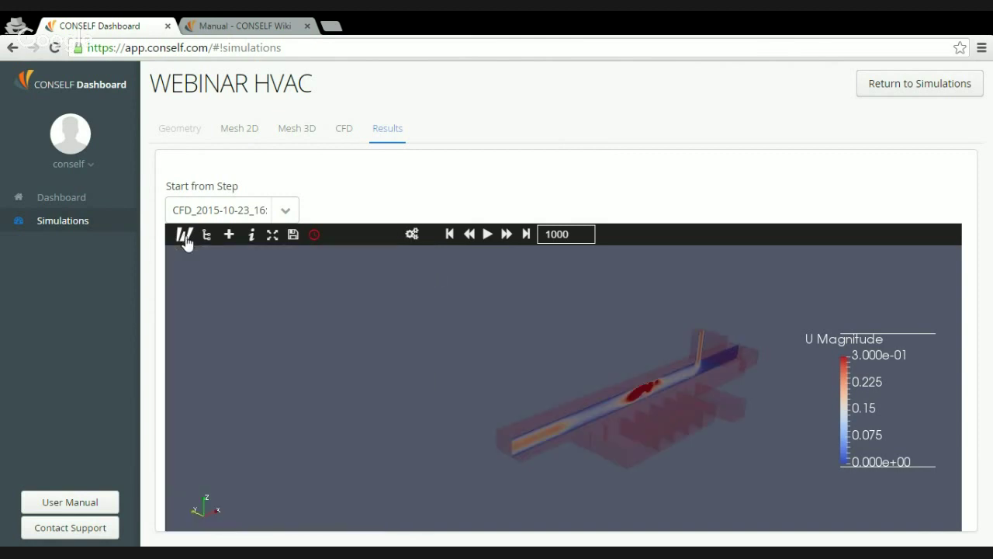
pyautogui.moveTo(577, 423); pyautogui.dragTo(489, 418, button='middle')
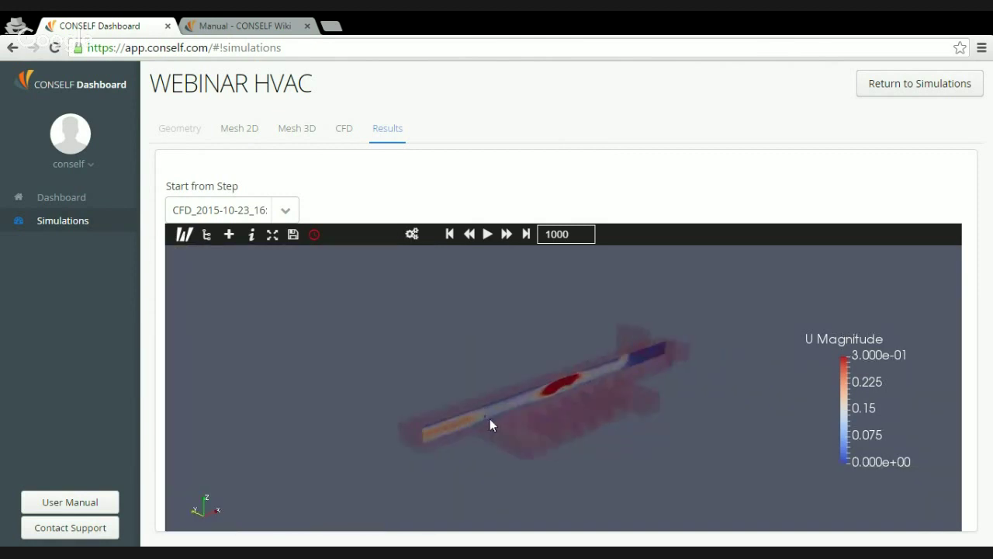
pyautogui.scroll(3, 533, 415)
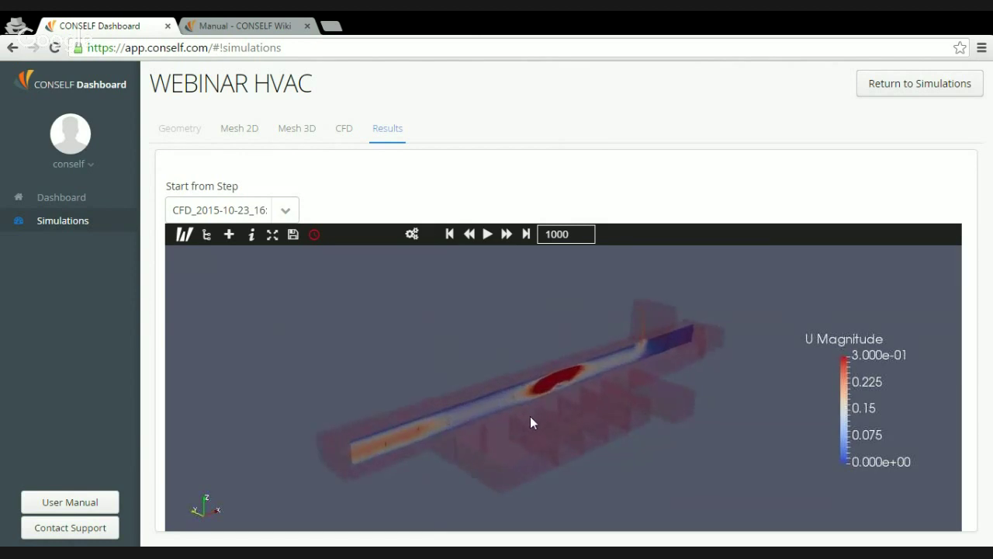
pyautogui.scroll(2, 518, 419)
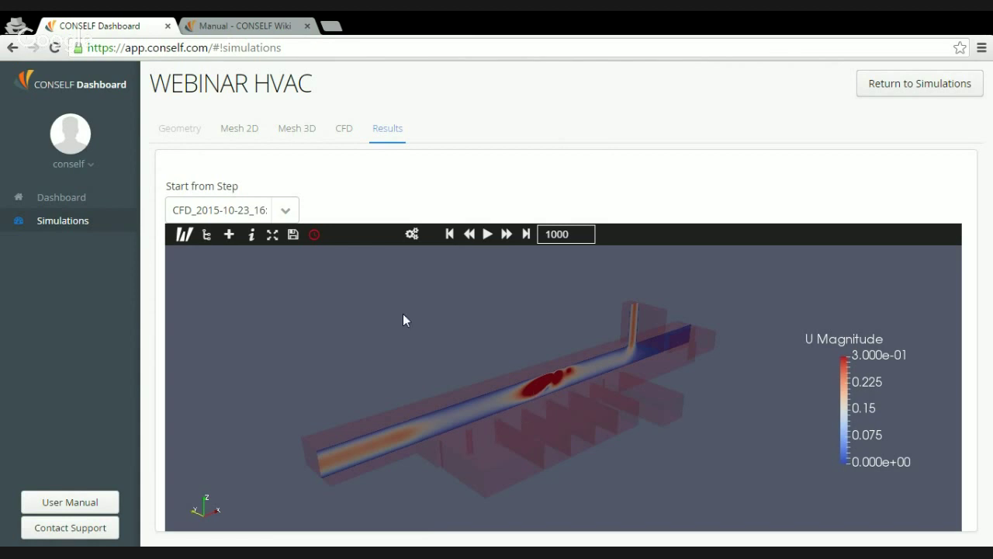
# Add a Stream Tracer filter to system.foam and colour the streamlines by U.
pyautogui.click(209, 238)
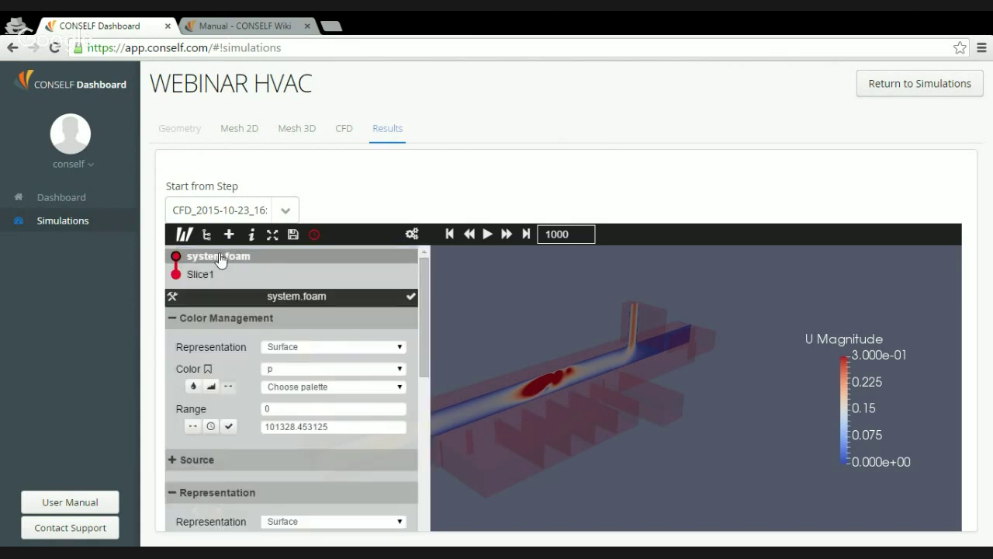
pyautogui.click(230, 240)
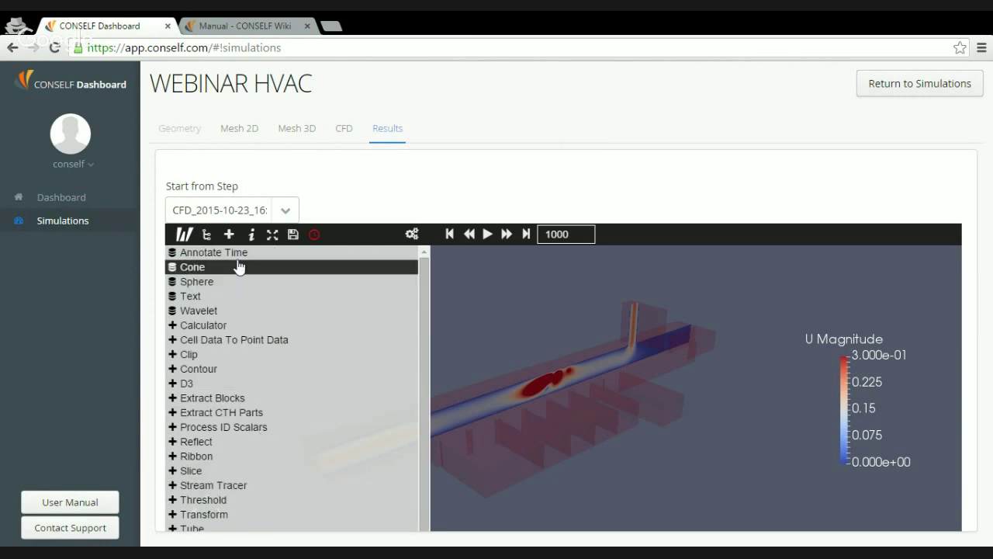
pyautogui.click(249, 487)
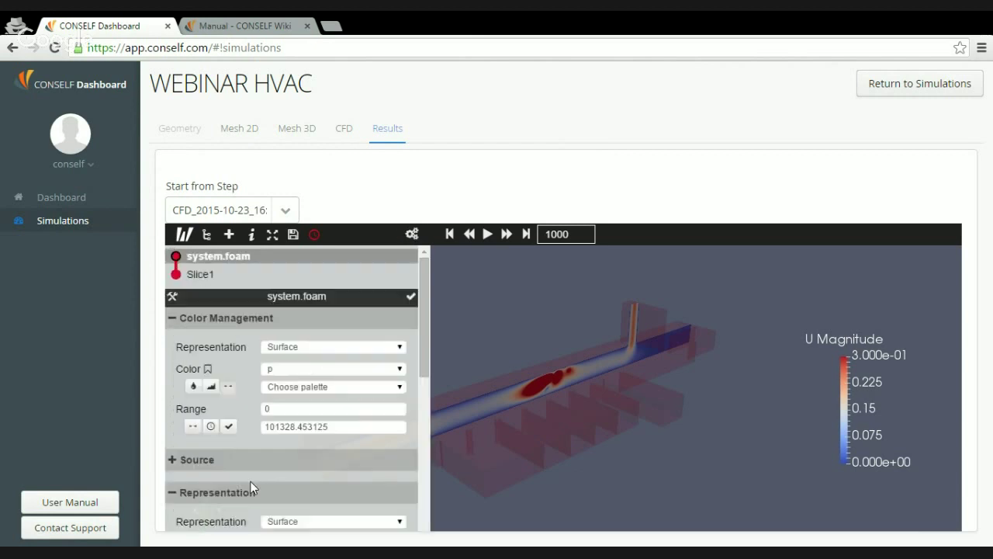
pyautogui.click(291, 388)
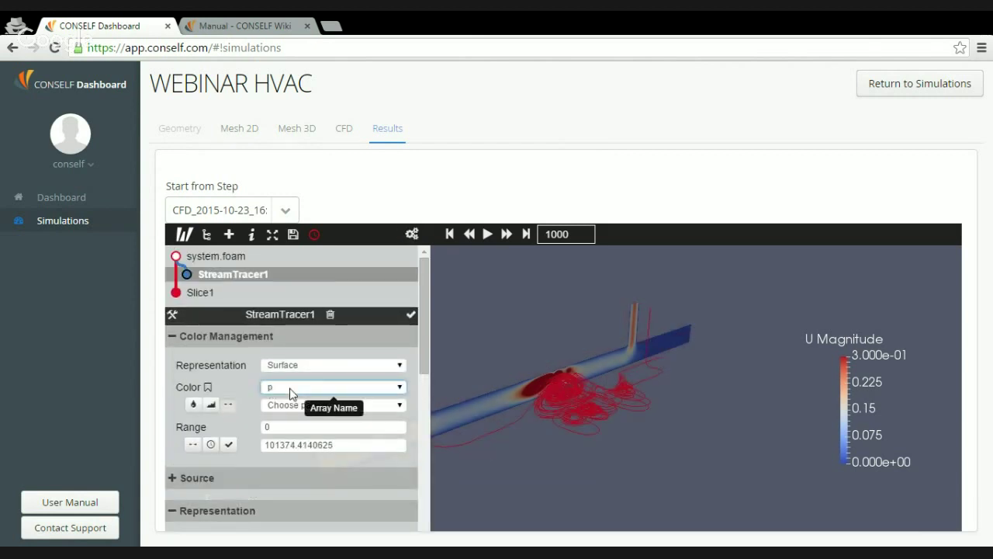
pyautogui.click(287, 320)
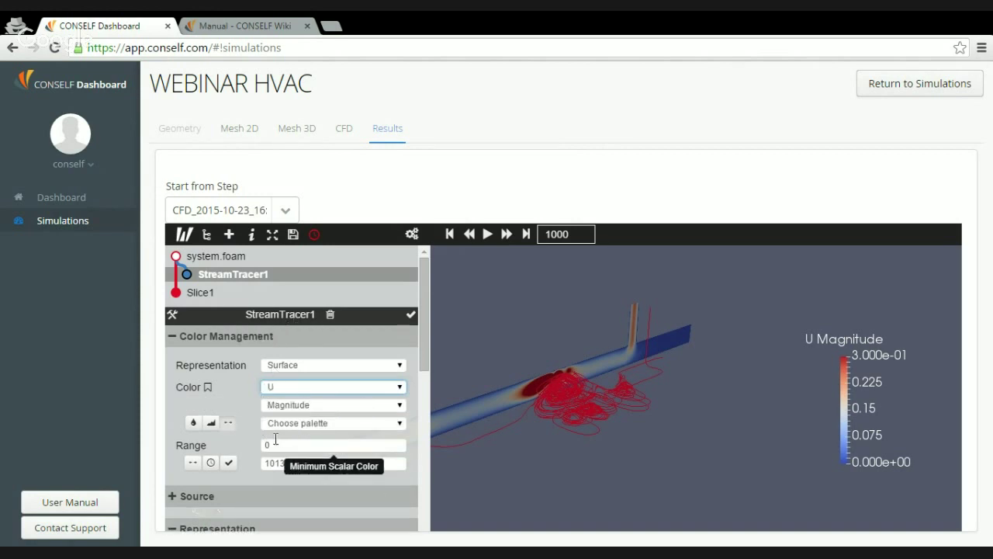
# Set the stream tracer's vectors to U and its point source centre's Y coordinate to 50, and apply the changes.
pyautogui.scroll(-1, 264, 454)
pyautogui.click(254, 413)
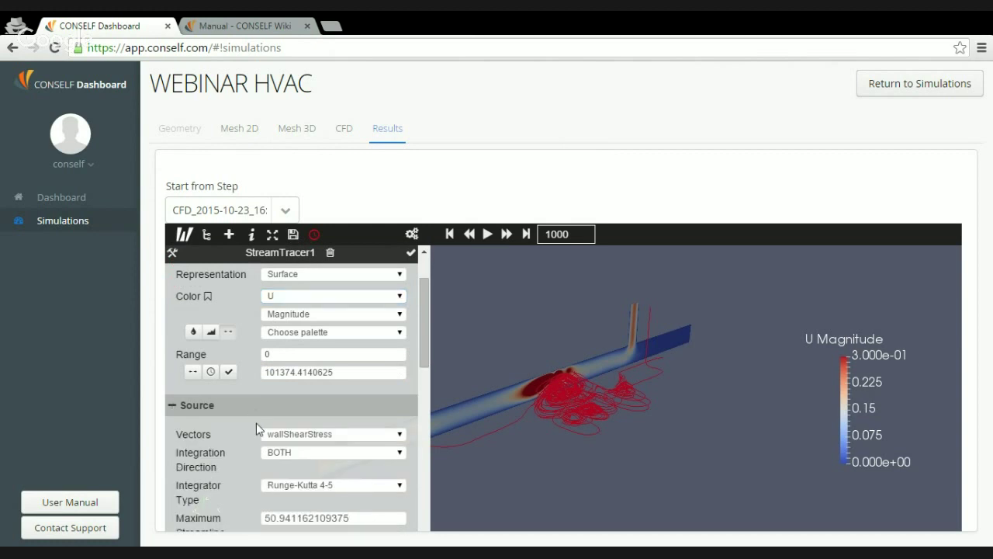
pyautogui.scroll(-1, 252, 435)
pyautogui.click(300, 360)
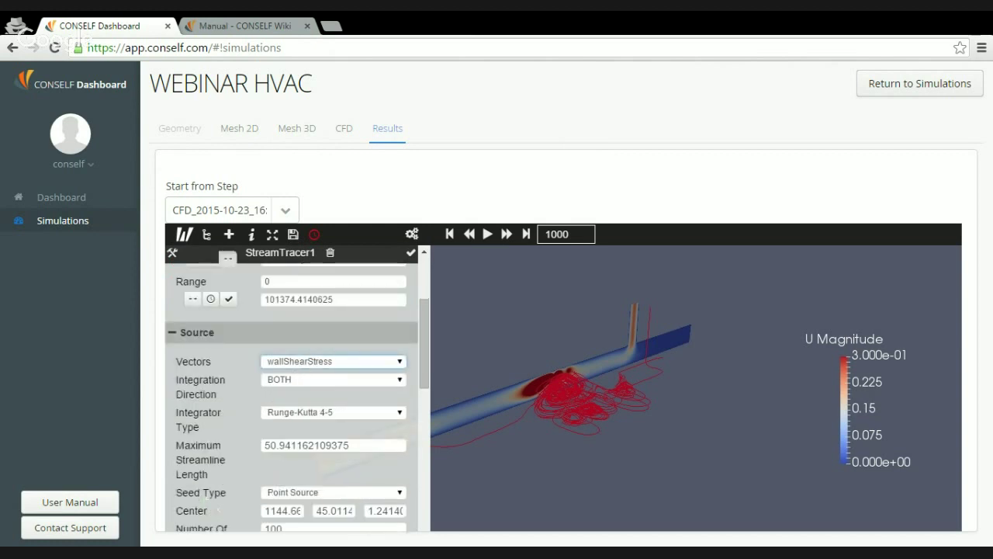
pyautogui.click(280, 374)
pyautogui.scroll(-1, 246, 400)
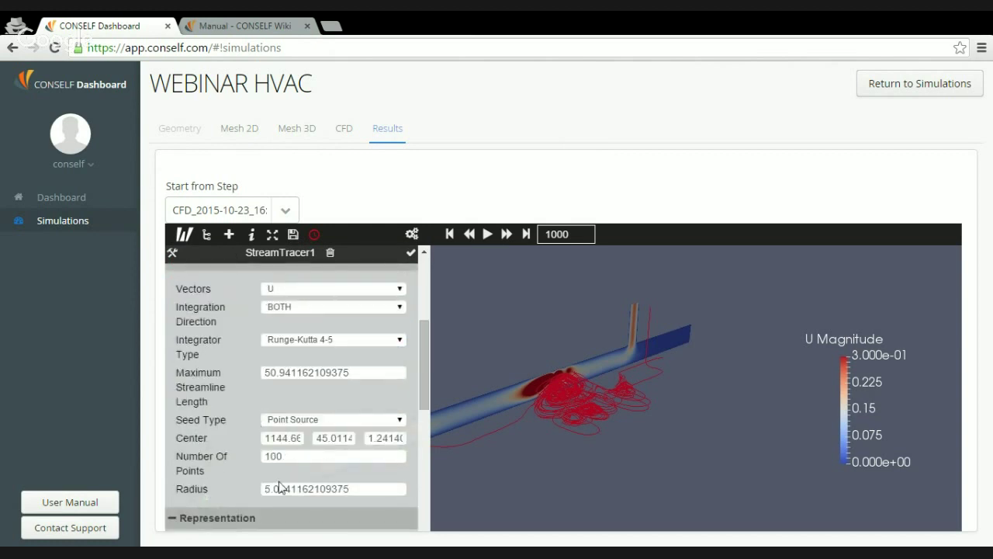
pyautogui.doubleClick(330, 439)
pyautogui.write('50')
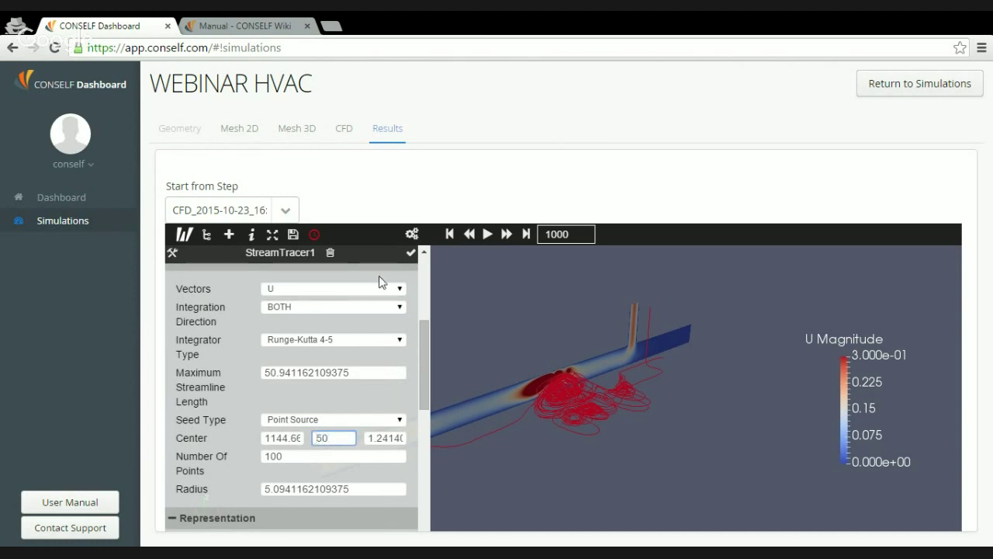
pyautogui.click(412, 252)
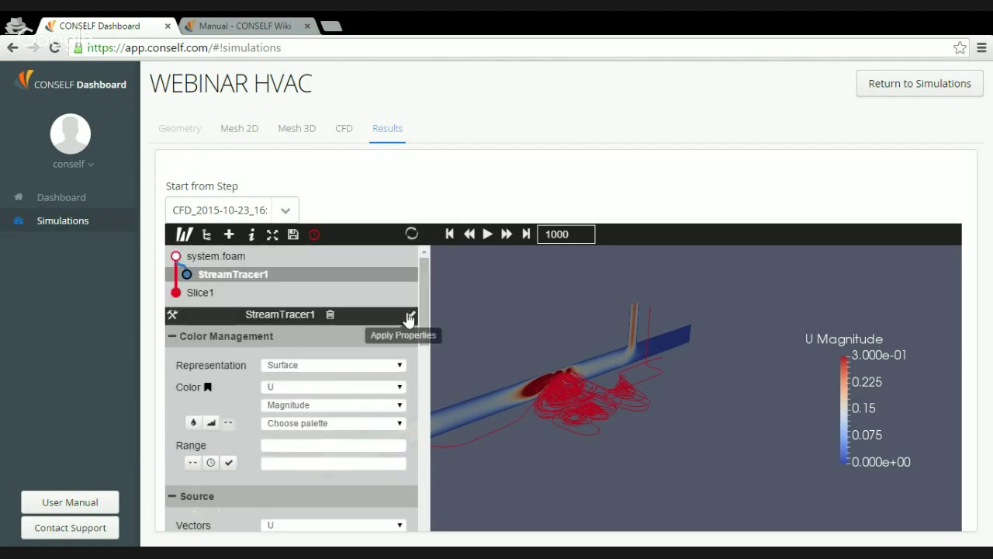
# Set the upper limit of the streamlines' colour range to 0.3, apply it and show the results in the full view.
pyautogui.doubleClick(349, 462)
pyautogui.write('0')
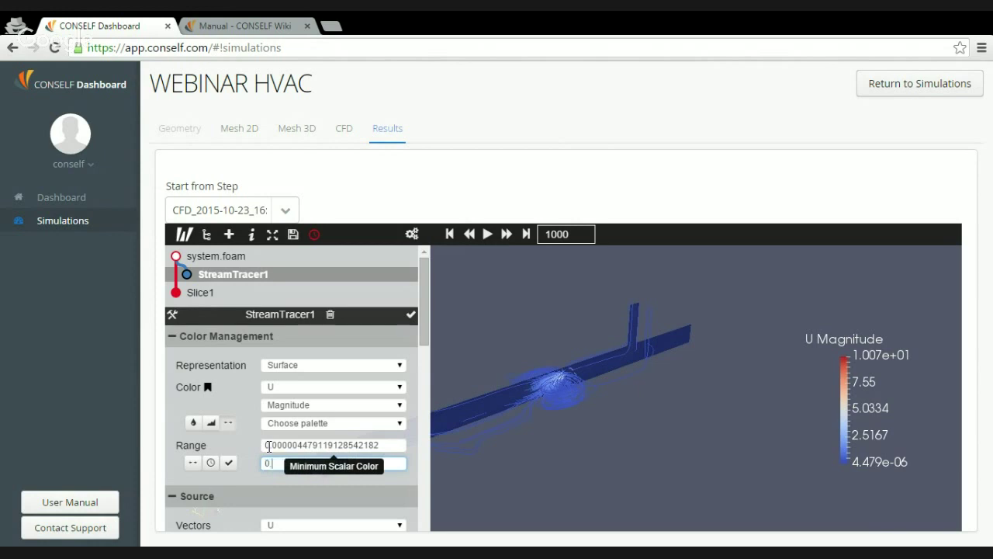
pyautogui.write('.3')
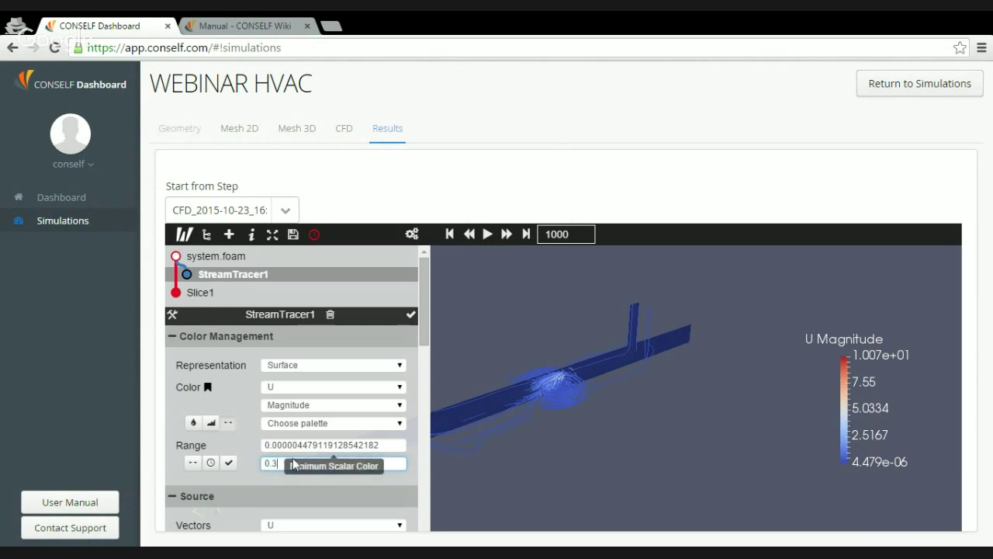
pyautogui.click(230, 463)
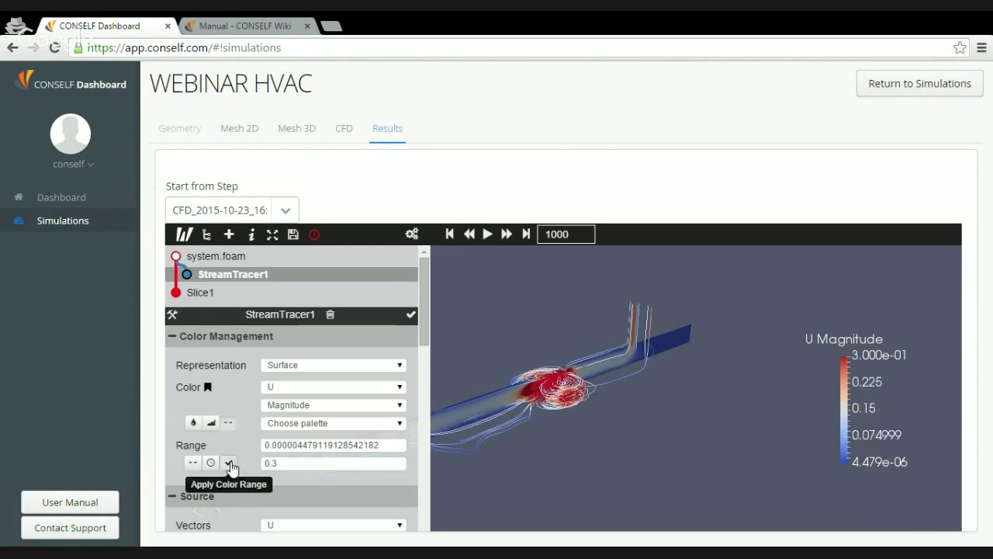
pyautogui.click(184, 236)
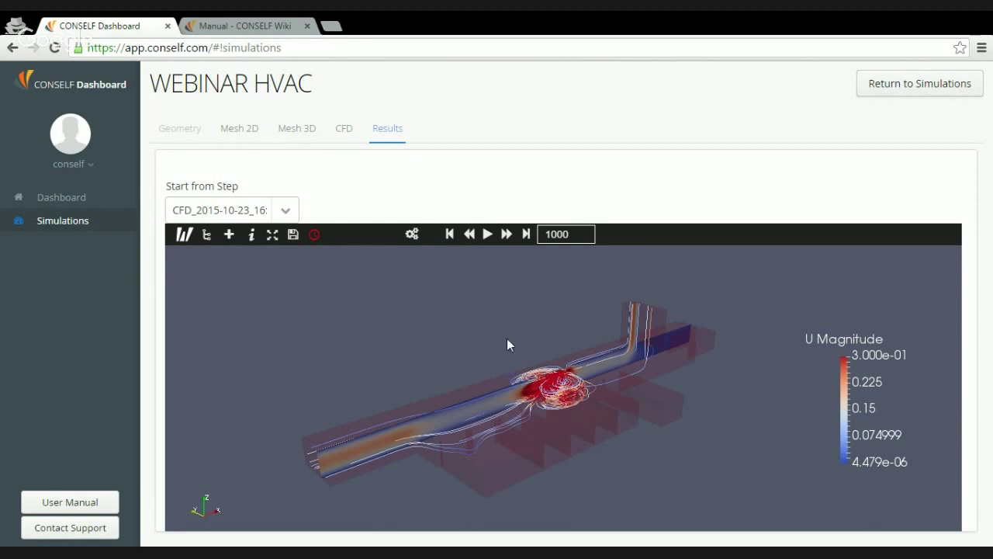
# Capture a screenshot of the render view with the desired resolution at 500 x 500.
pyautogui.click(293, 236)
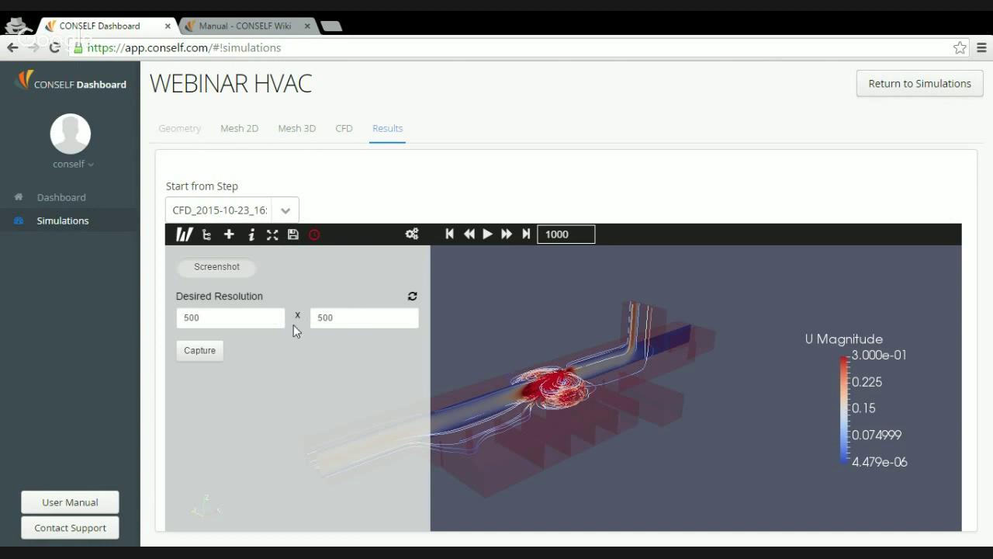
pyautogui.click(207, 350)
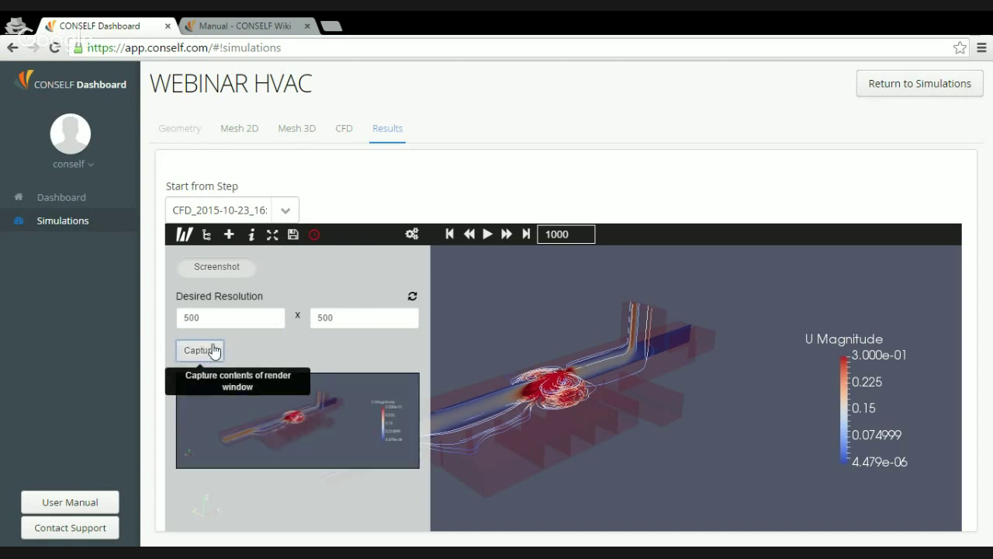
pyautogui.moveTo(284, 428)
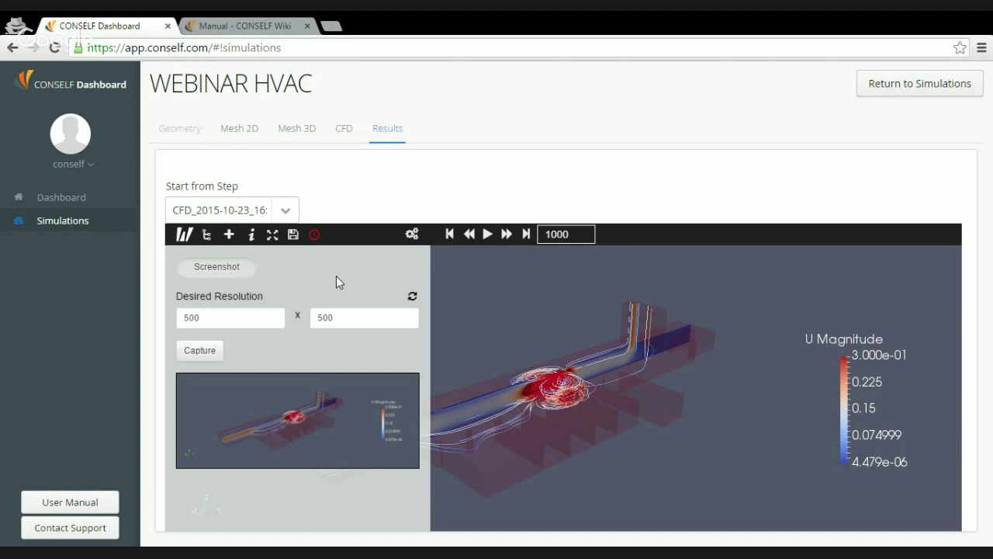
# Open the account's Dashboard and examine the yearly credits chart and the credits spent in the latest simulations.
pyautogui.click(103, 202)
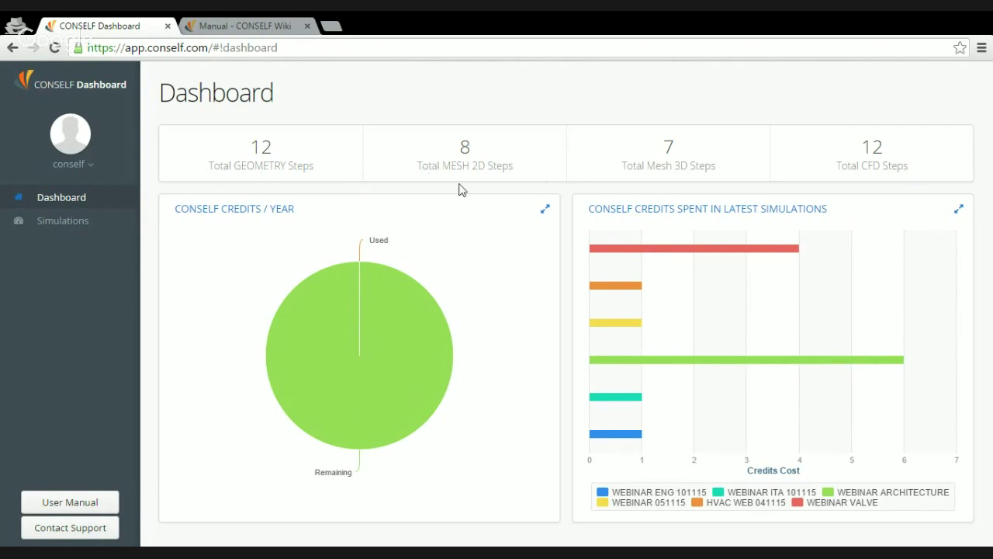
pyautogui.moveTo(332, 317)
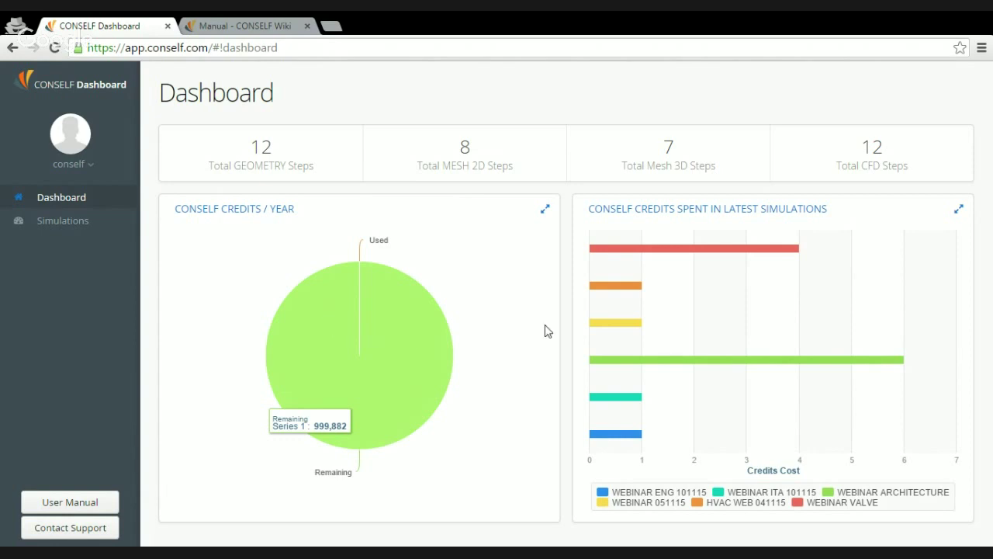
pyautogui.moveTo(596, 254)
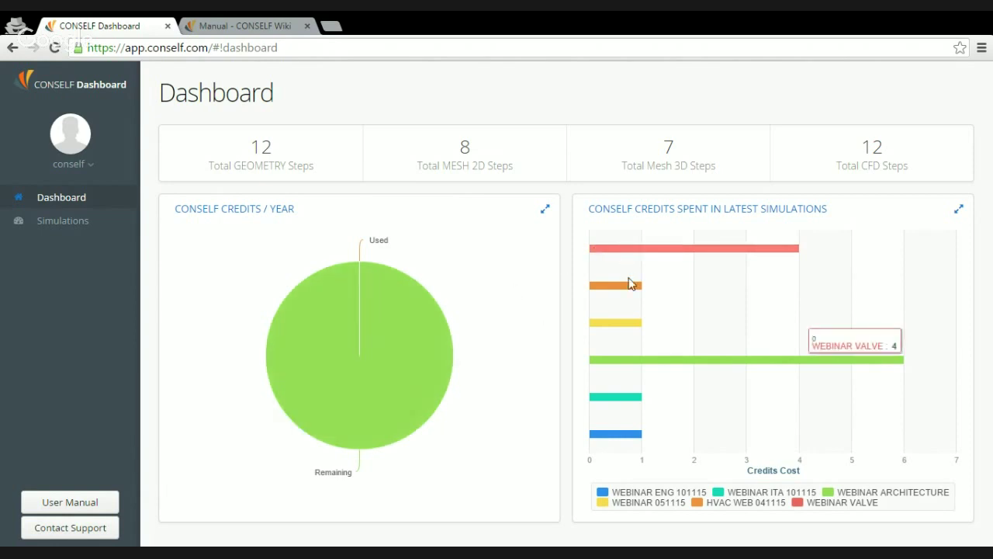